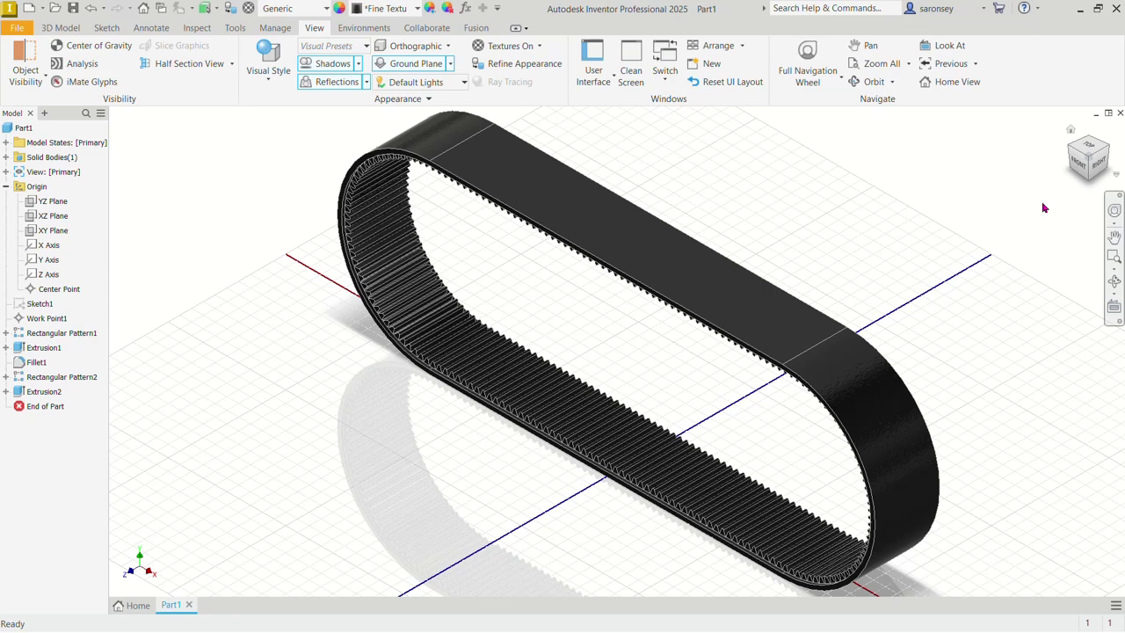
Close the finished toothed belt part to return to the Home screen
key("ctrl+F4")
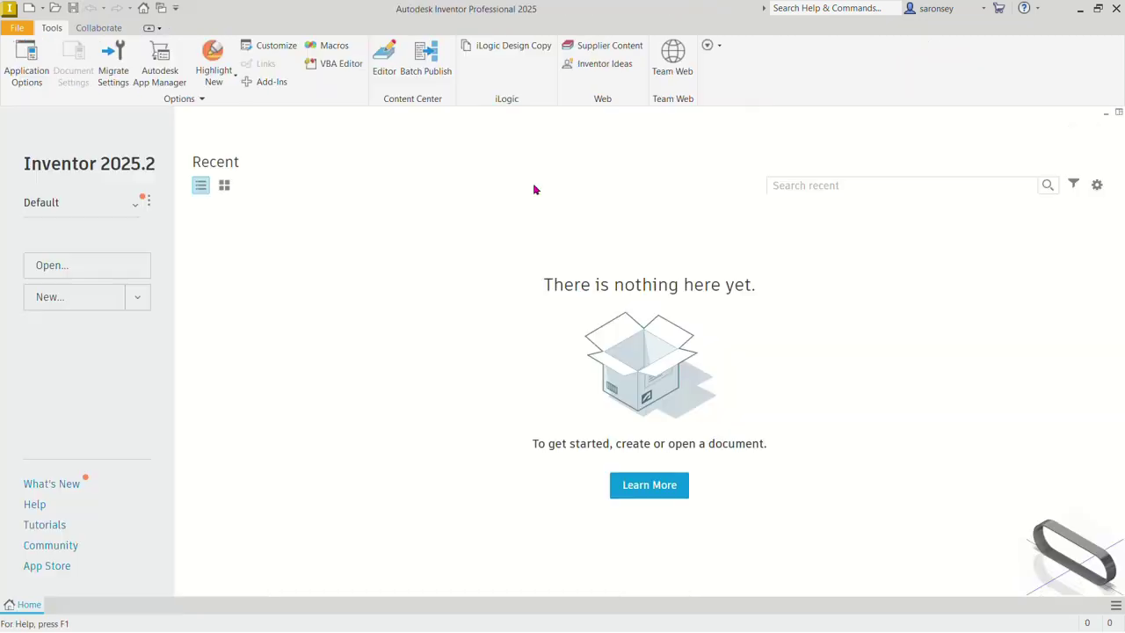
Create a new part, Part1, from the metric Standard (mm).ipt template
left_click(31, 13)
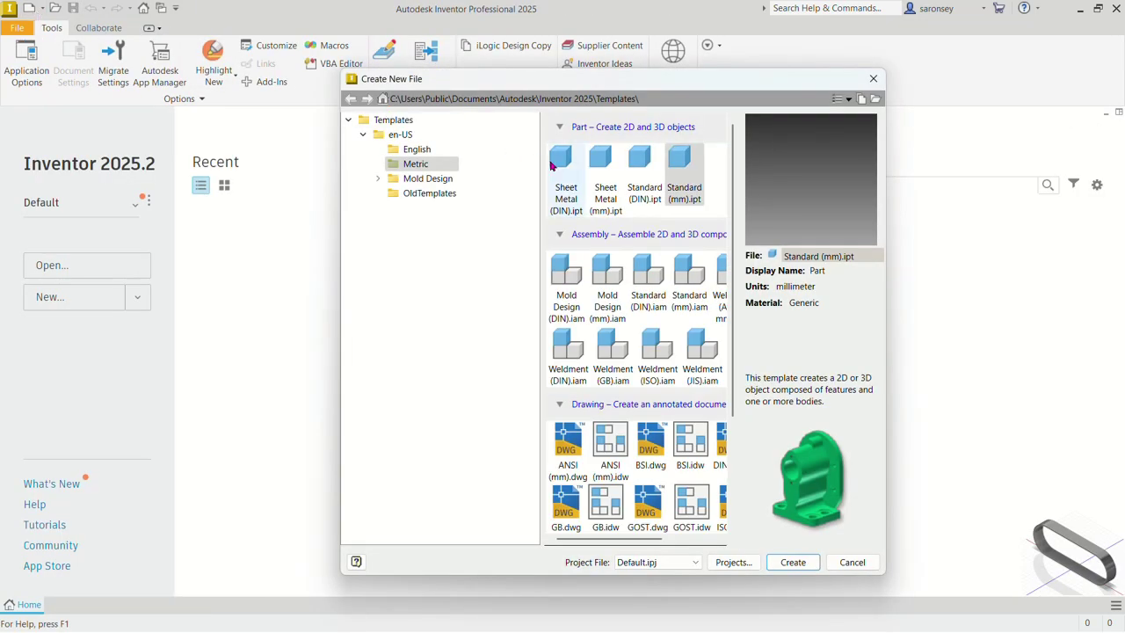
left_click(696, 182)
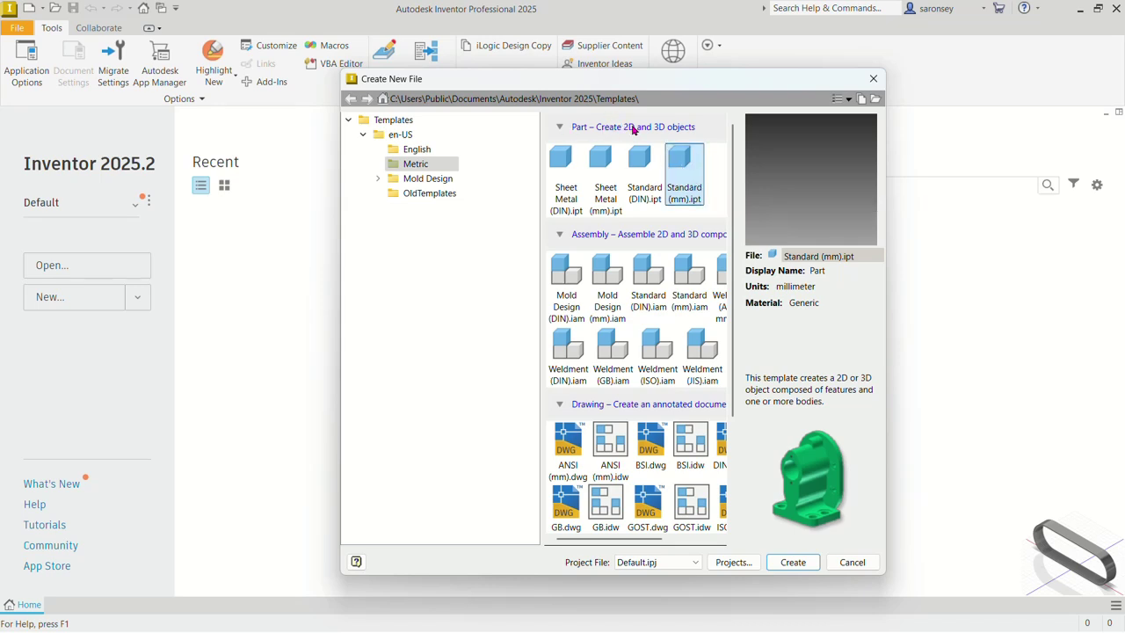
left_click(803, 564)
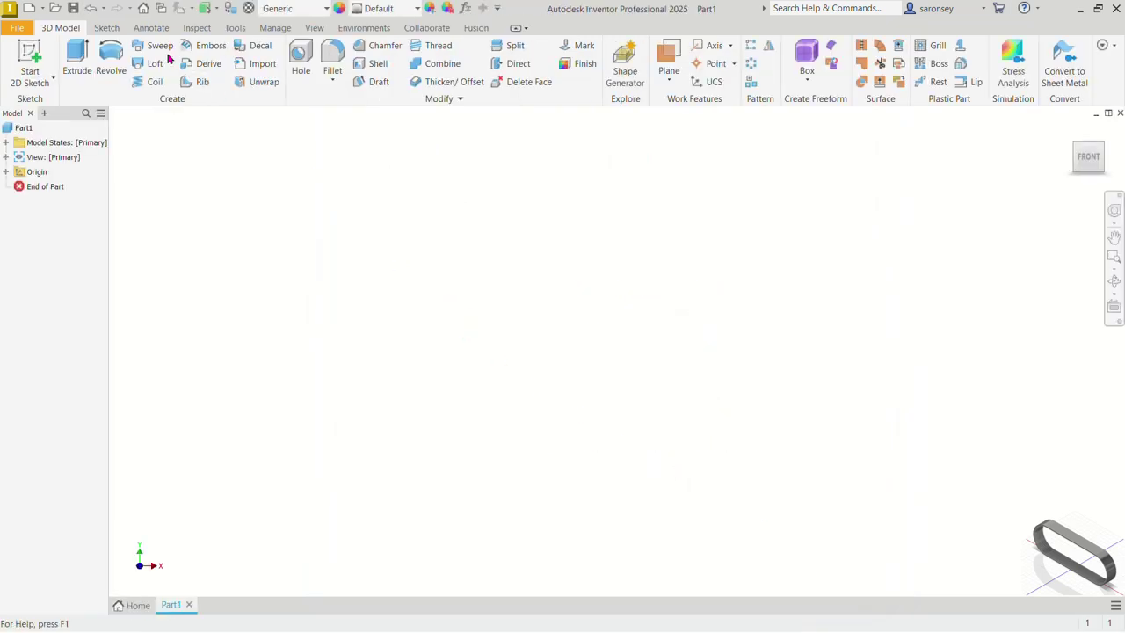
left_click(232, 28)
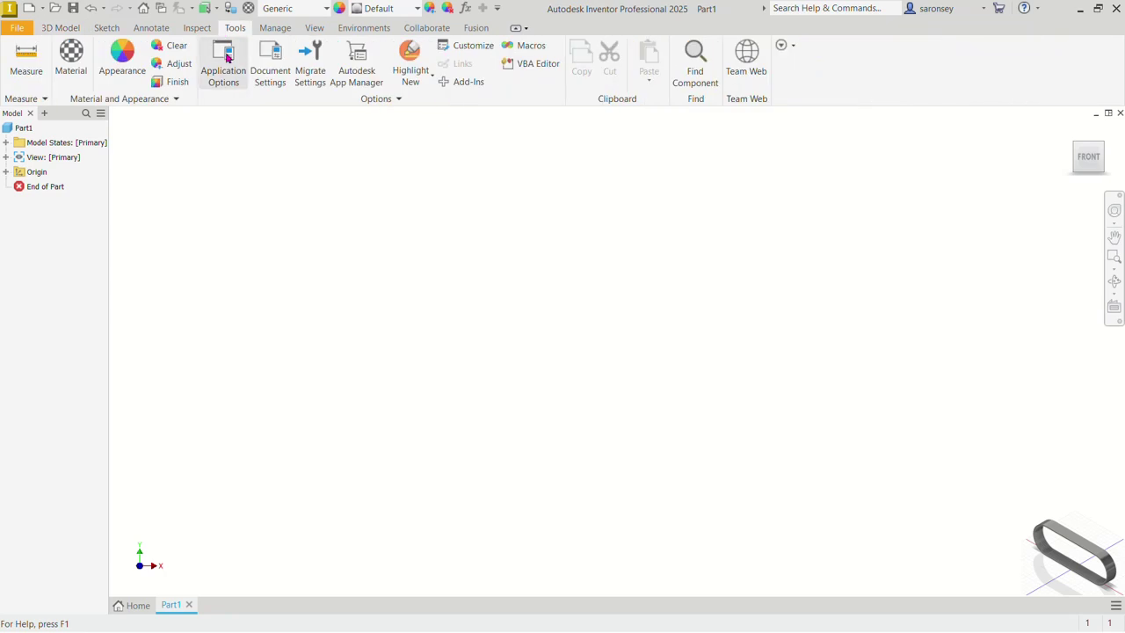
Set the in-canvas colour scheme to Light in Application Options and apply it
left_click(225, 58)
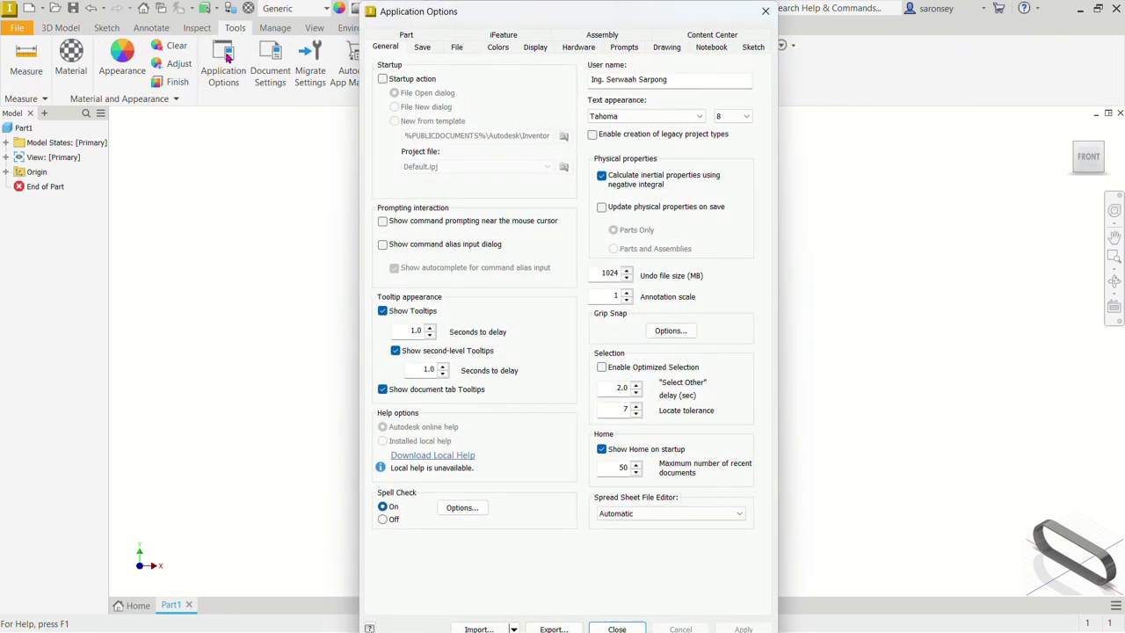
left_click(495, 50)
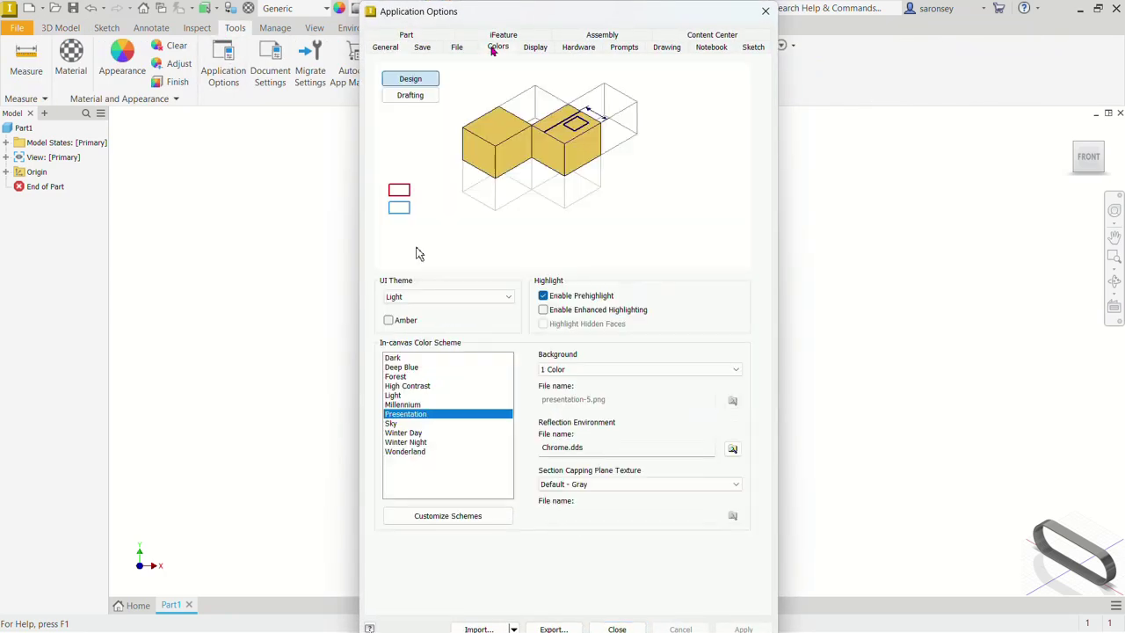
left_click(397, 396)
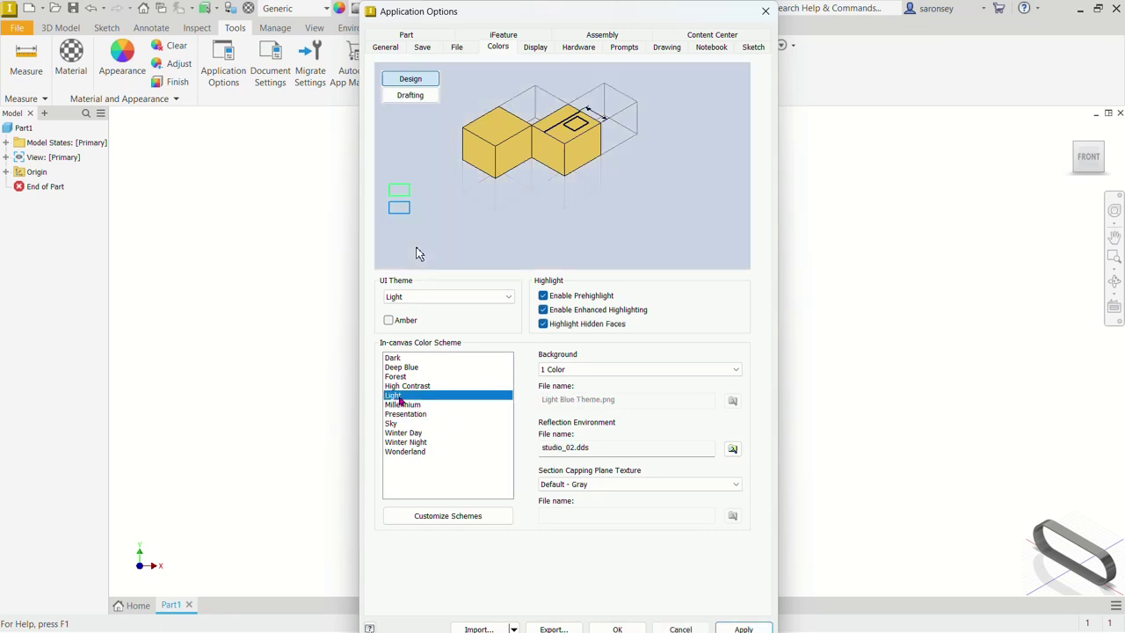
key("Return")
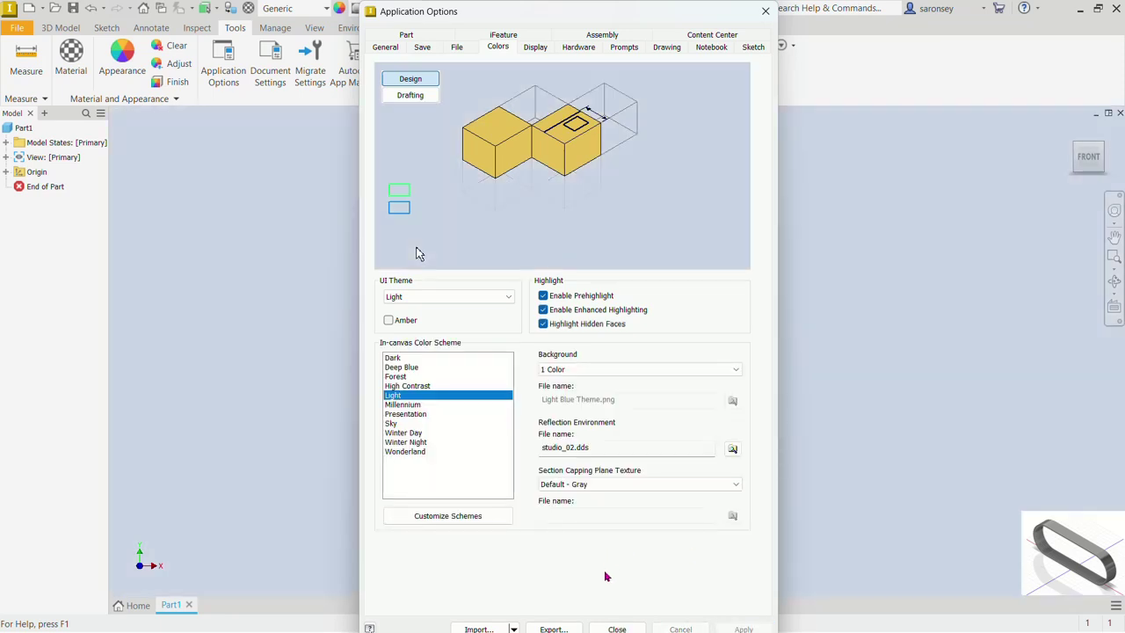
left_click(765, 10)
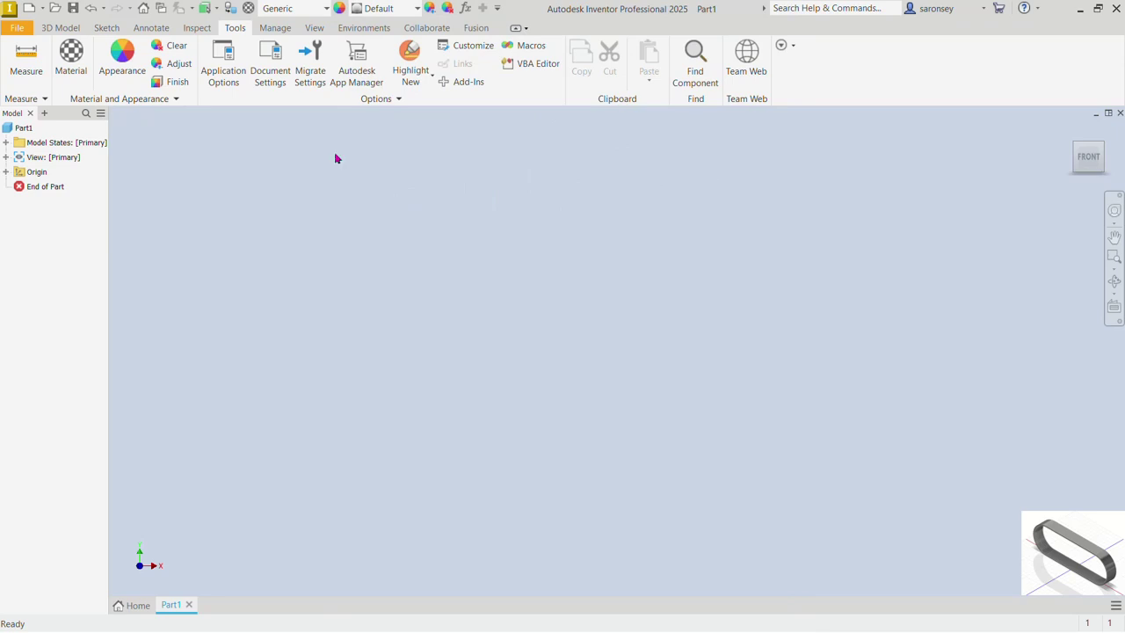
left_click(61, 28)
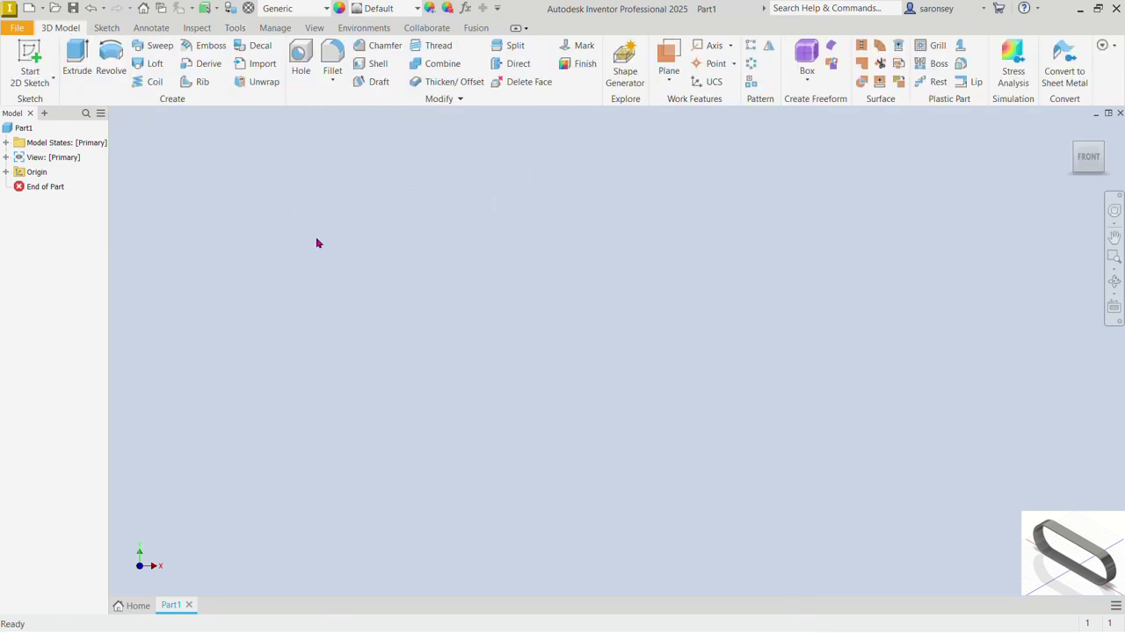
Start a sketch on the XY plane and draw a horizontal 600 mm line above the origin
left_click(30, 54)
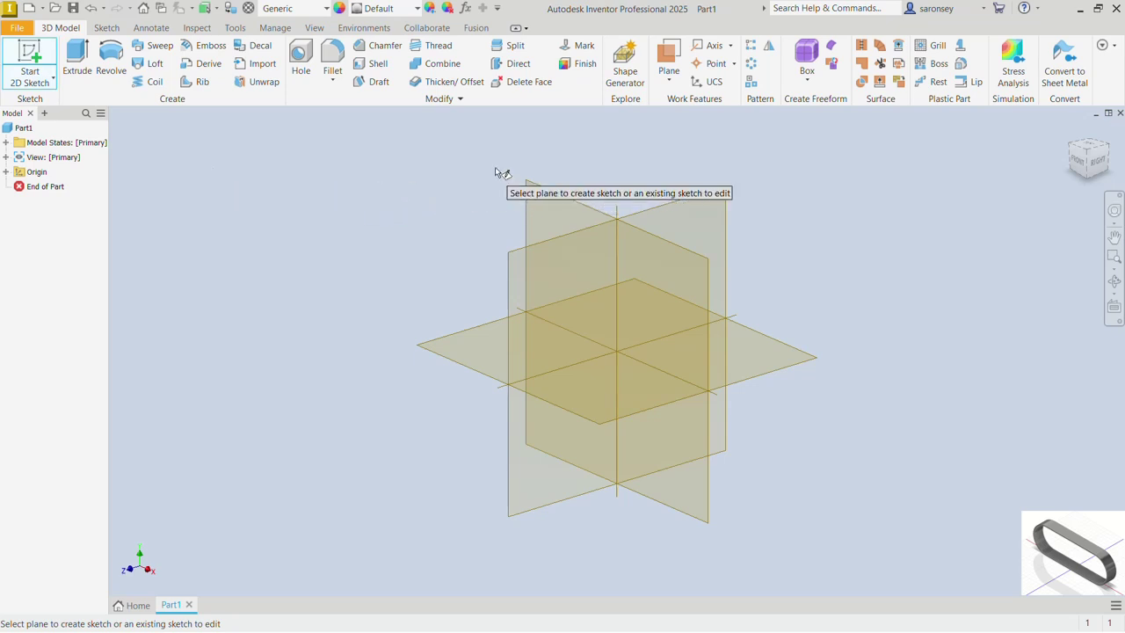
left_click(583, 206)
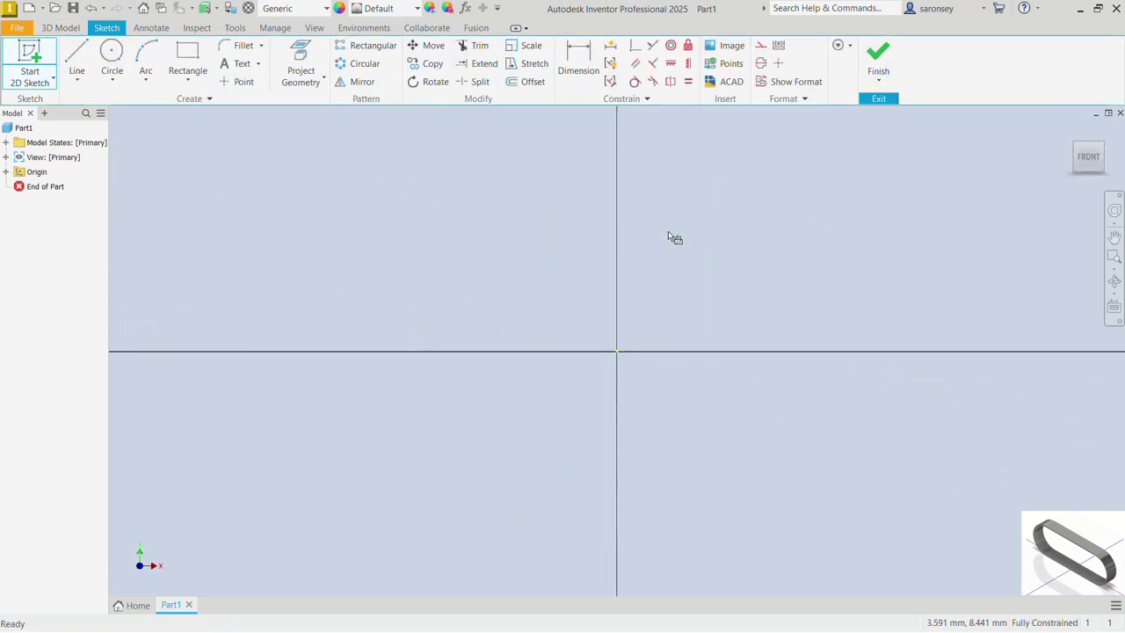
left_click(77, 57)
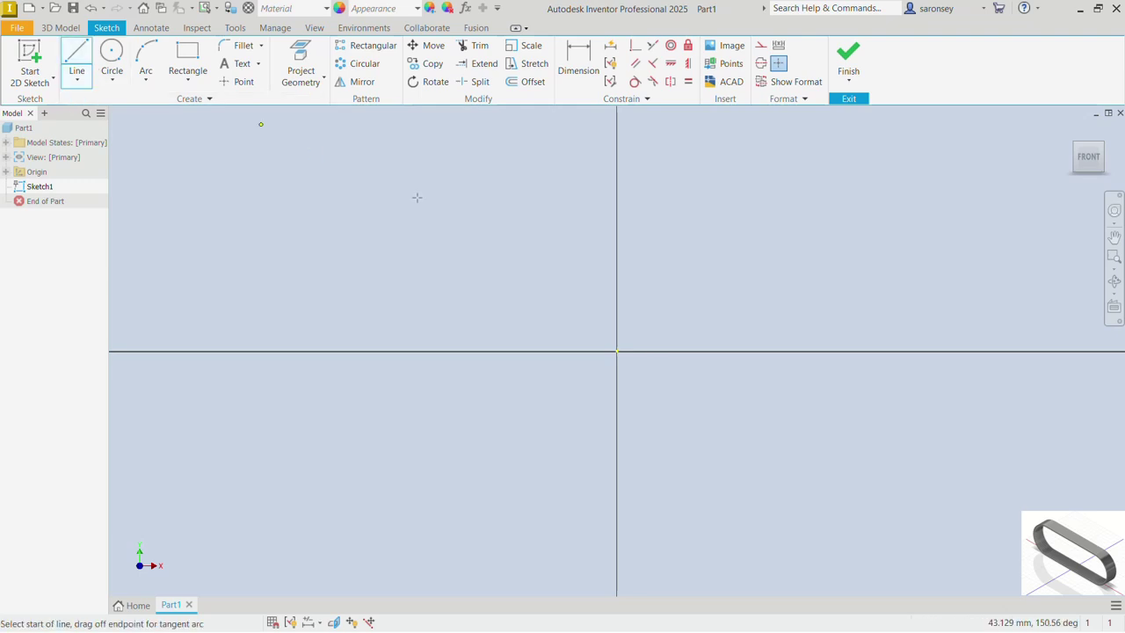
left_click(303, 154)
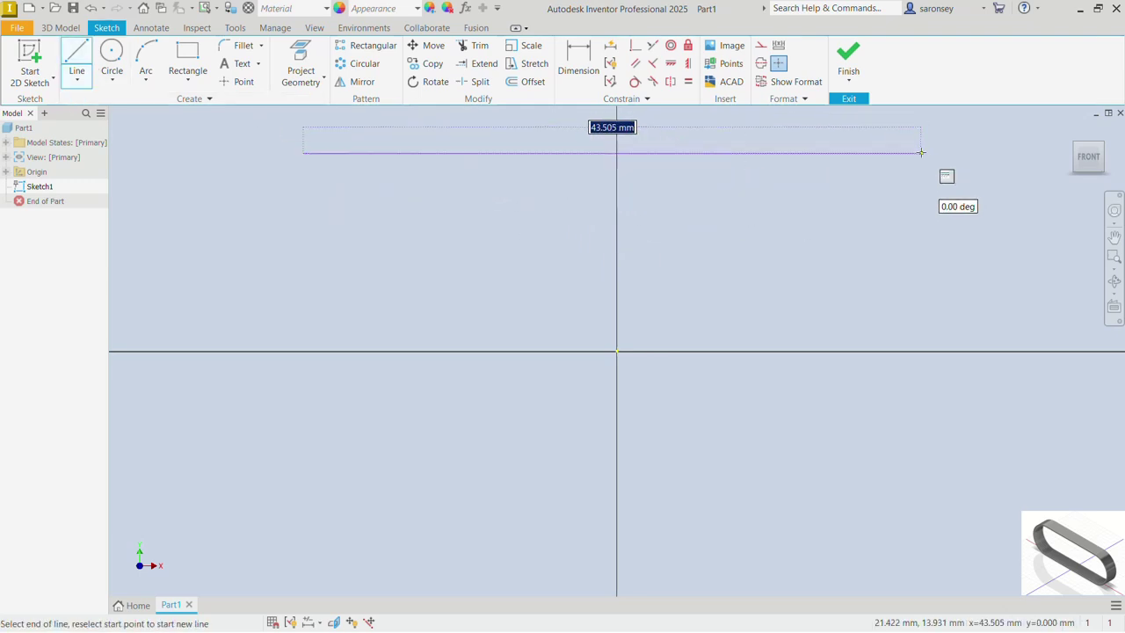
type("600")
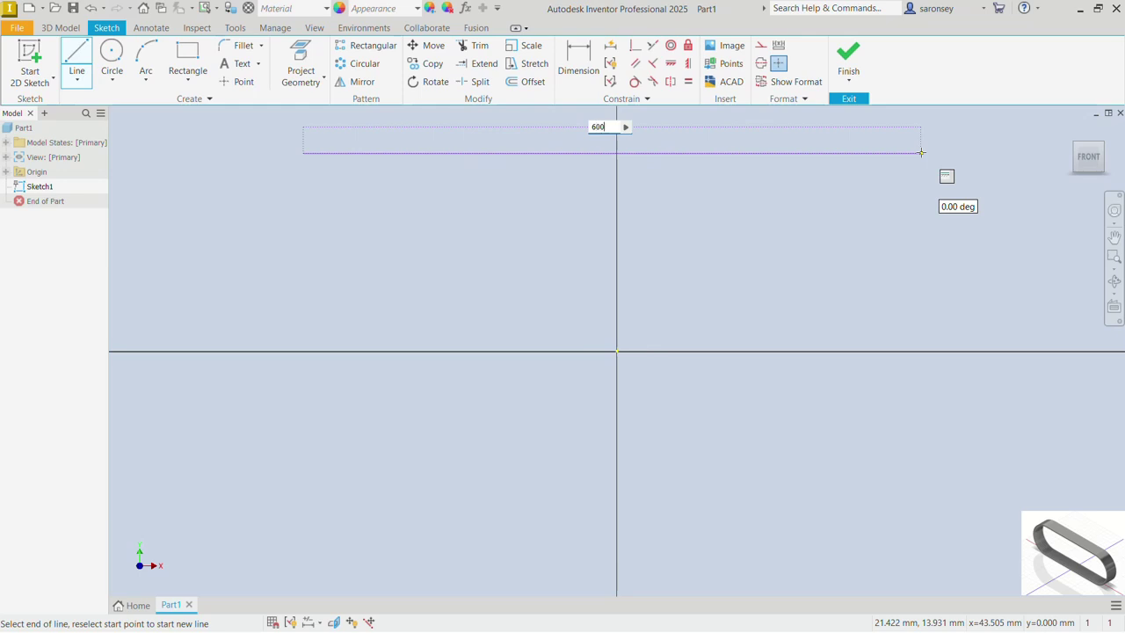
key("Return")
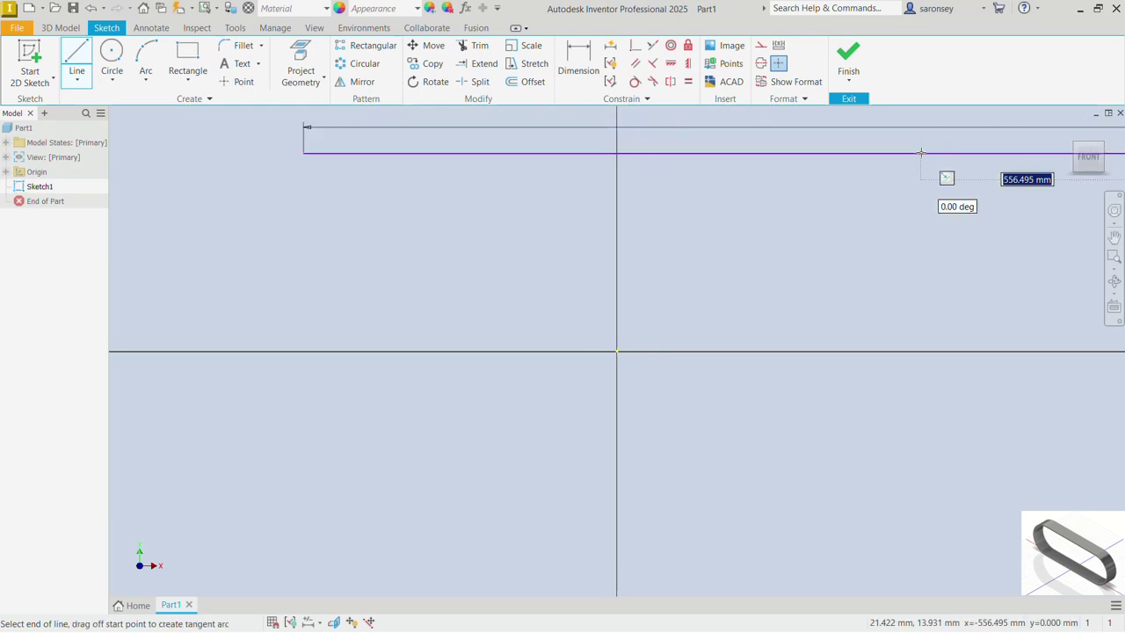
right_click(810, 236)
left_click(868, 239)
scroll(871, 243, "down", 3)
middle_click_drag(871, 243, 615, 280)
key("Home")
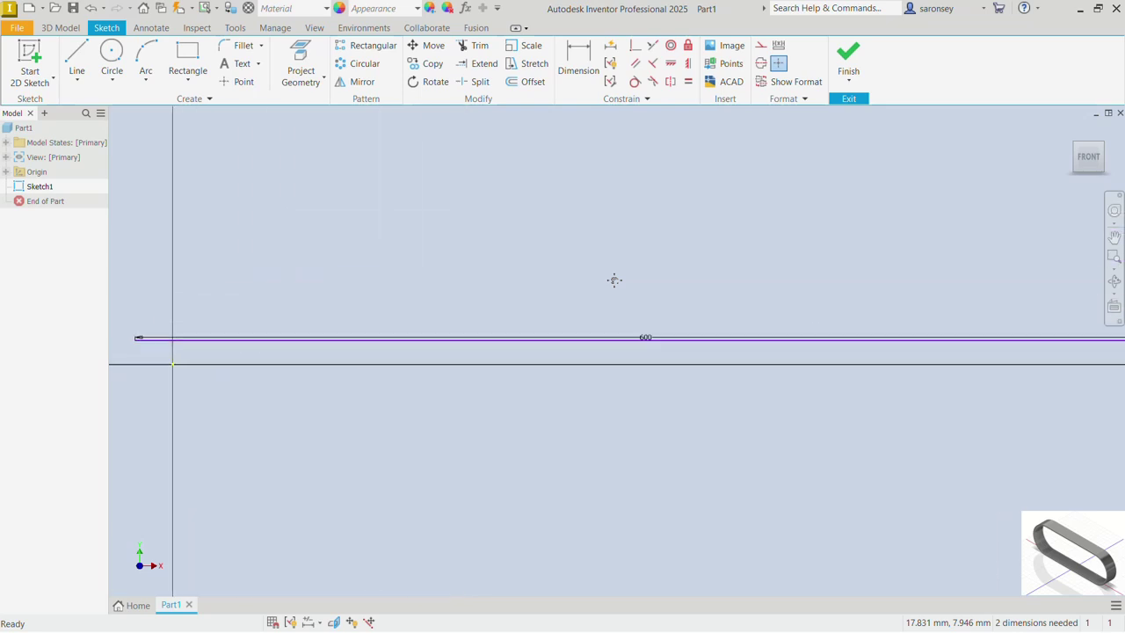
Dimension the 600 mm line 150 mm above the horizontal axis
left_click(585, 81)
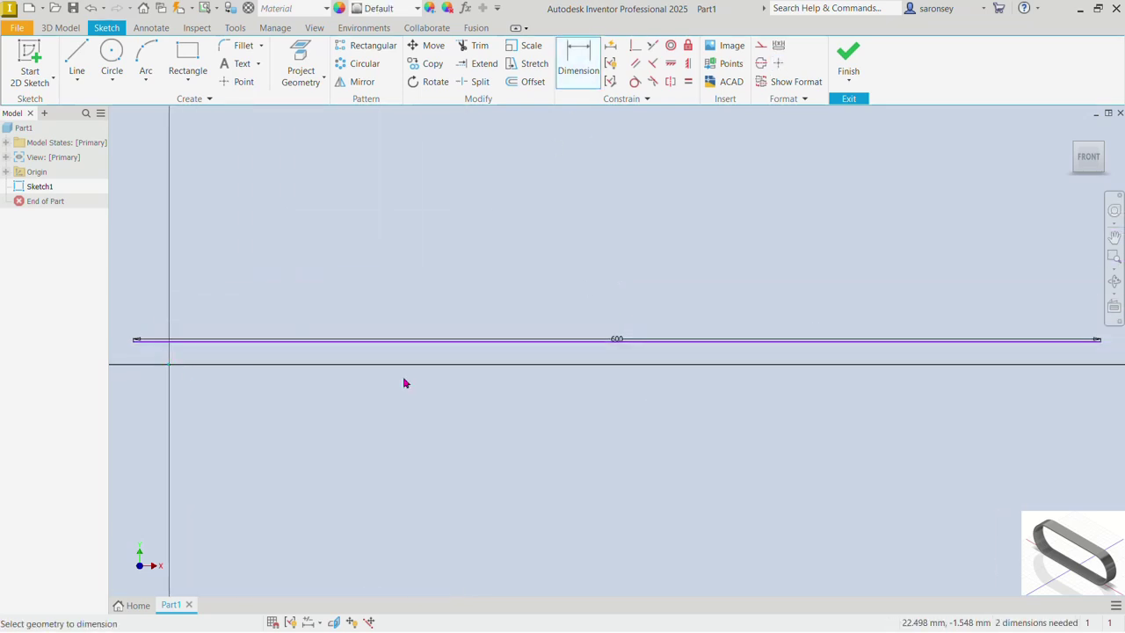
left_click(526, 341)
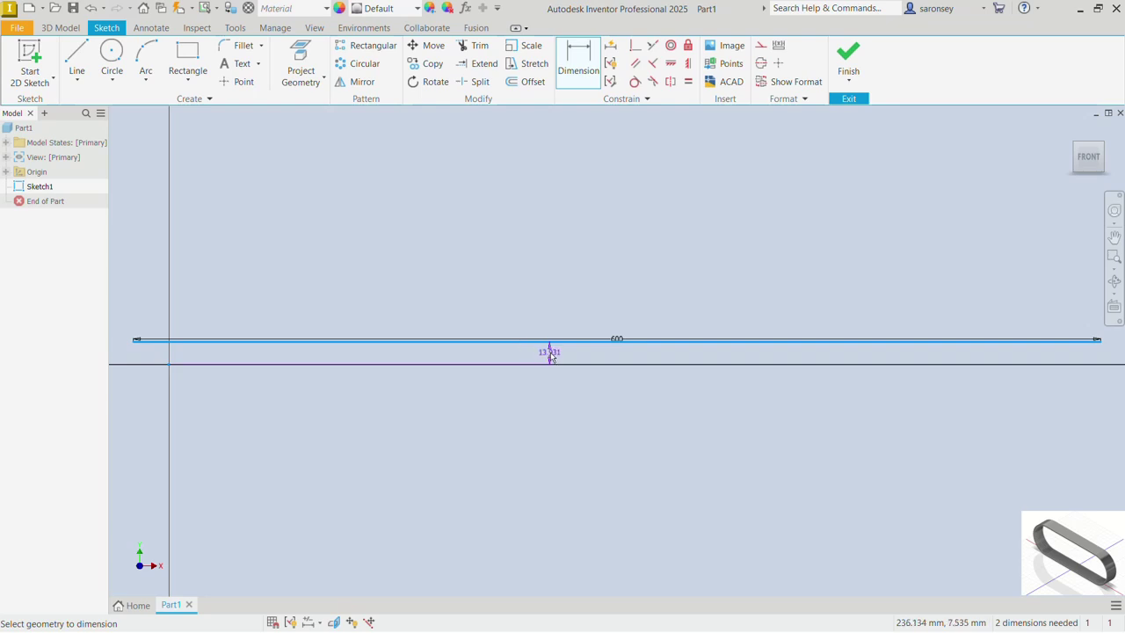
left_click(550, 355)
type("150")
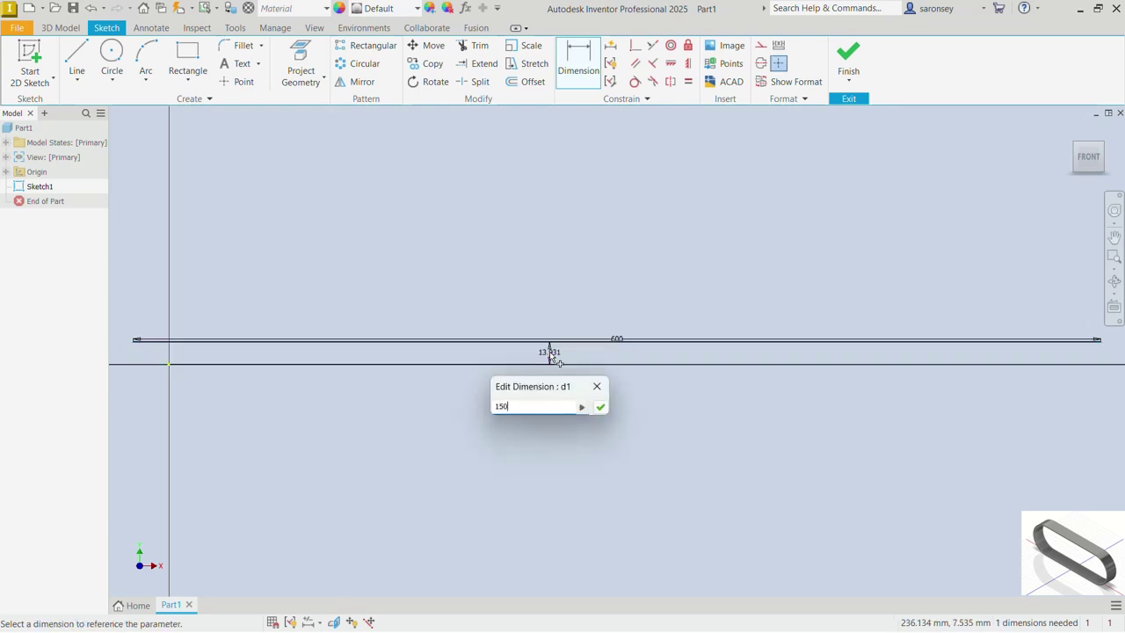
key("Return")
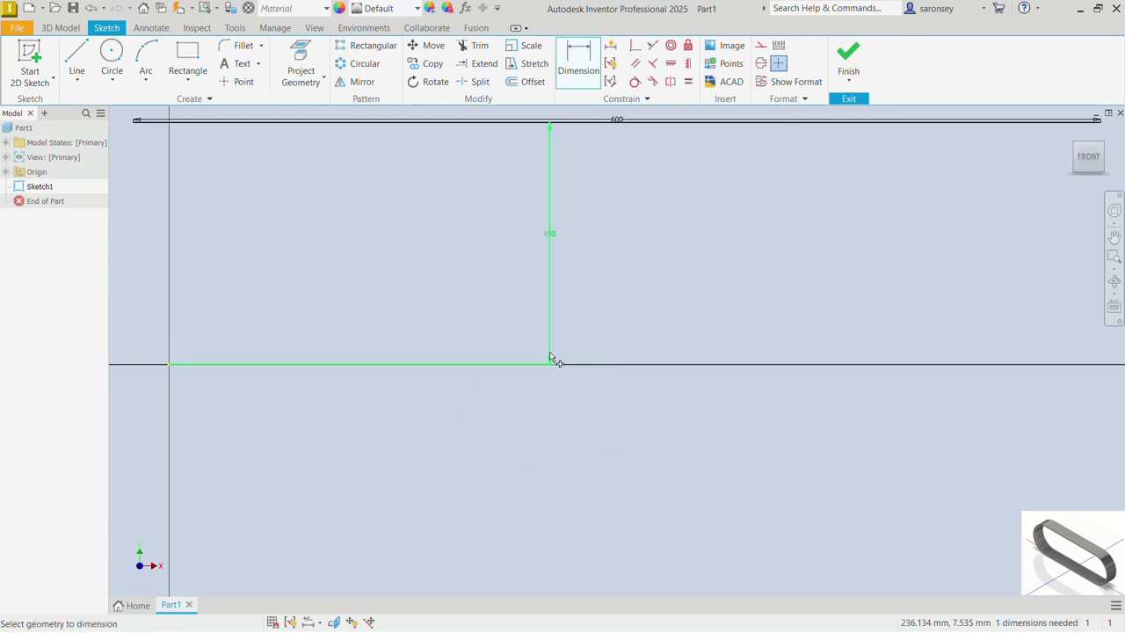
Constrain the line's midpoint vertically to the origin so it is centred
left_click(688, 63)
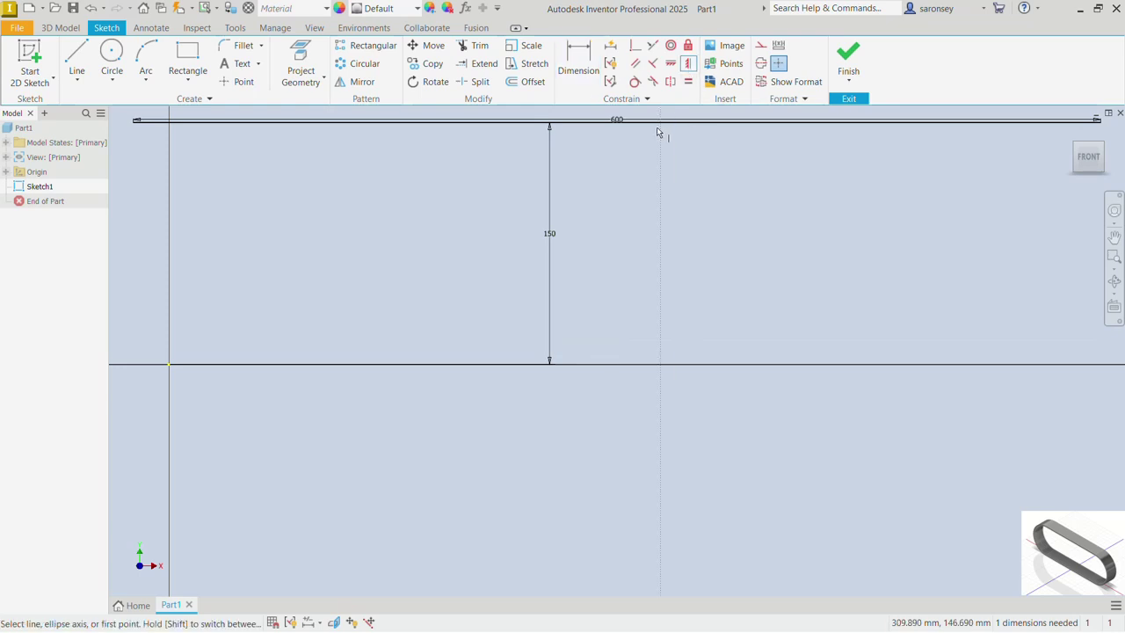
left_click(618, 121)
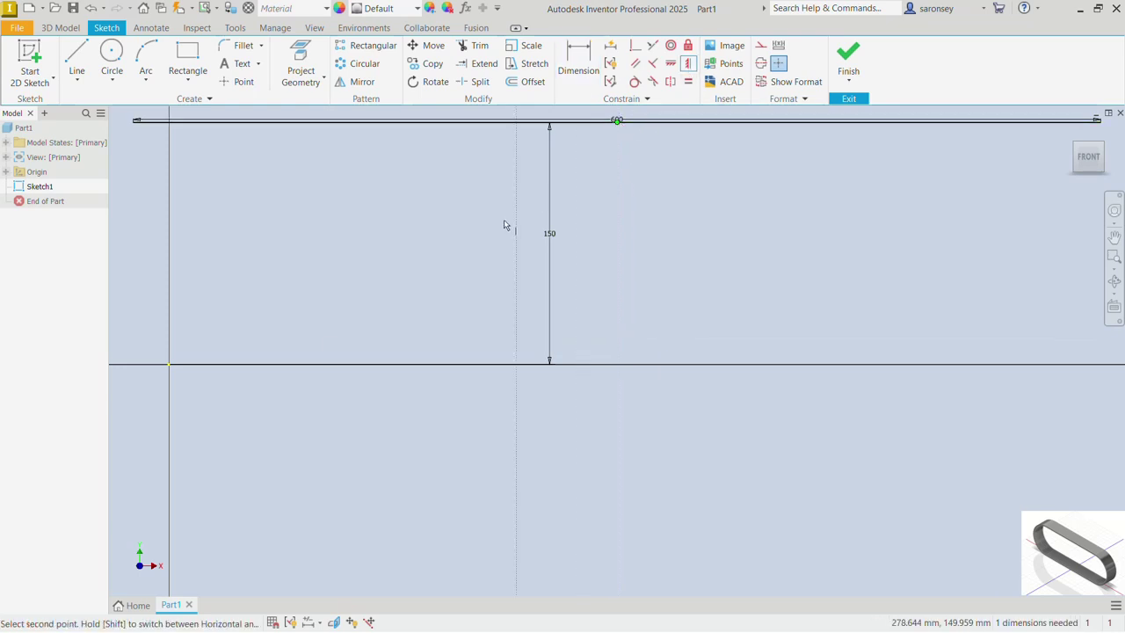
left_click(170, 365)
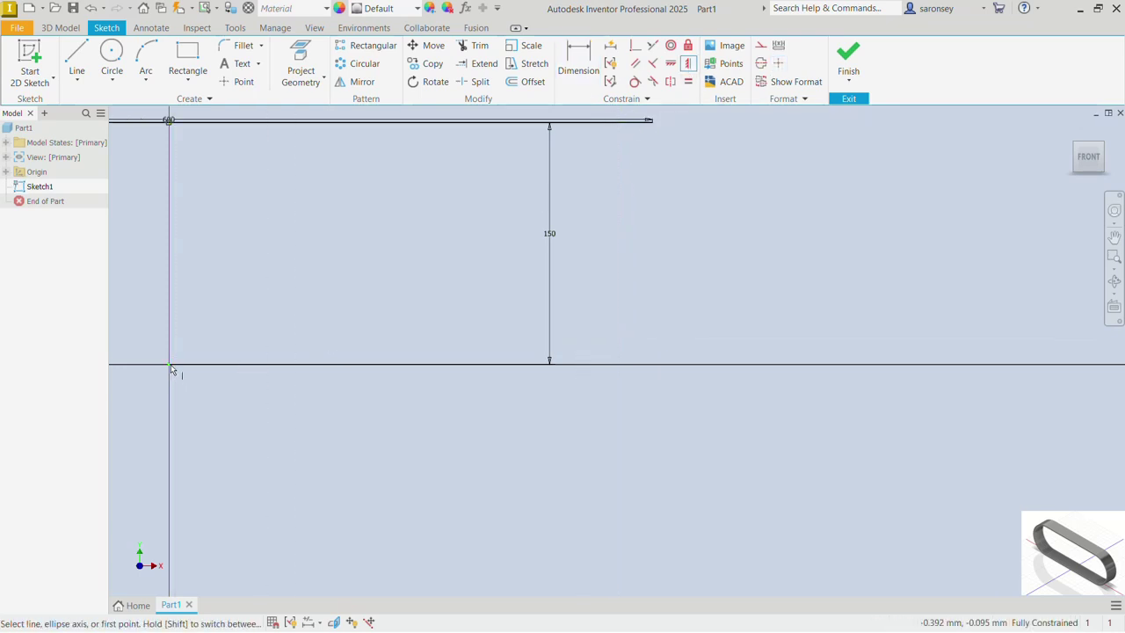
right_click(400, 227)
left_click(448, 227)
key("Home")
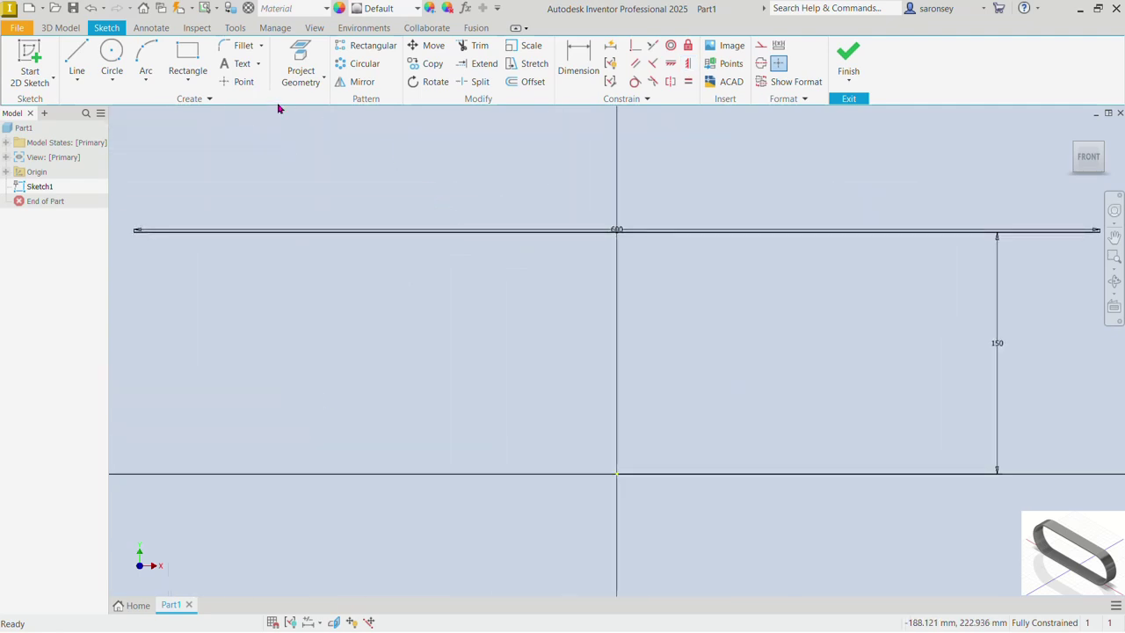
left_click(78, 62)
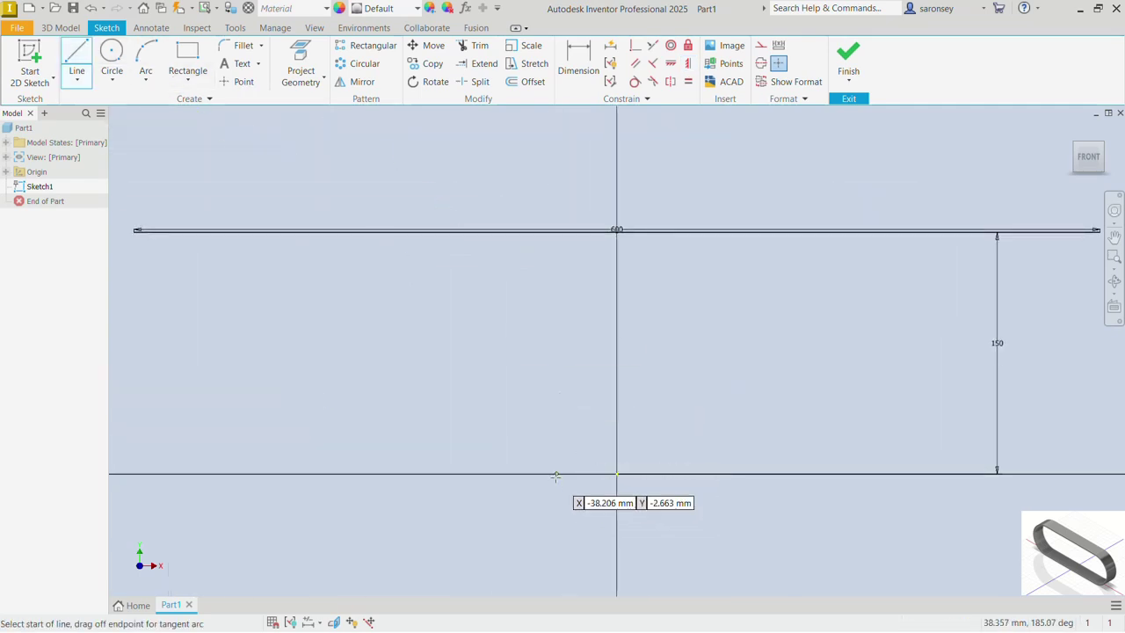
Draw a short line starting at the sketch origin
left_click(616, 476)
left_click(657, 475)
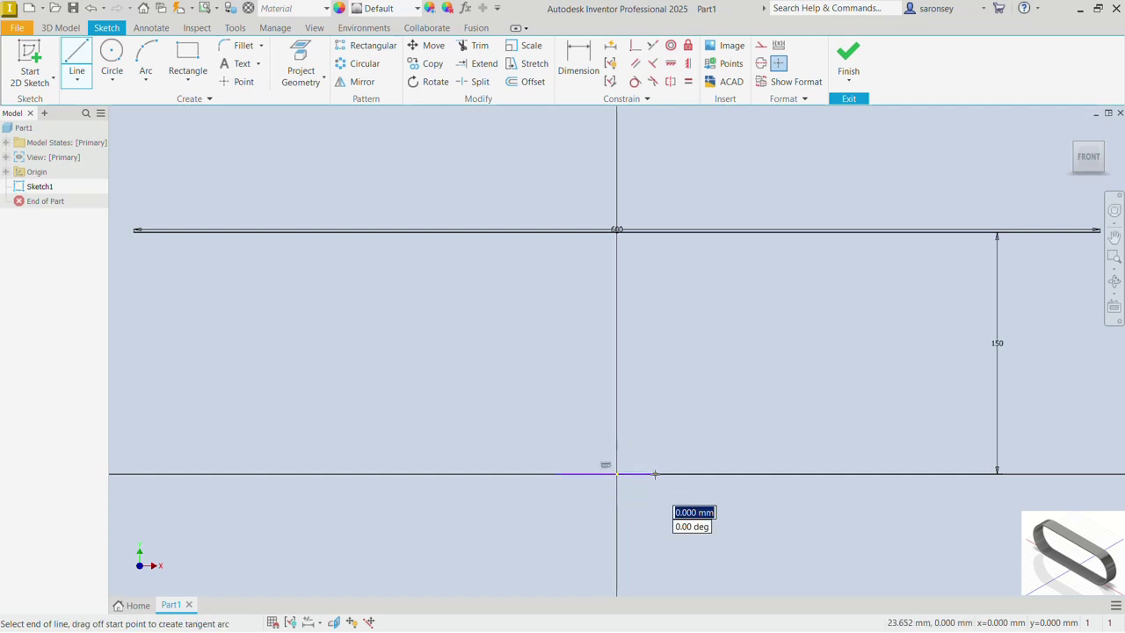
right_click(698, 341)
left_click(734, 342)
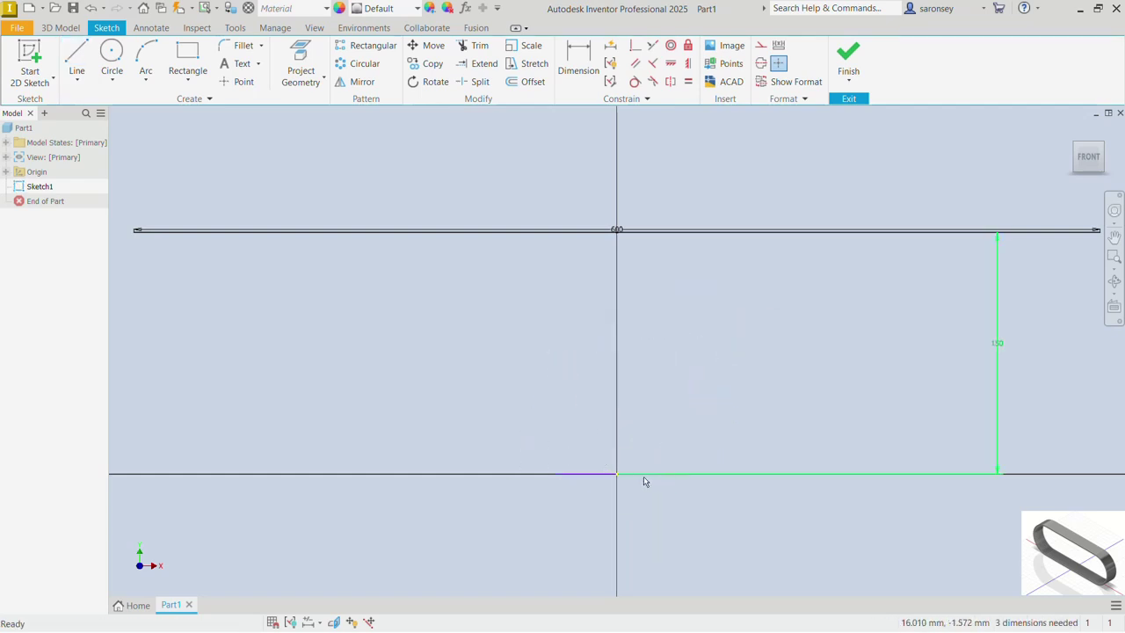
left_click_drag(603, 472, 612, 429)
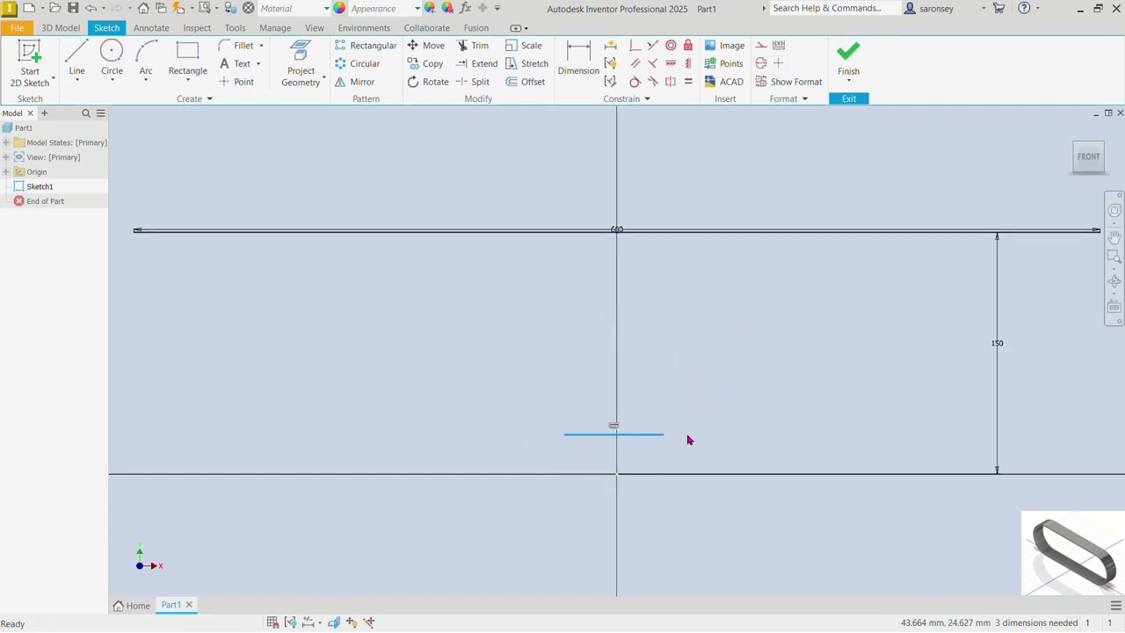
Constrain the short line's midpoint vertically to the origin
left_click(634, 47)
left_click(615, 441)
left_click(619, 476)
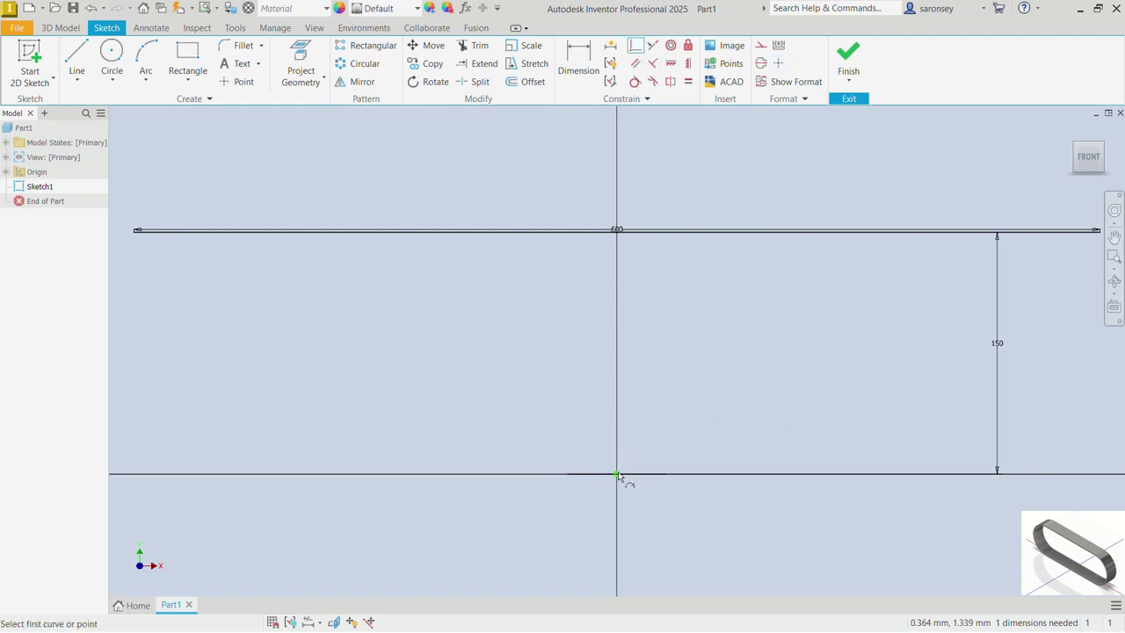
right_click(667, 329)
left_click(711, 326)
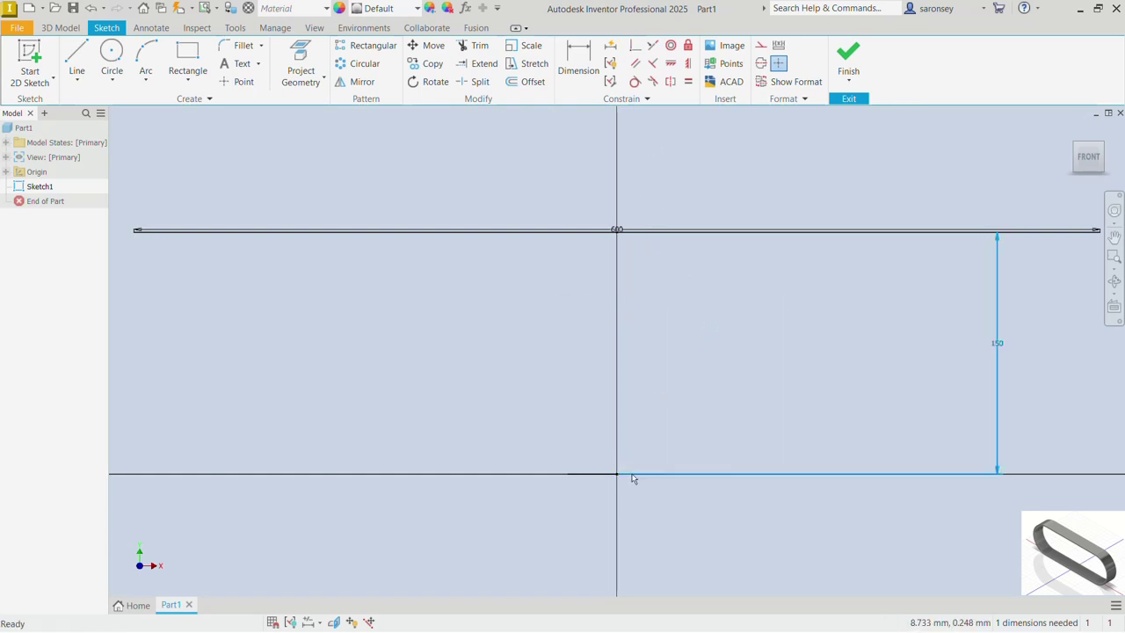
Convert the short line to dashed construction geometry
left_click(589, 473)
left_click(761, 46)
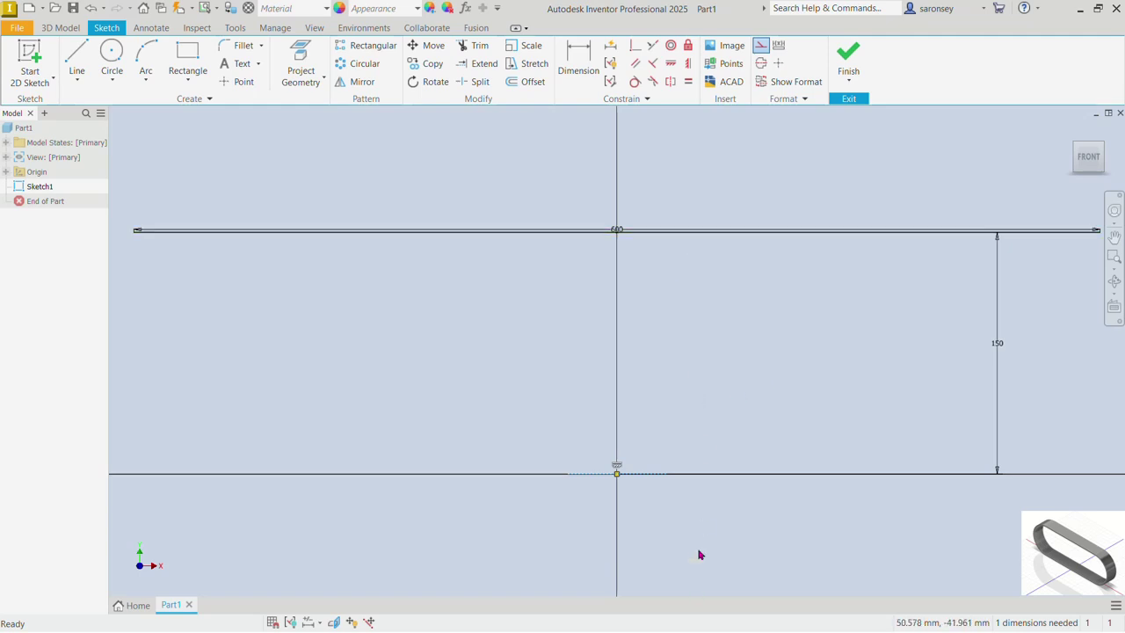
left_click(355, 82)
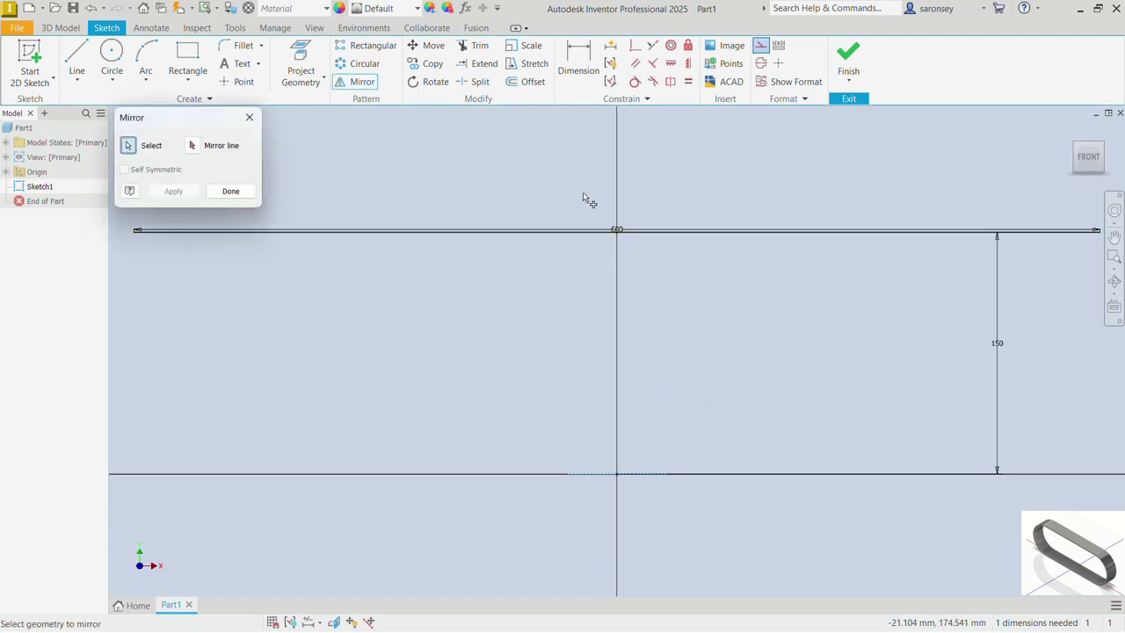
Mirror the top 600 mm line across the horizontal construction line to form the bottom line
left_click(595, 232)
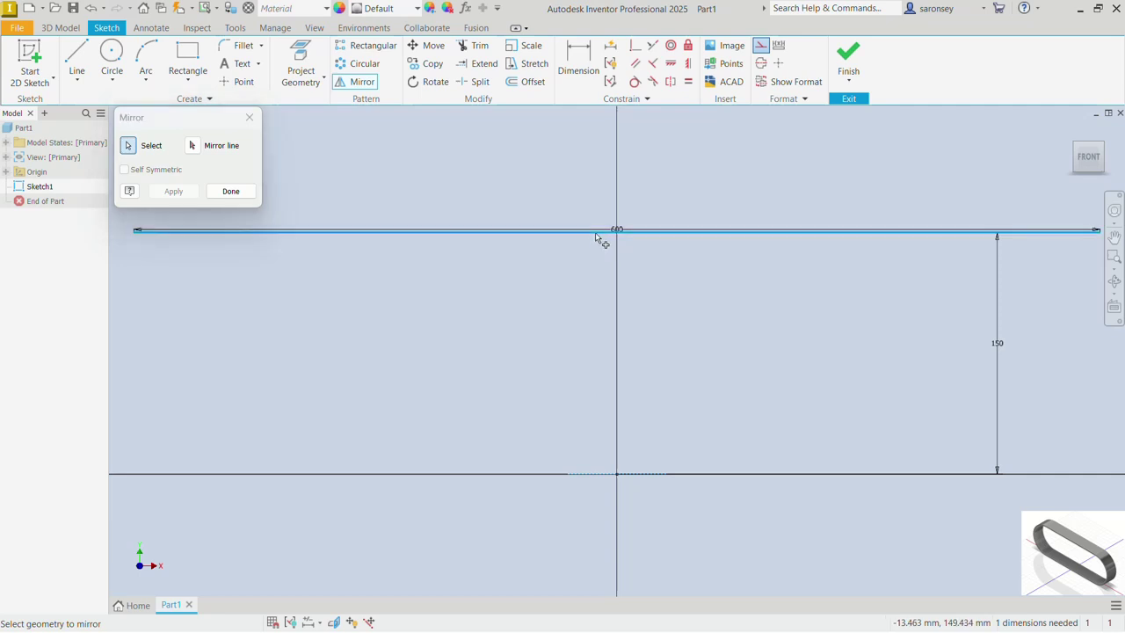
left_click(201, 146)
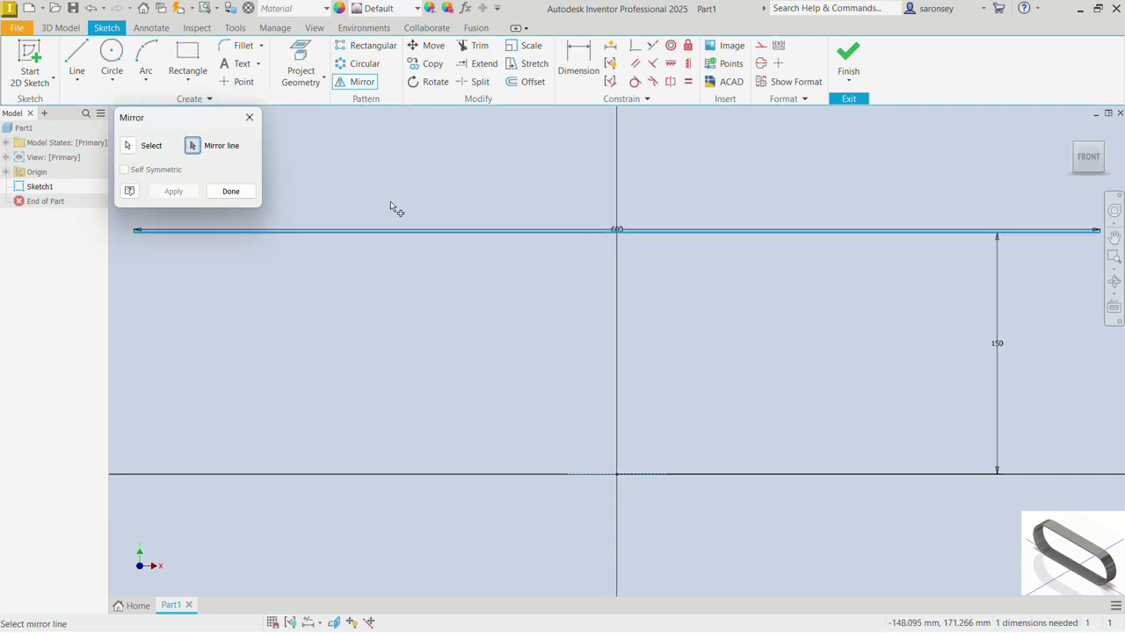
left_click(596, 476)
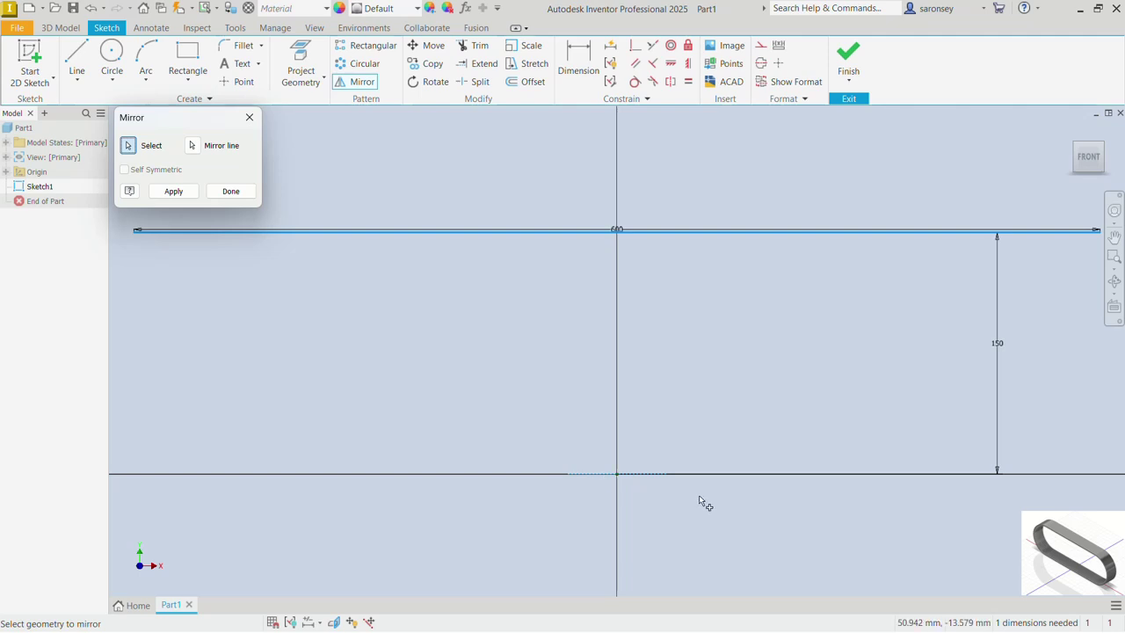
left_click(173, 191)
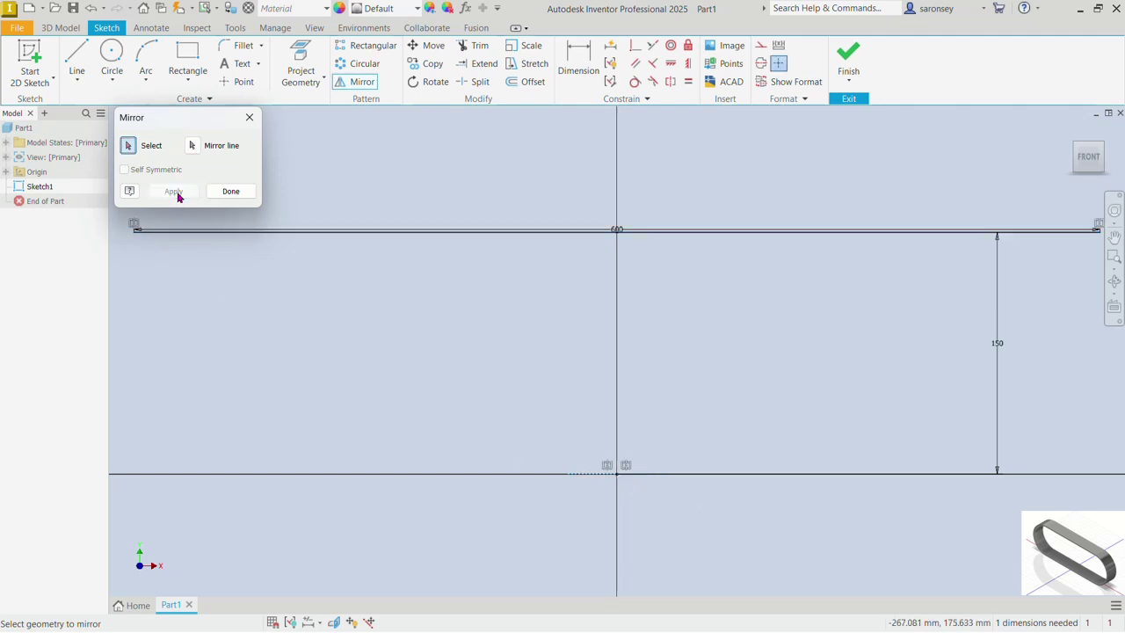
left_click(235, 194)
scroll(435, 282, "down", 4)
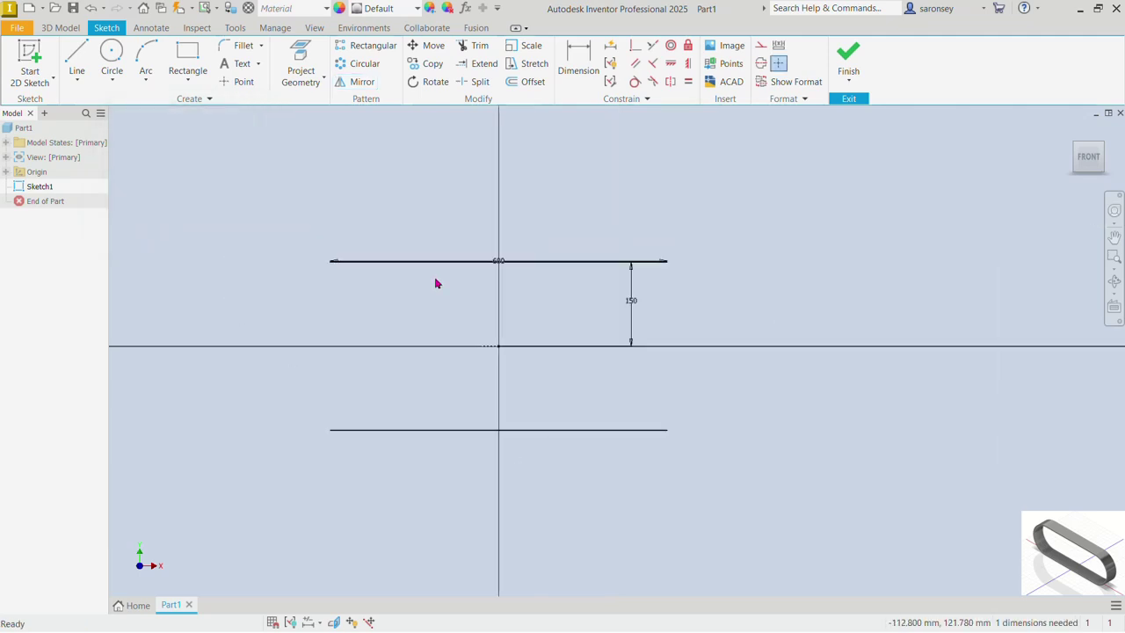
middle_click_drag(435, 283, 484, 261)
Join the left and right line ends with two 150 mm radius arcs and finish the sketch
left_click(145, 57)
left_click(382, 244)
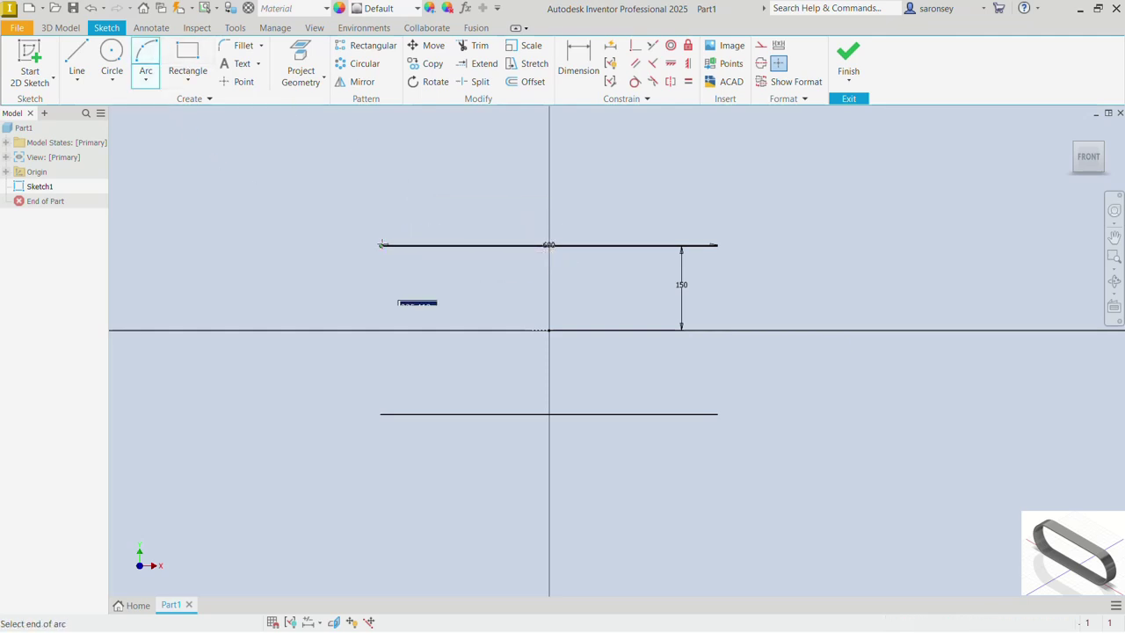
left_click(381, 413)
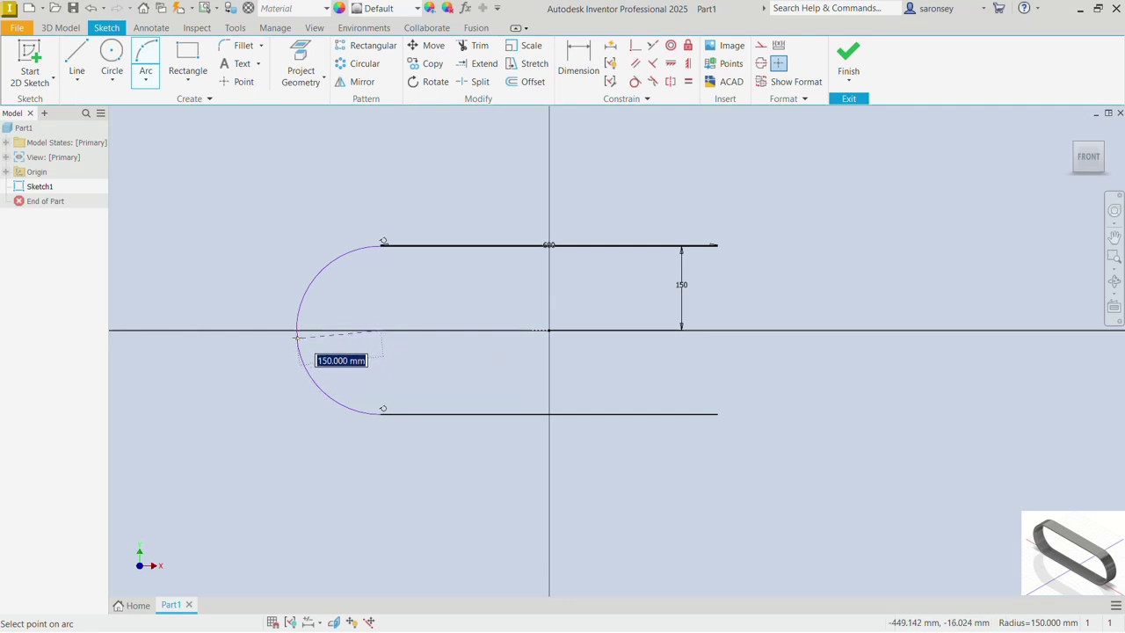
type("1")
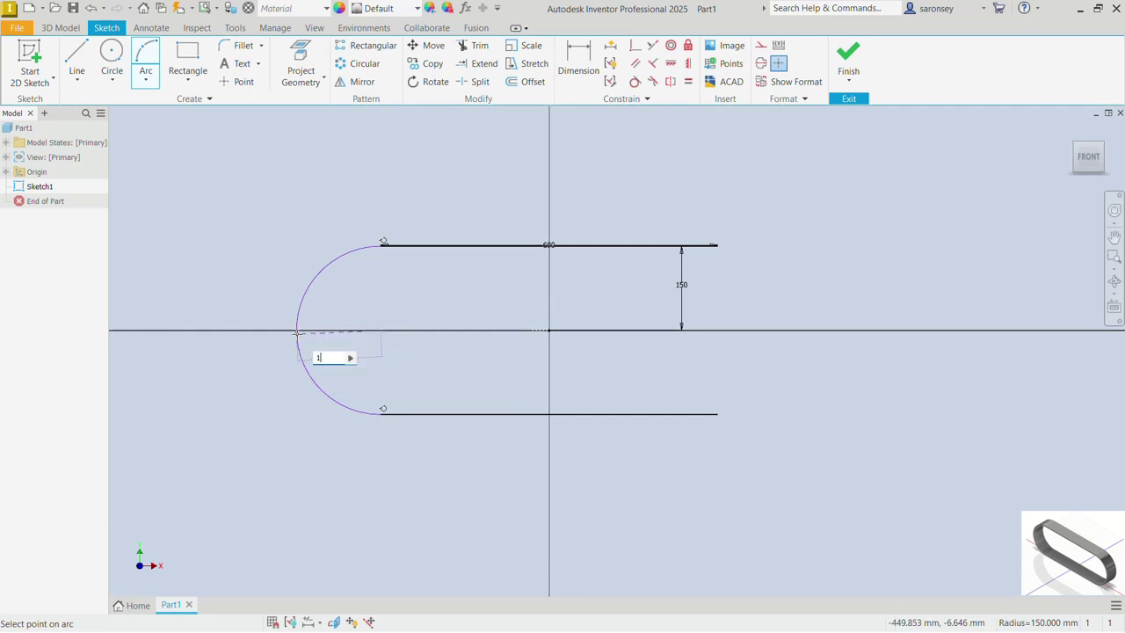
type("50")
key("Return")
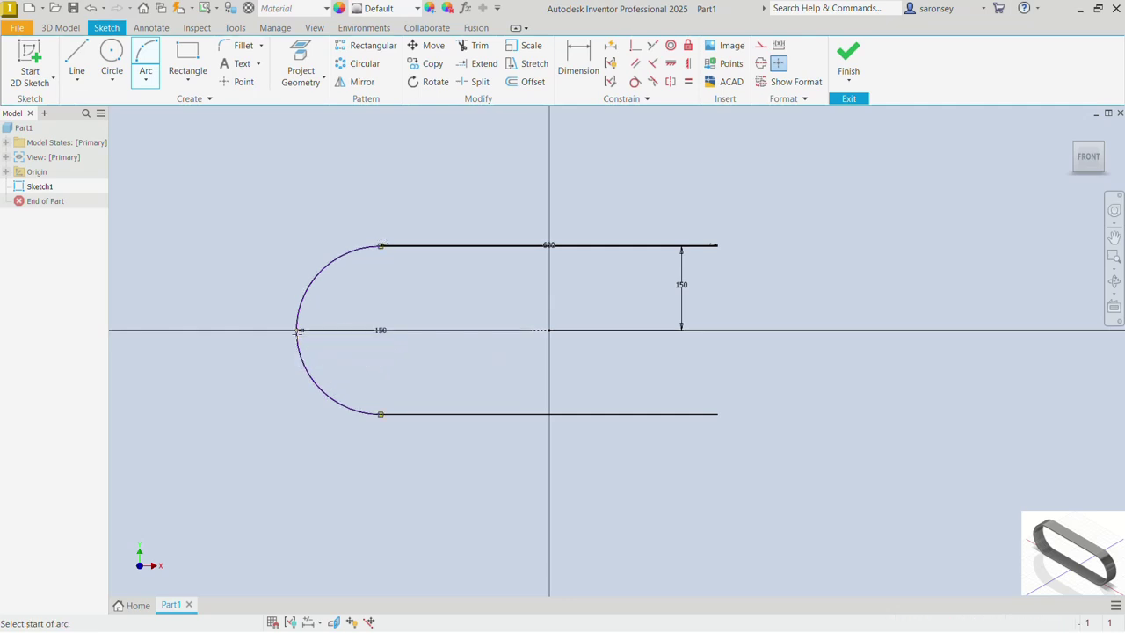
left_click(716, 245)
left_click(716, 413)
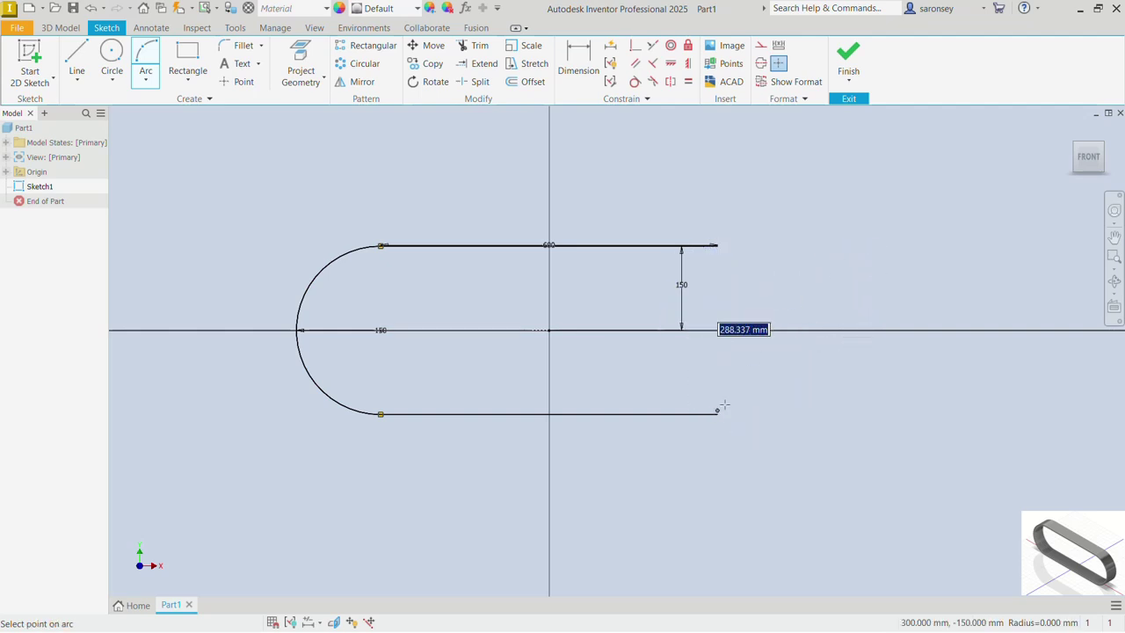
type("1")
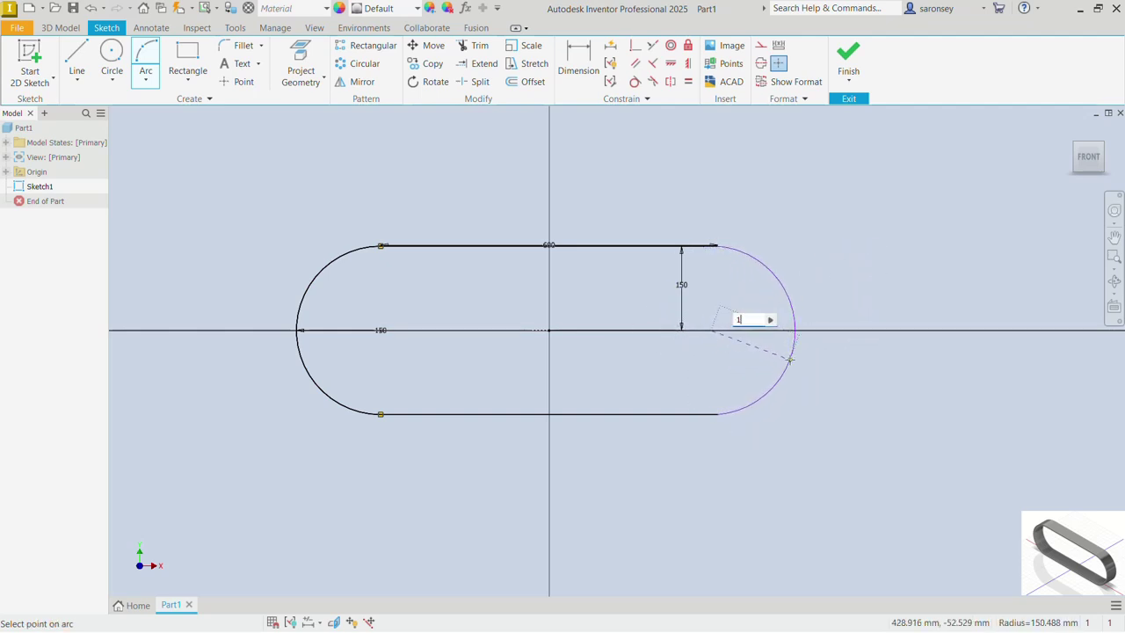
type("50")
key("Return")
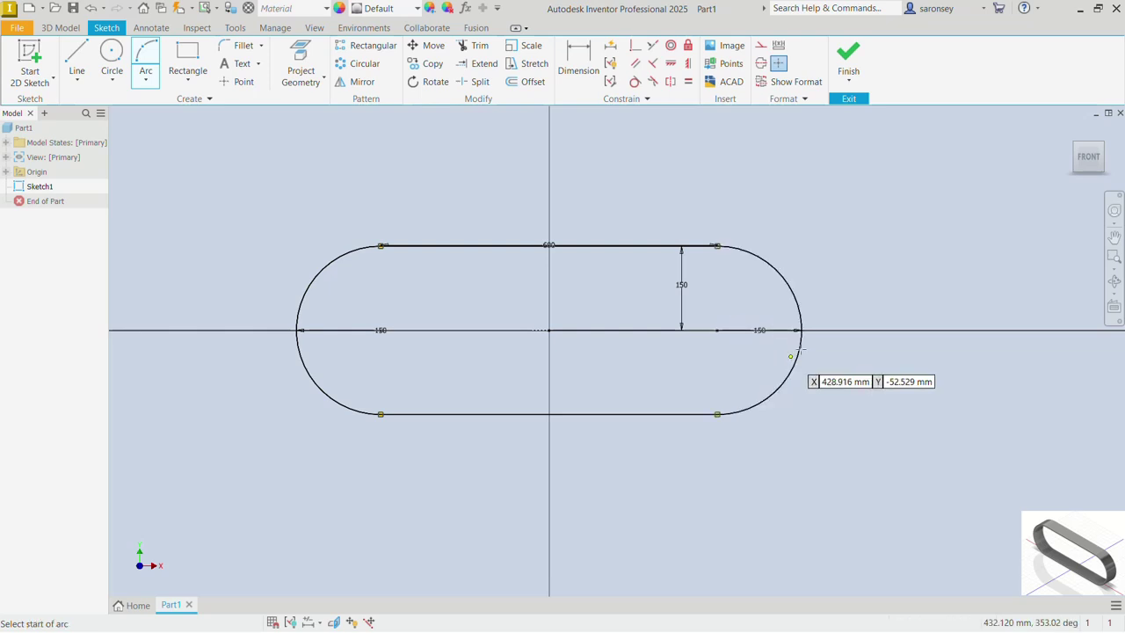
right_click(868, 180)
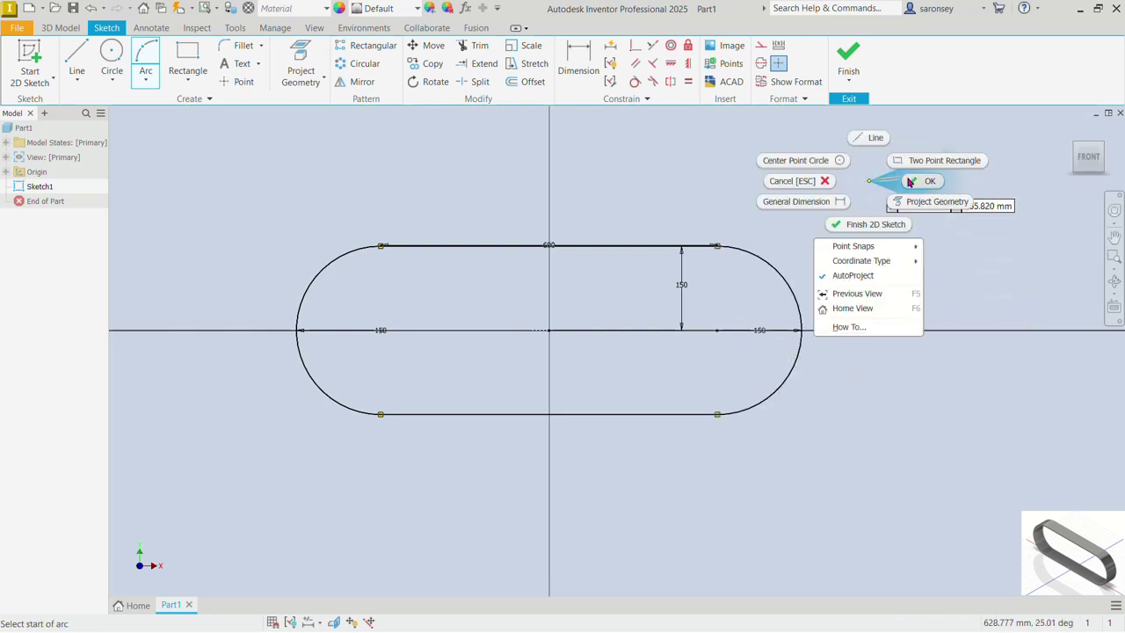
left_click(909, 182)
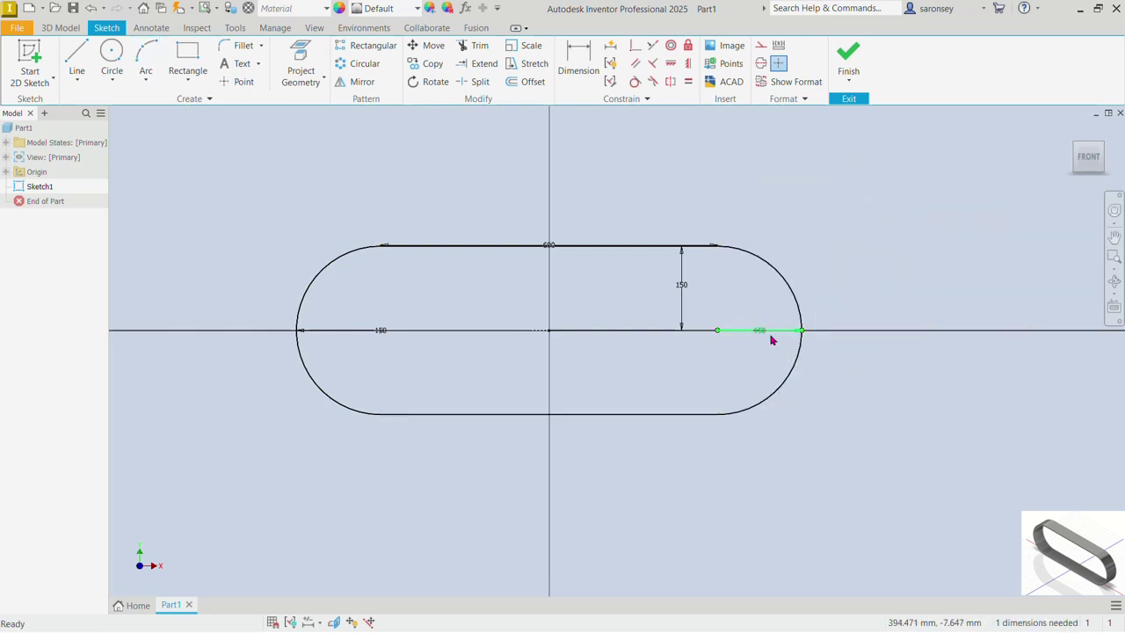
left_click(847, 61)
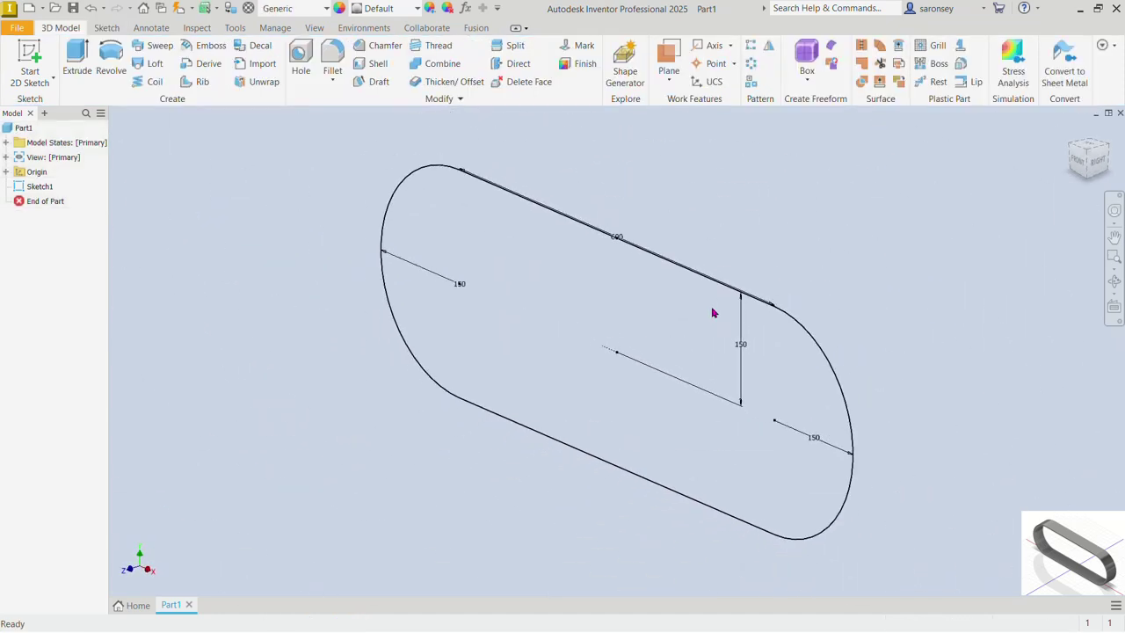
Place a work point at the lower right line-arc junction of the loop
left_click(707, 76)
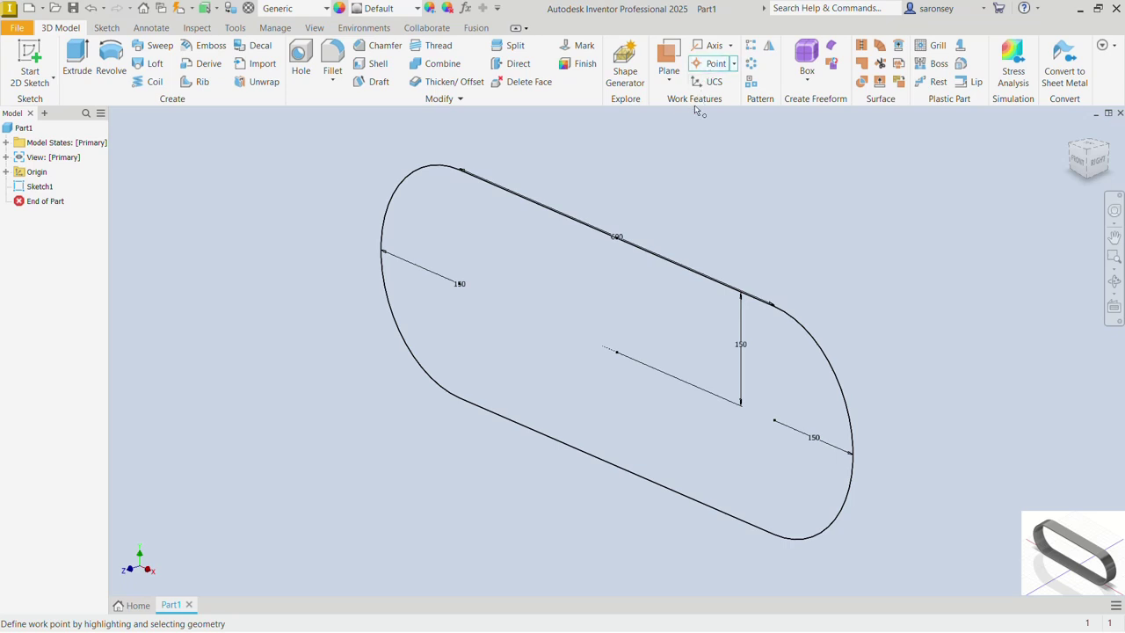
left_click(774, 538)
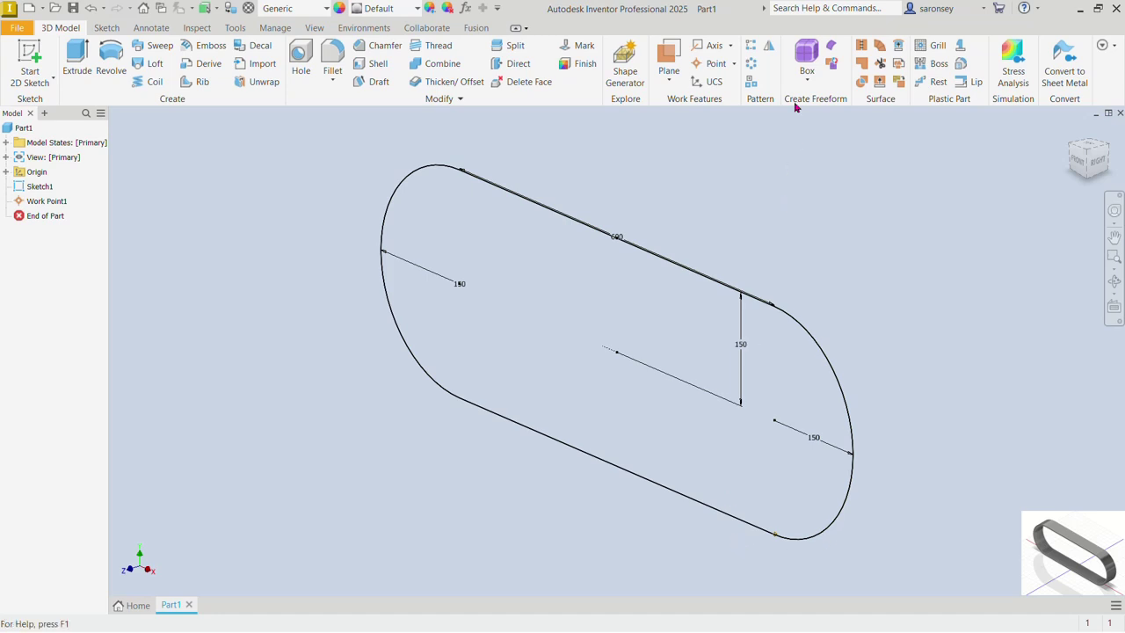
left_click(752, 46)
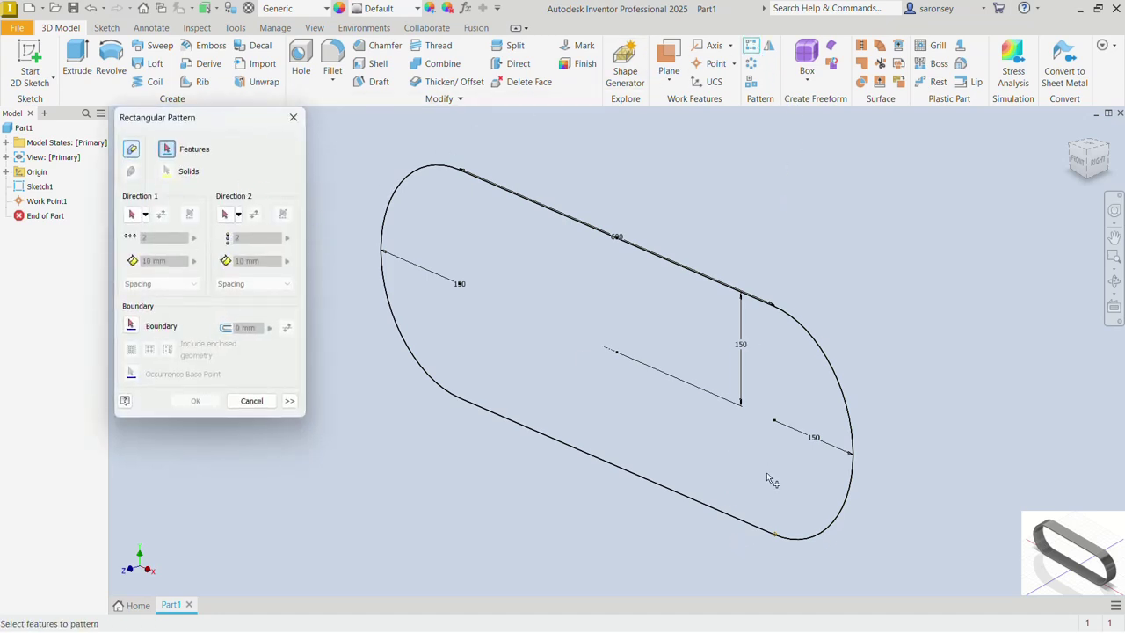
Pattern Work Point1 along the obround loop with 200 copies spaced over the Curve Length
left_click(776, 539)
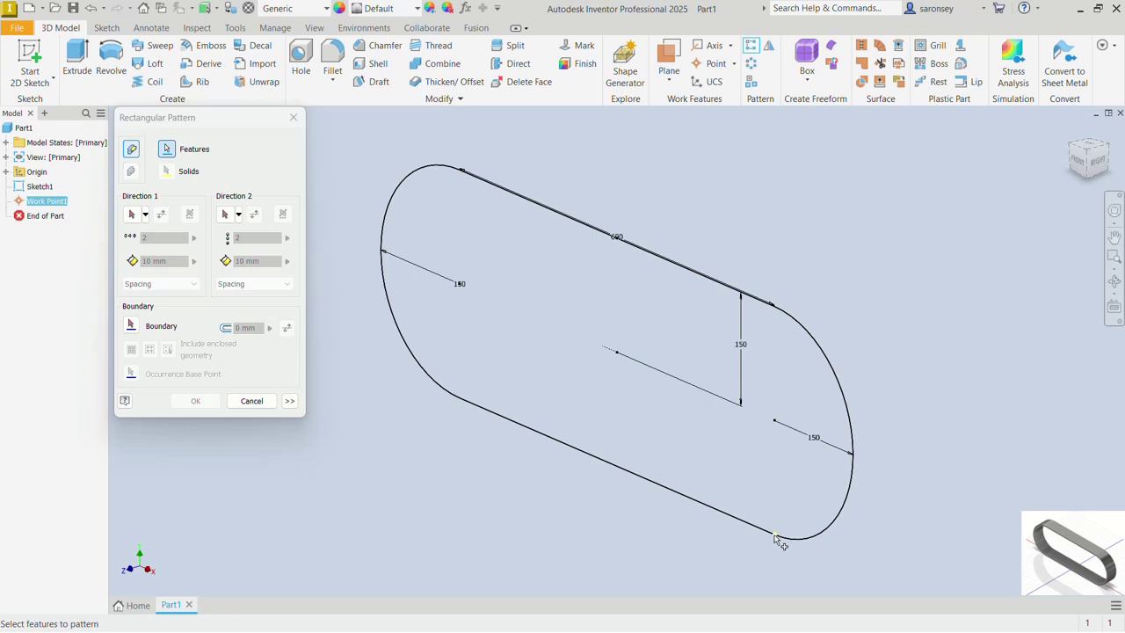
left_click(133, 217)
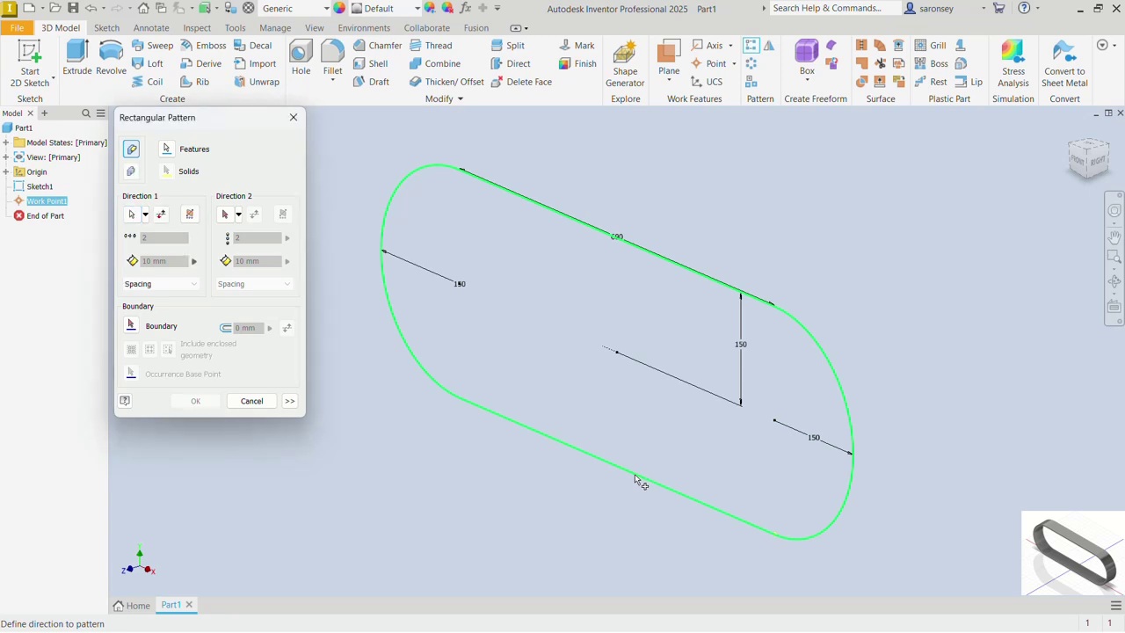
left_click(634, 475)
left_click(136, 238)
type("200")
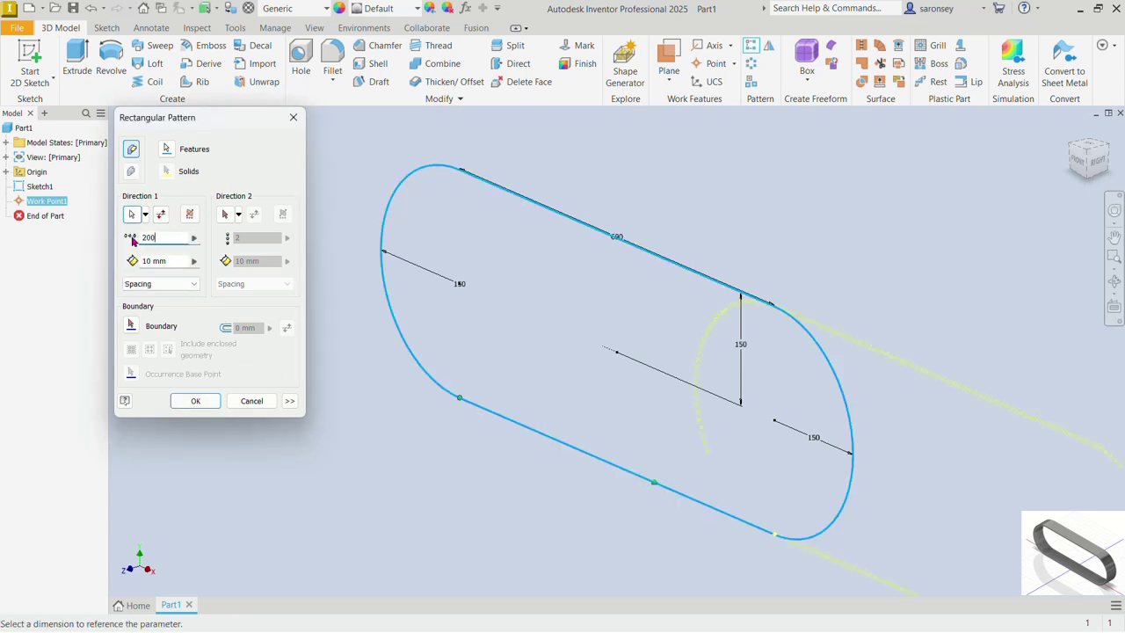
left_click(198, 291)
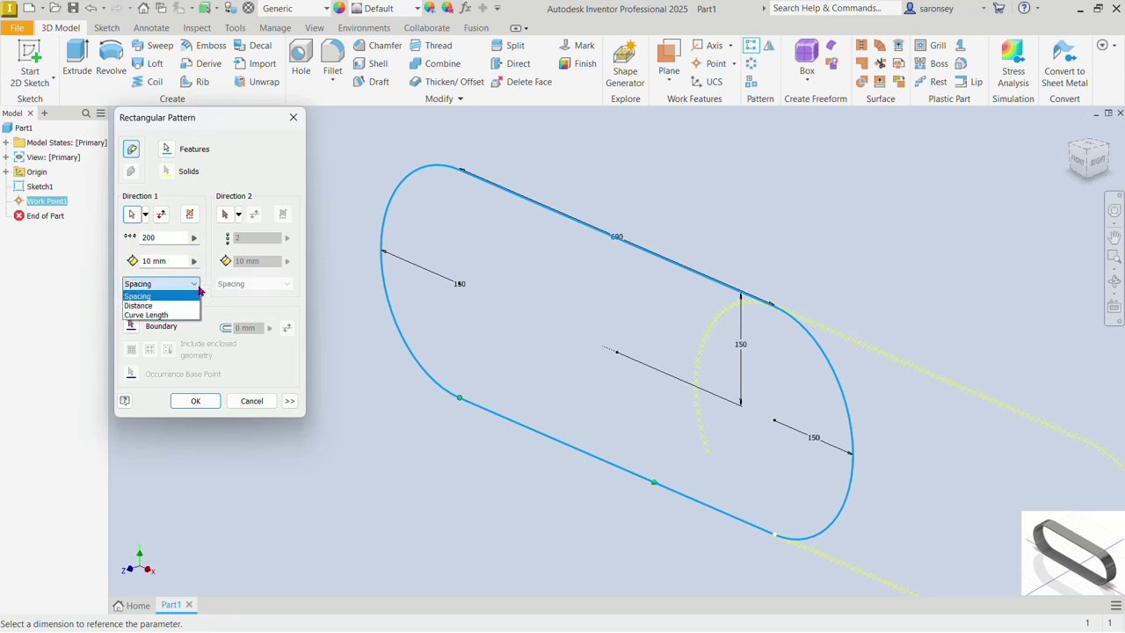
left_click(148, 315)
Set the path start at the bottom line's right endpoint and create the pattern
left_click(290, 401)
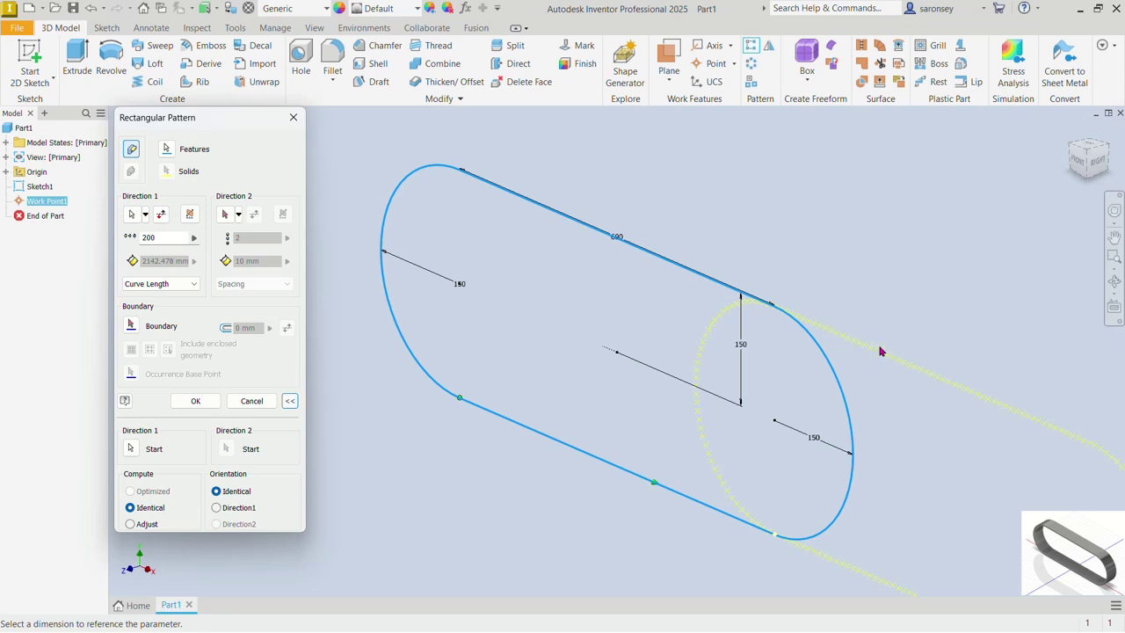
left_click(686, 274)
left_click(135, 454)
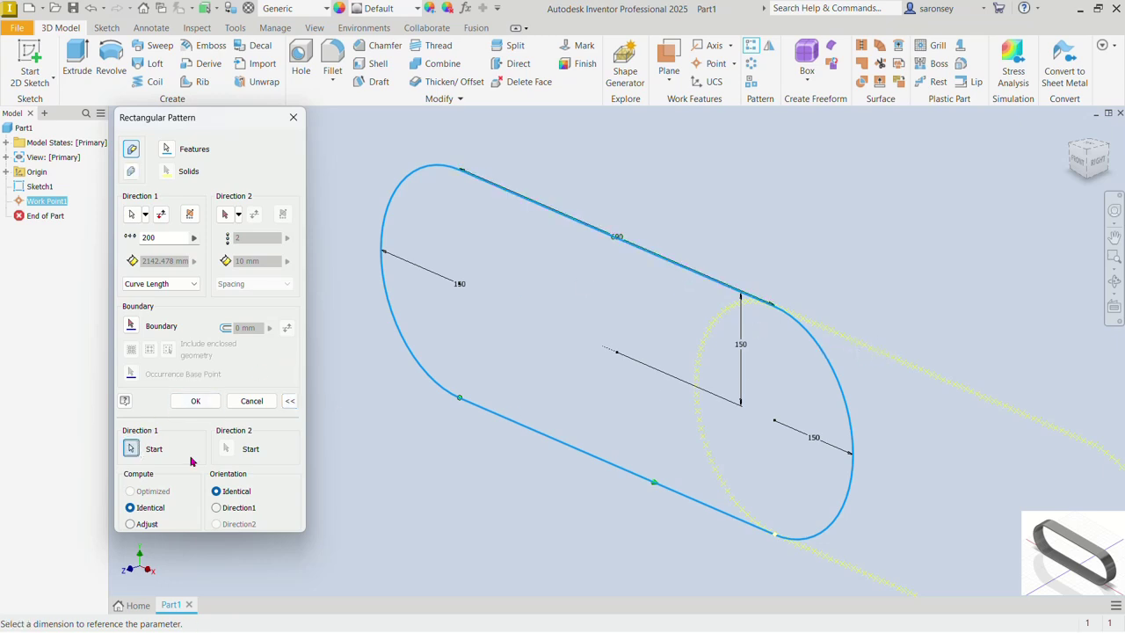
left_click(775, 539)
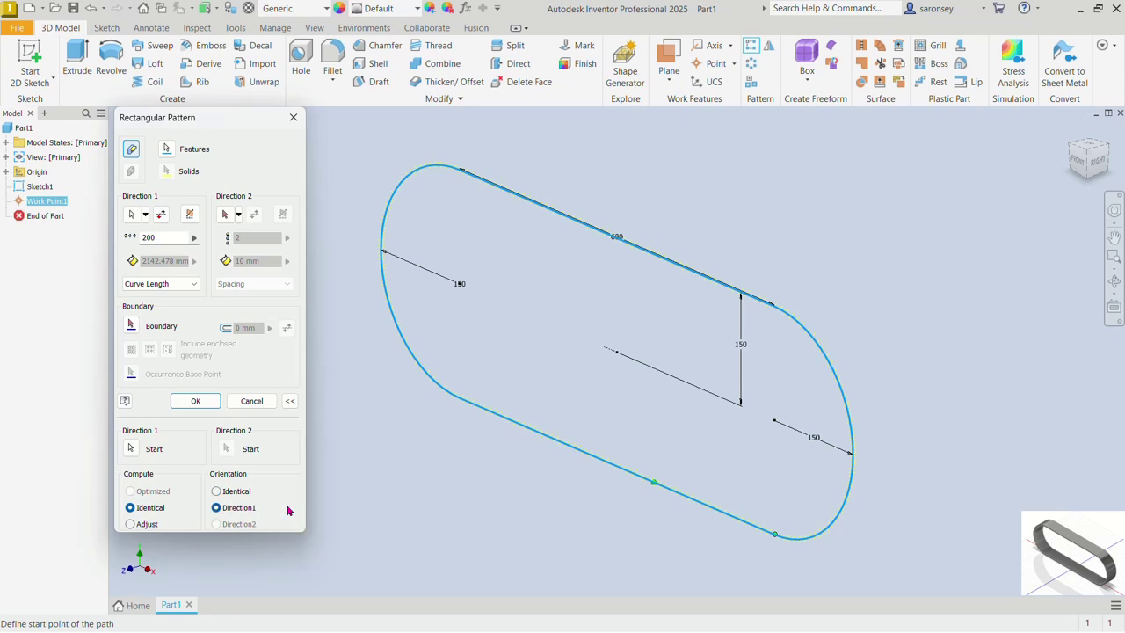
left_click(184, 405)
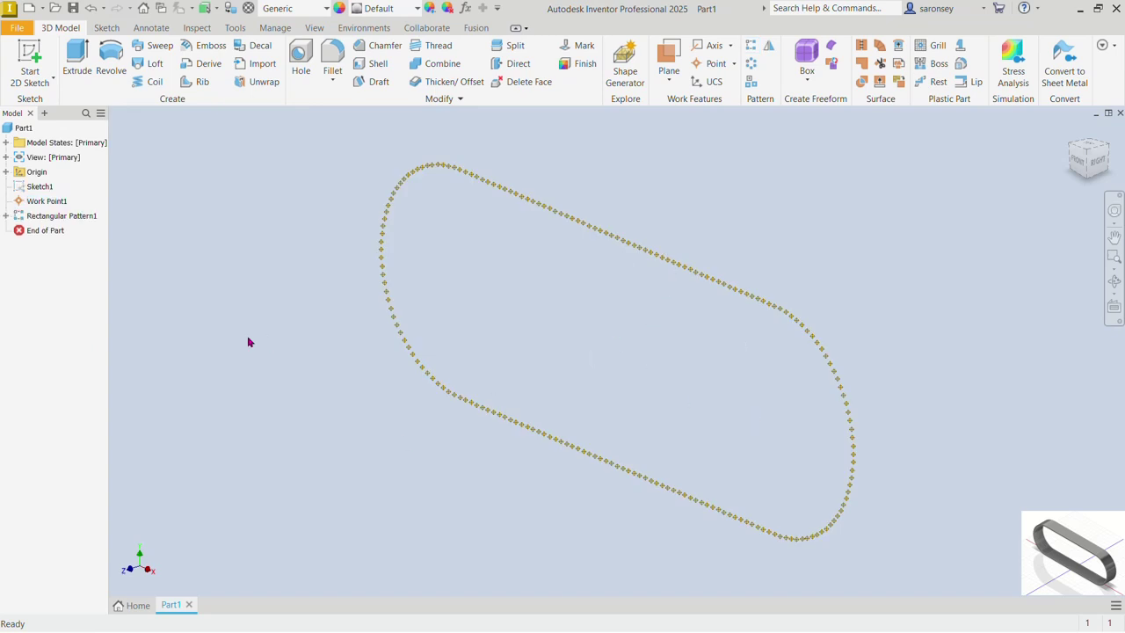
Make Sketch1 visible again
right_click(42, 187)
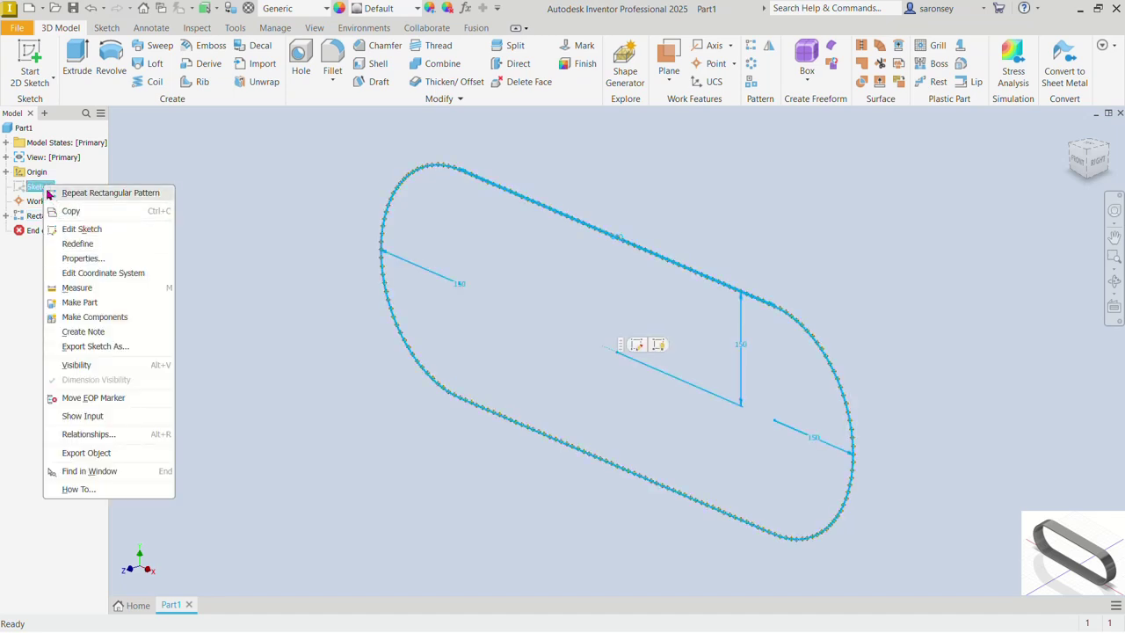
left_click(132, 367)
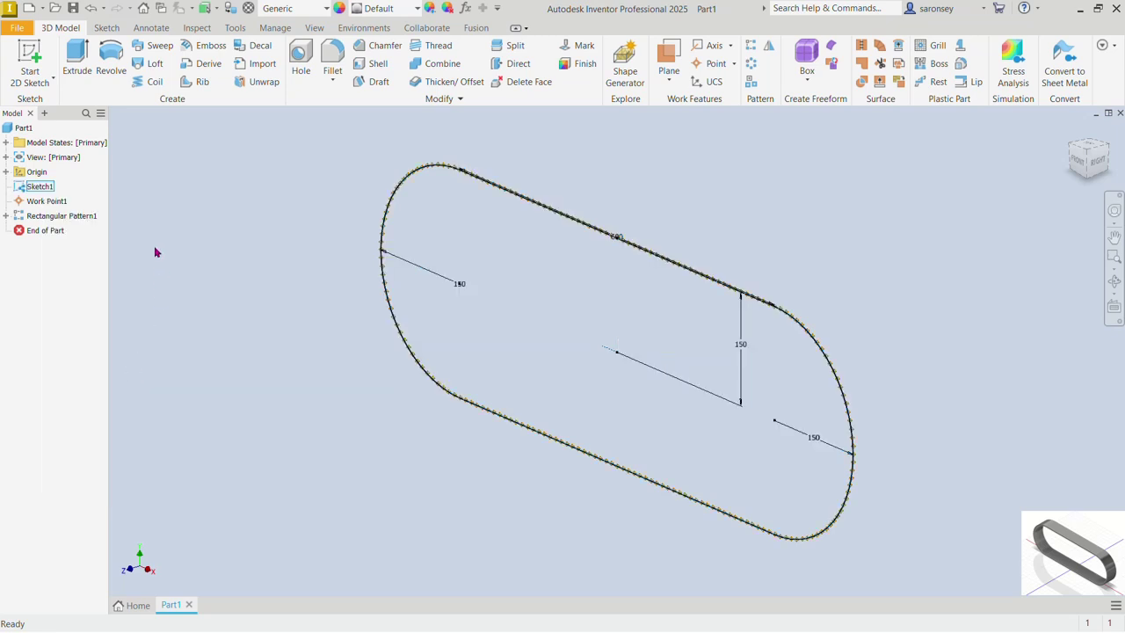
left_click(27, 54)
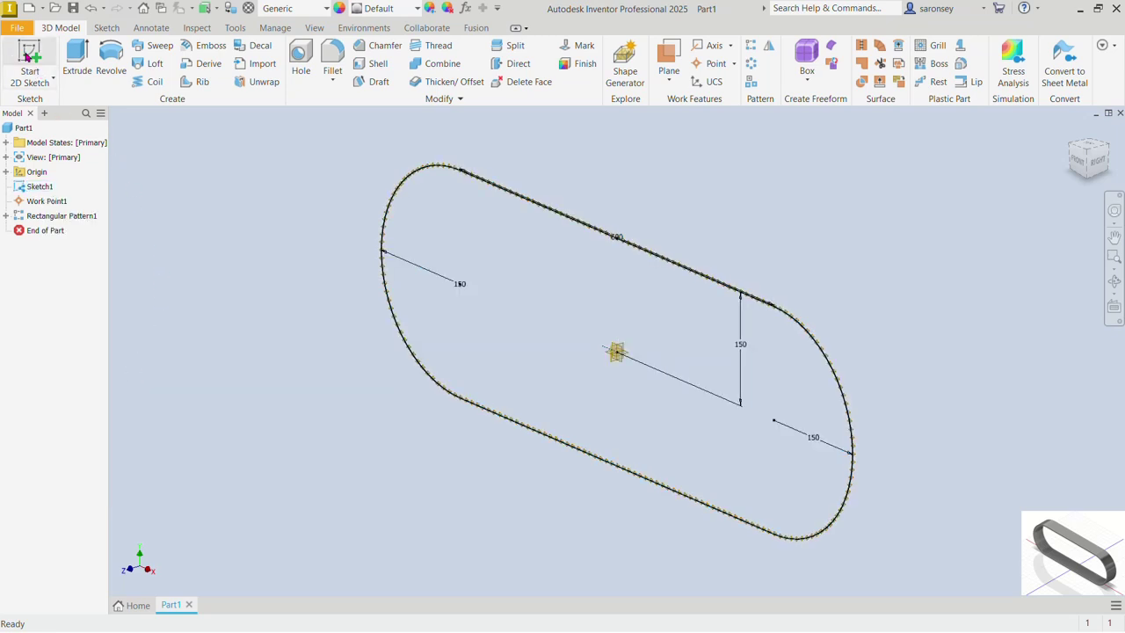
Start a new 2D sketch on the front (XY) origin plane, framing the path's lower-right corner
left_click(26, 54)
scroll(617, 325, "up", 5)
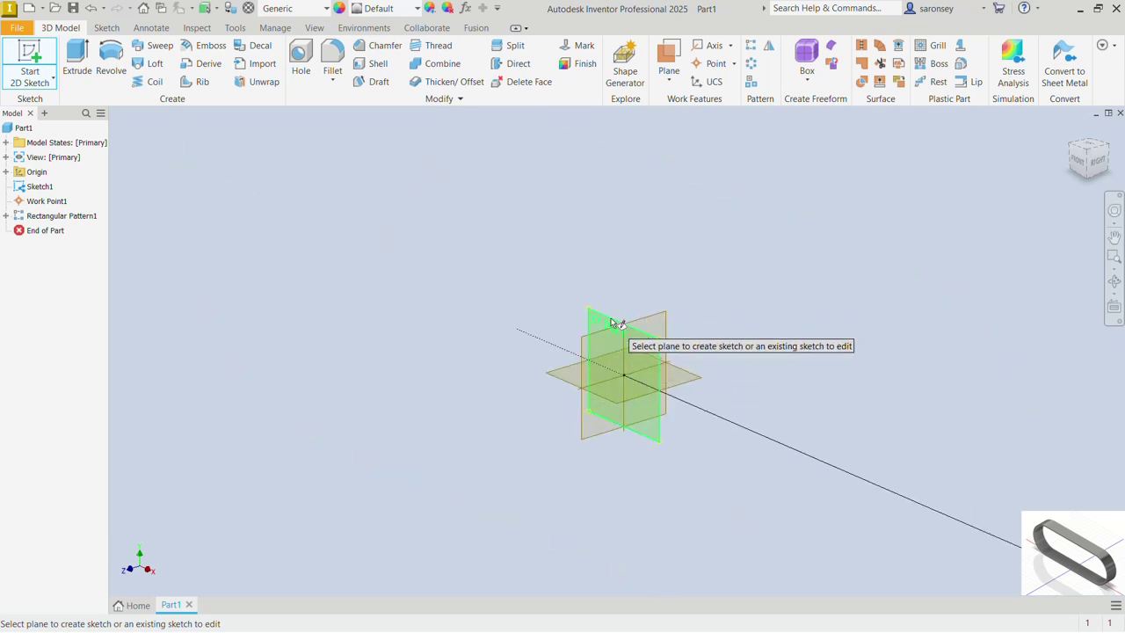
left_click(611, 320)
scroll(716, 420, "down", 8)
scroll(991, 535, "up", 3)
scroll(992, 534, "up", 3)
middle_click_drag(987, 533, 778, 517)
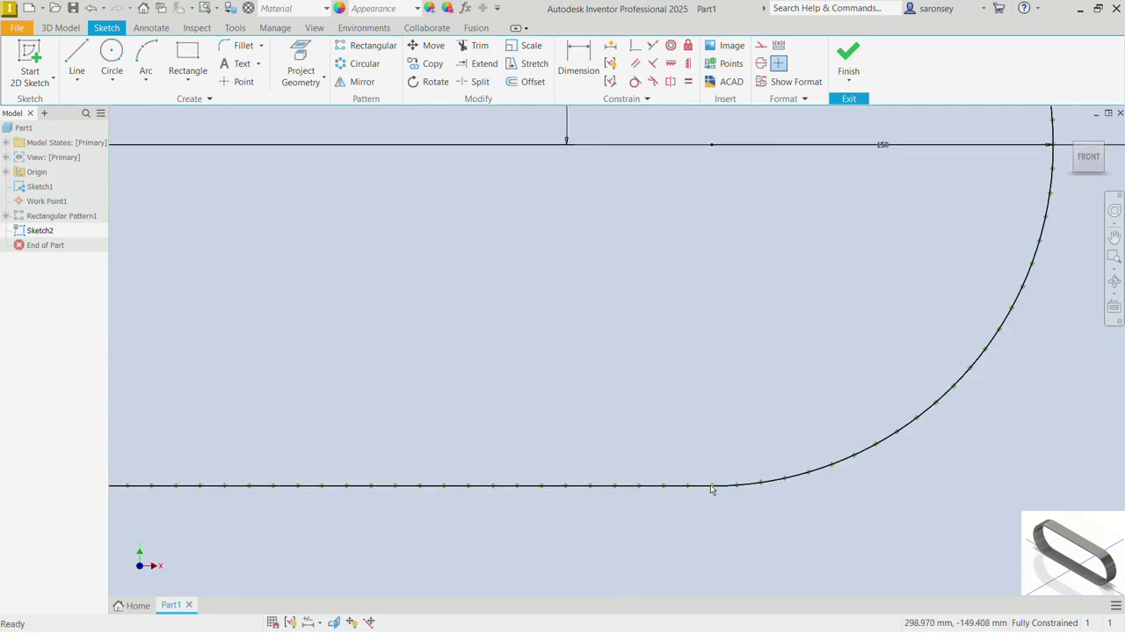
Choose the Two Point Center rectangle and project the path's corner arc into Sketch2
left_click(190, 84)
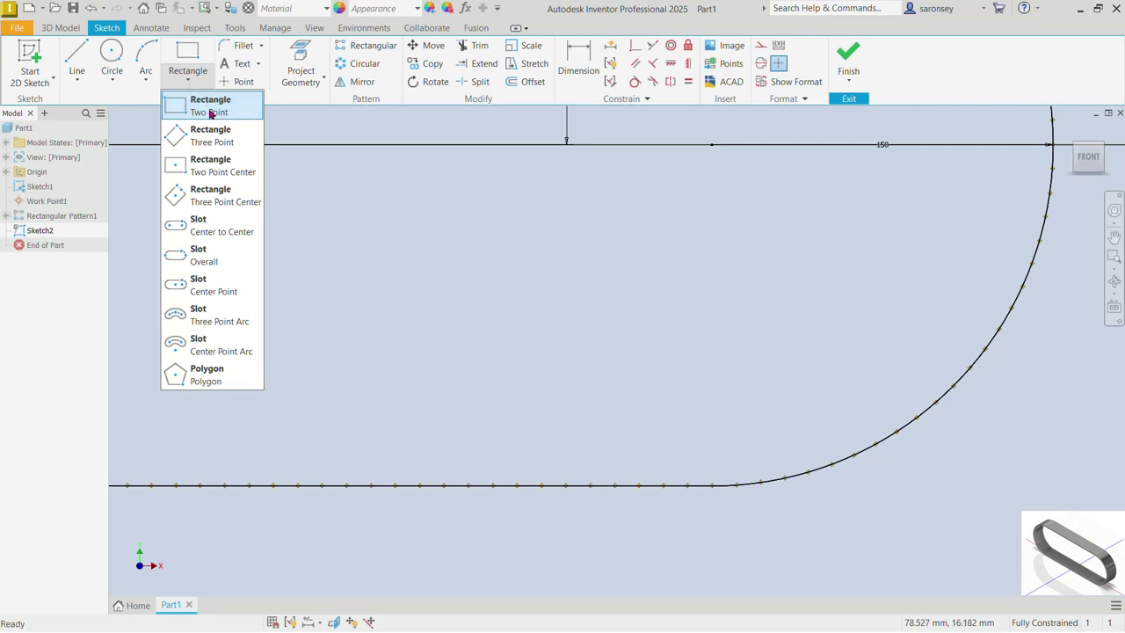
left_click(225, 167)
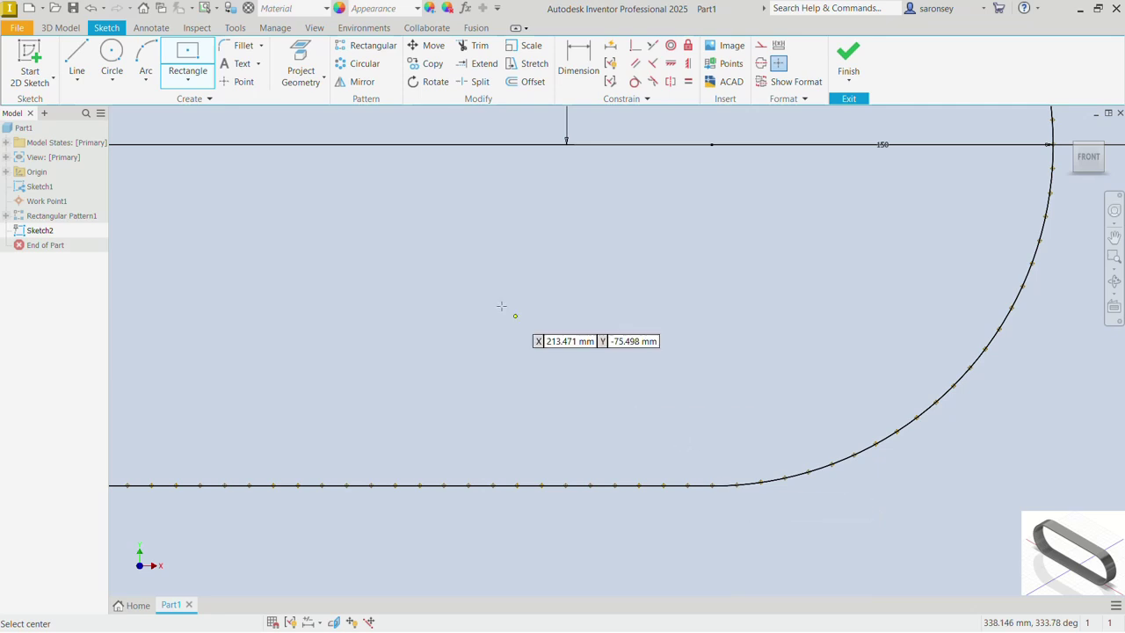
right_click(339, 214)
left_click(399, 223)
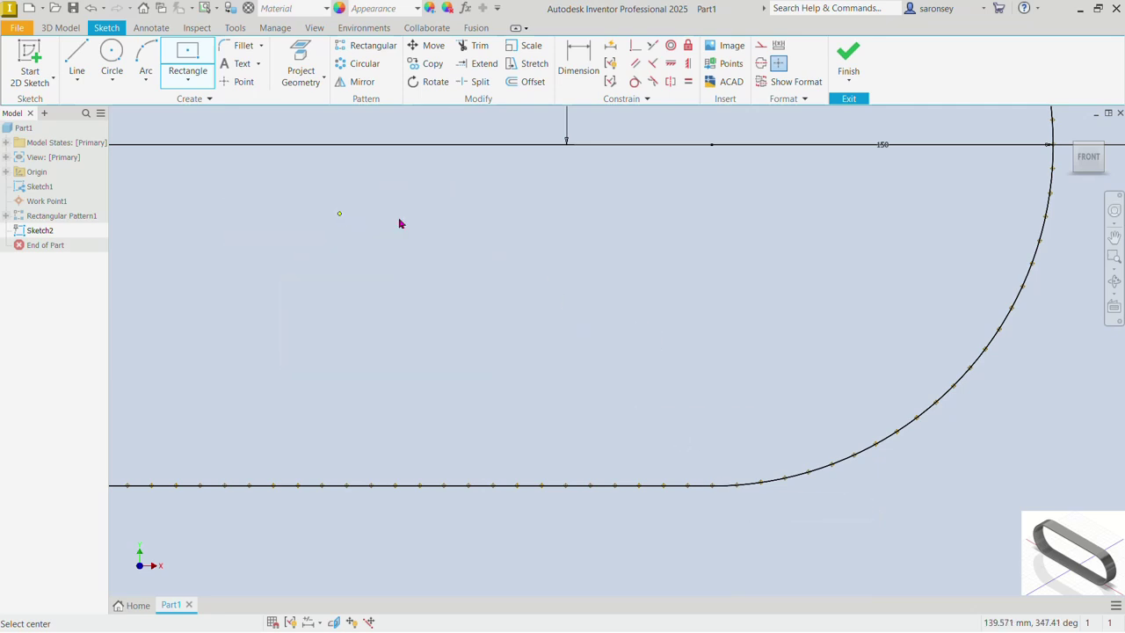
left_click(301, 64)
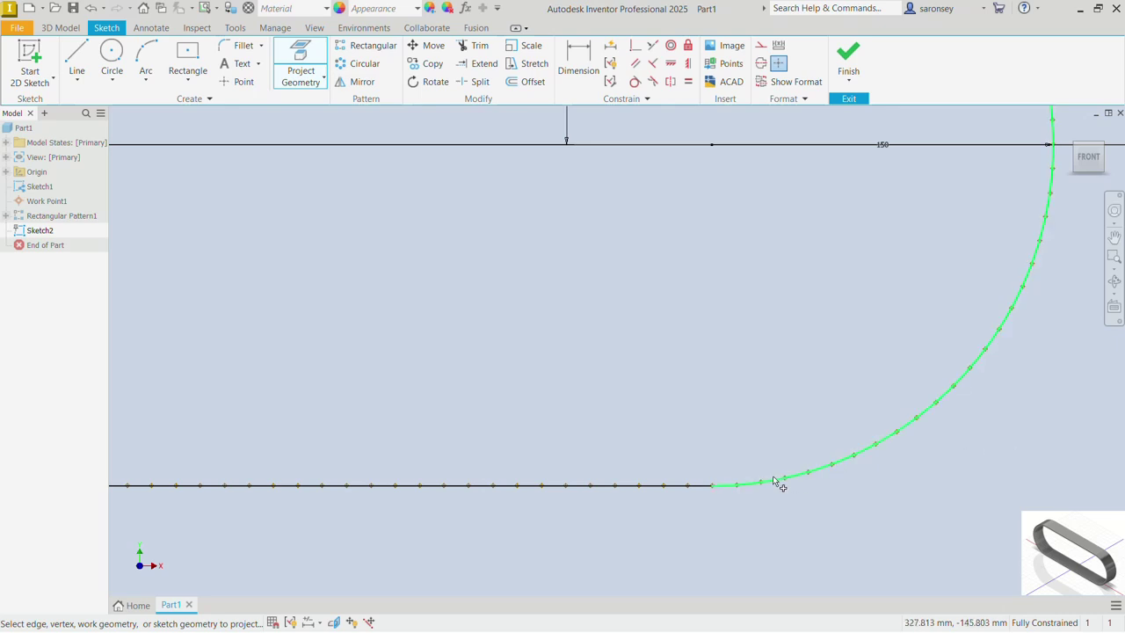
left_click(714, 486)
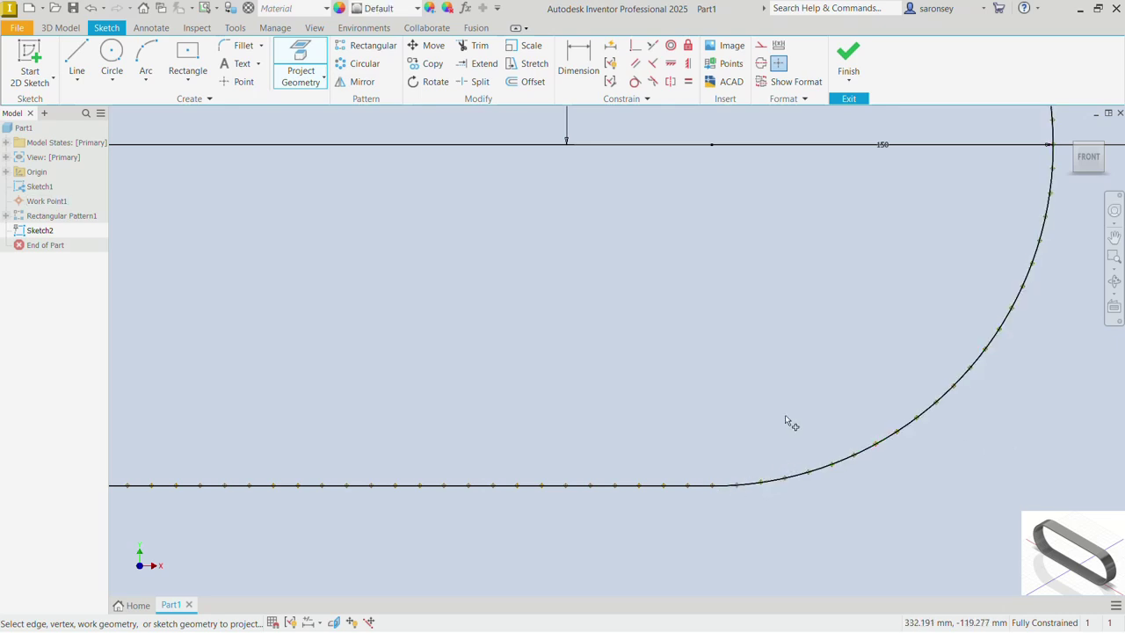
Draw a tall rectangle centred on the junction of the bottom line and corner arc
left_click(191, 51)
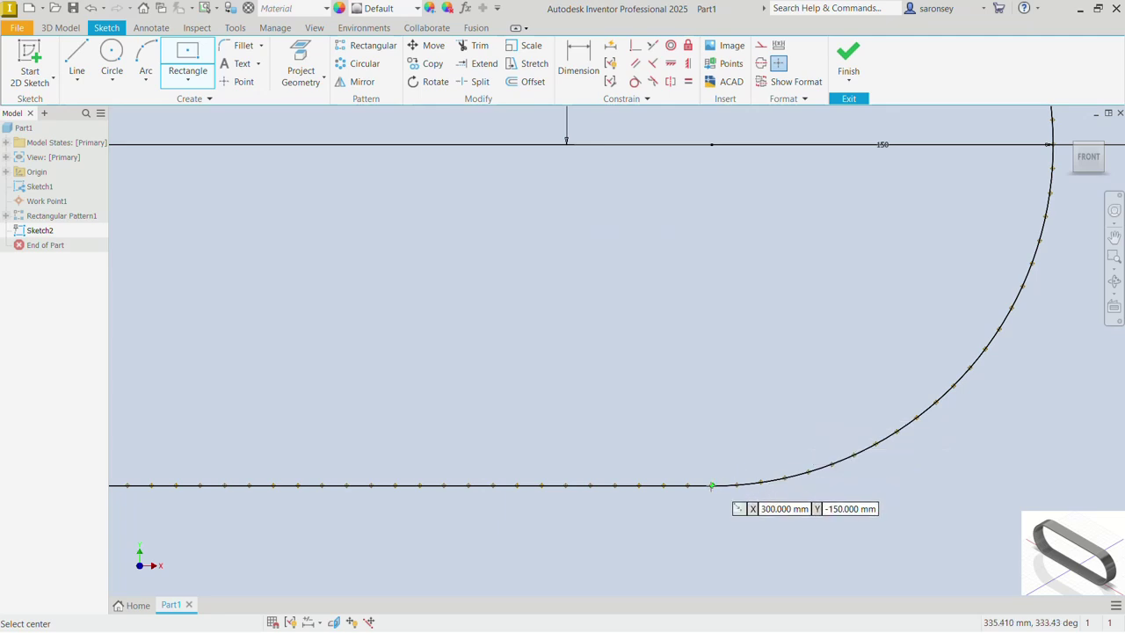
left_click(712, 485)
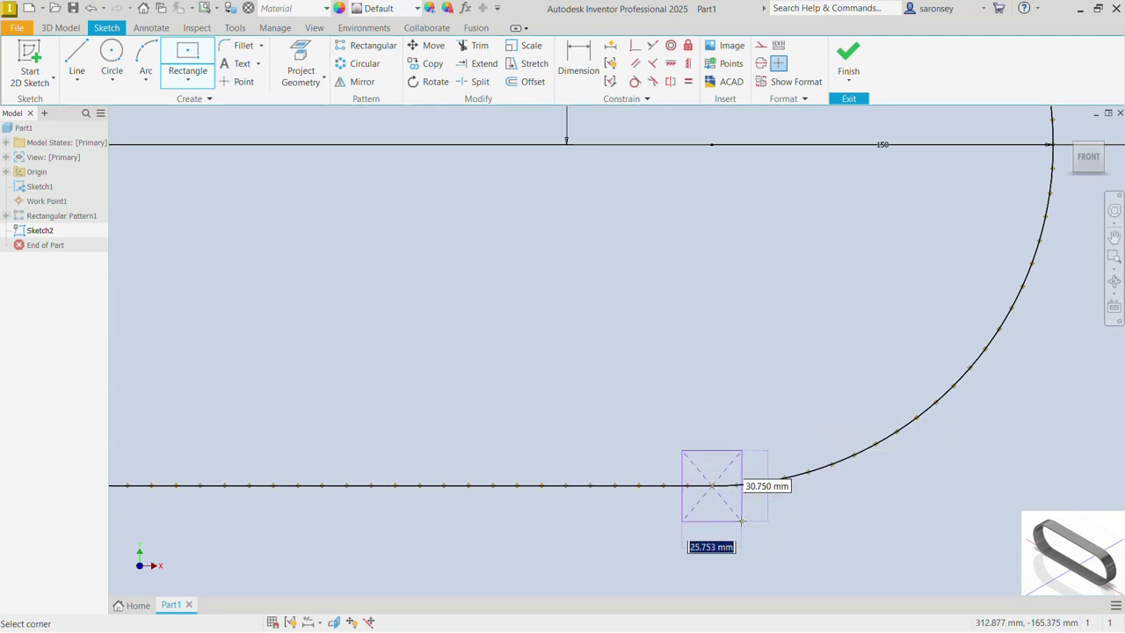
left_click(738, 545)
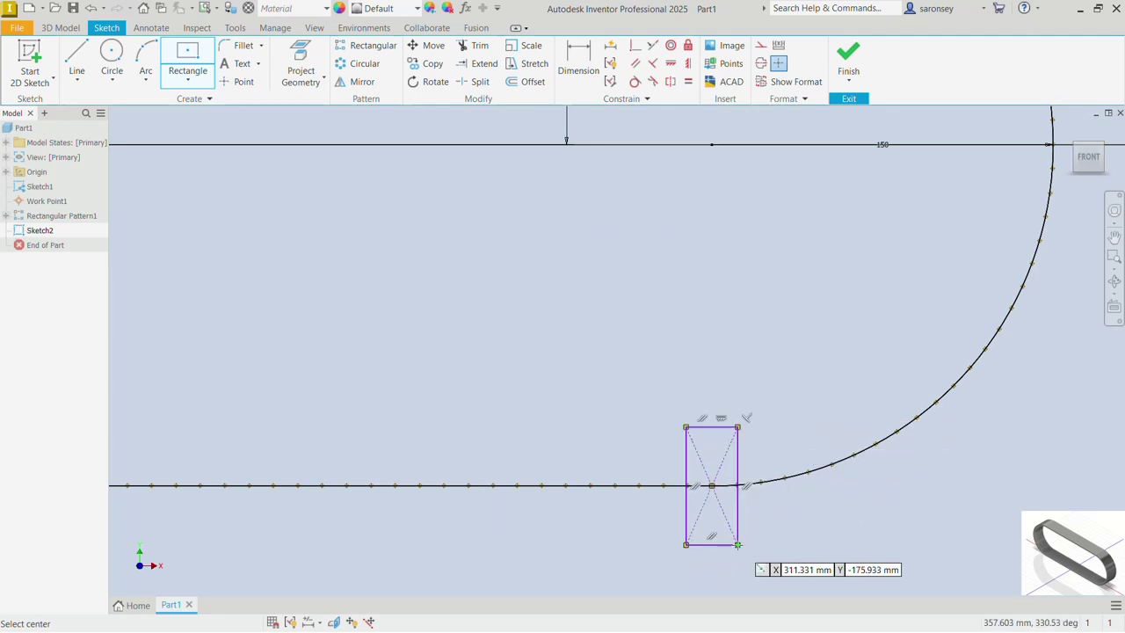
Dimension the rectangle's top edge to 10 mm and right edge to 20 mm
left_click(567, 51)
left_click(725, 427)
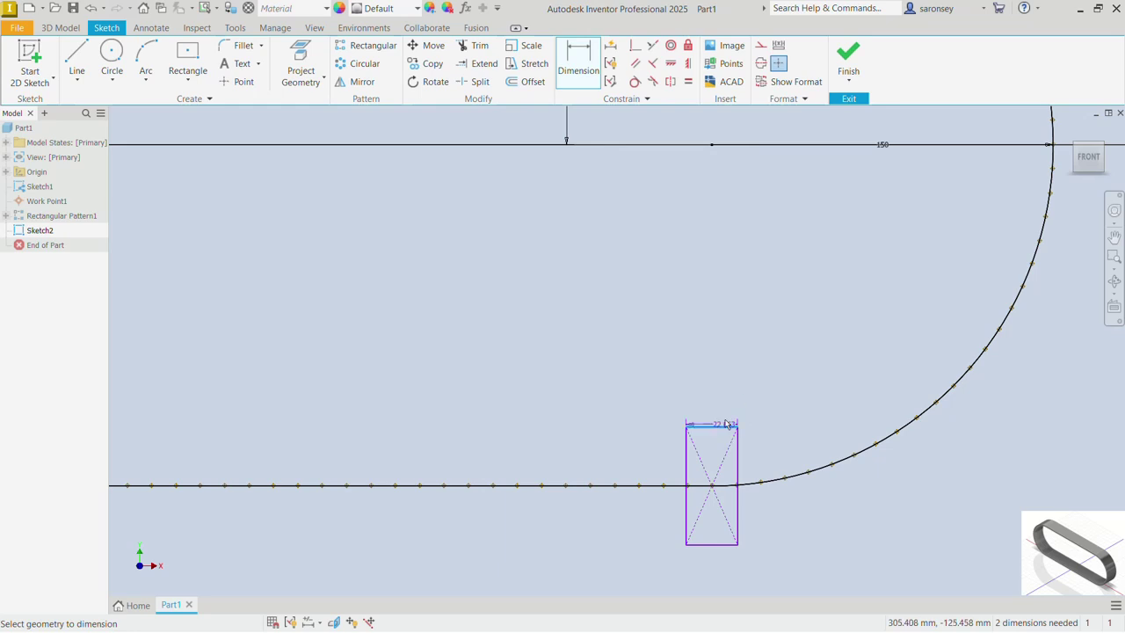
left_click(726, 418)
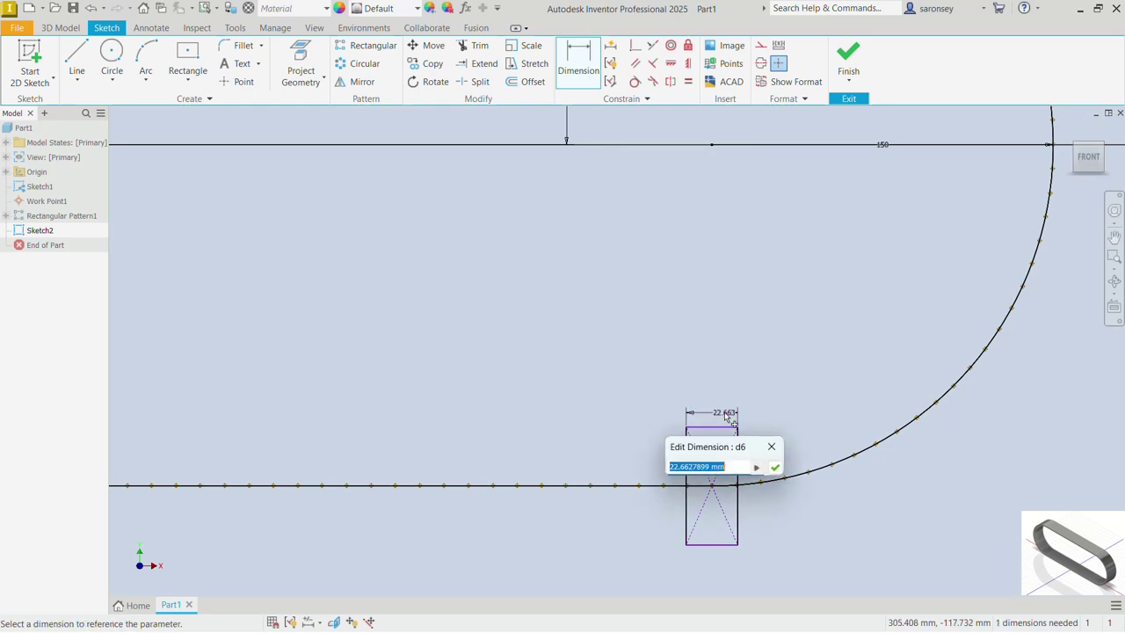
type("10")
key("Return")
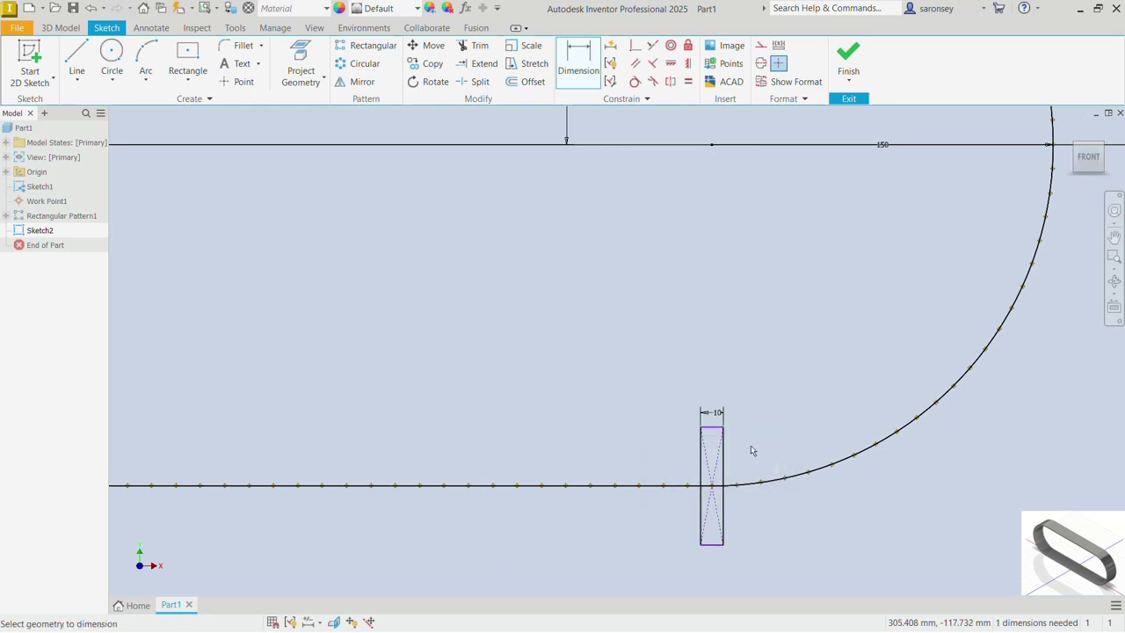
left_click(723, 466)
left_click(748, 473)
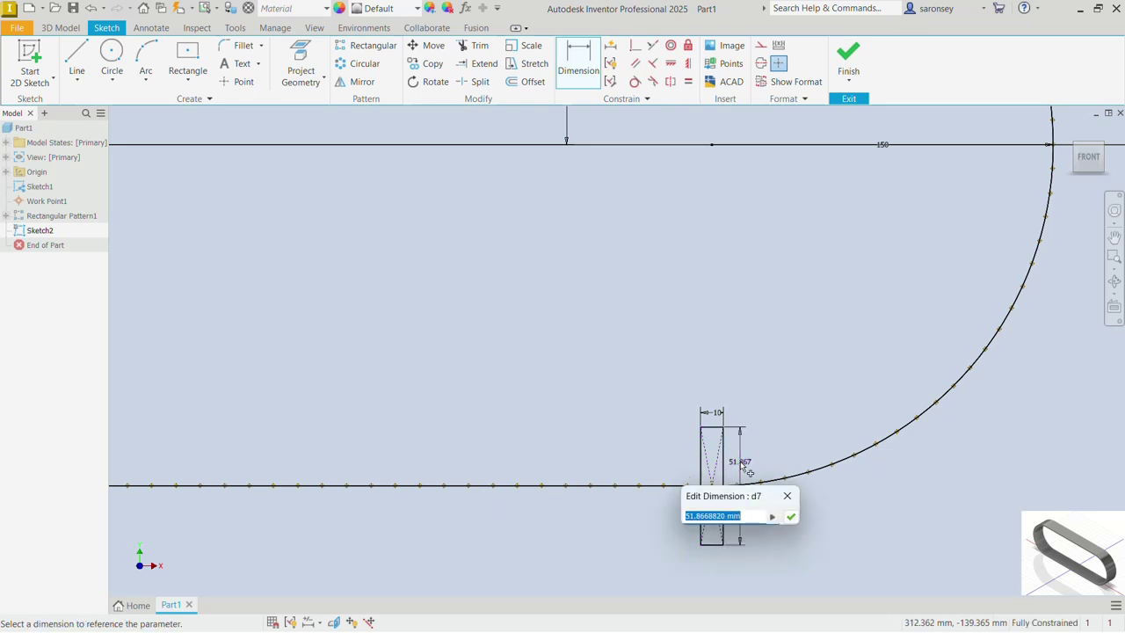
type("20")
key("Return")
Centre the rectangle in view and start a line at its left midpoint
scroll(717, 498, "up", 2)
scroll(718, 496, "up", 2)
mouse_move(718, 495)
middle_mouse_down()
mouse_move(683, 442)
mouse_move(691, 453)
middle_mouse_up()
scroll(691, 447, "up", 2)
left_click(76, 62)
left_click(580, 413)
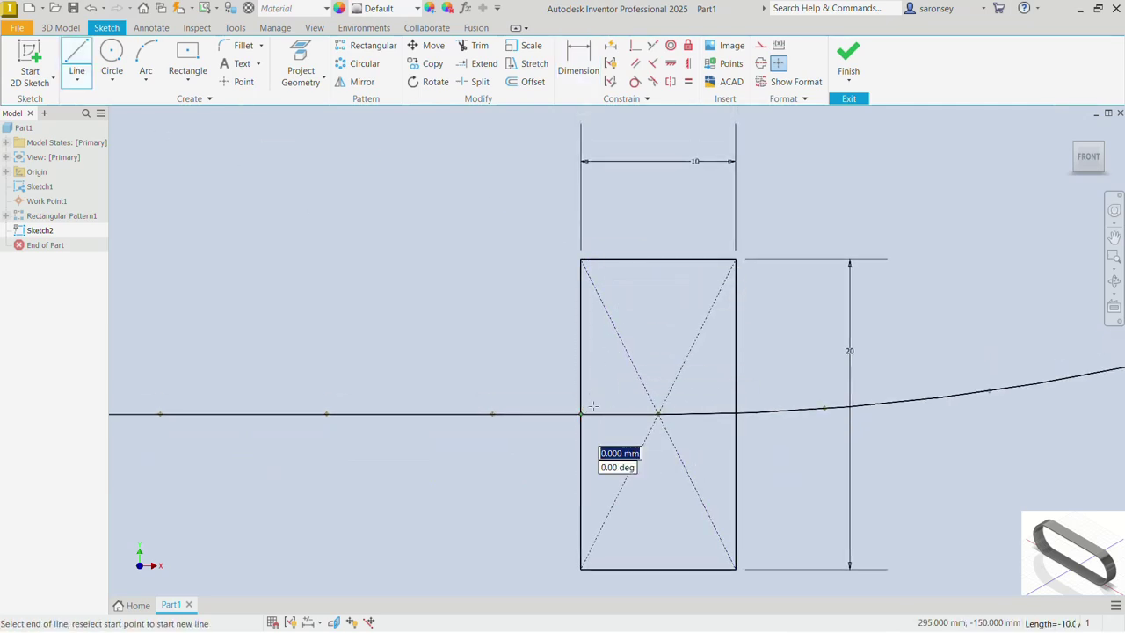
Draw the tooth's slanted sides from the left midpoint to the top edge, down to the right midpoint, and close it
left_click(628, 260)
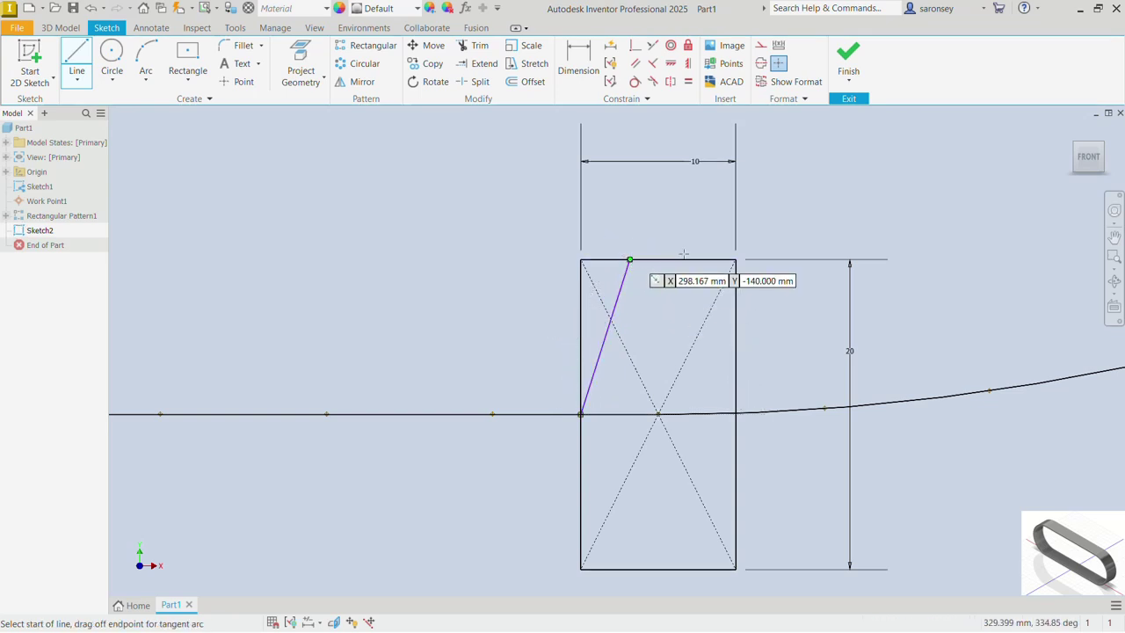
left_click(630, 259)
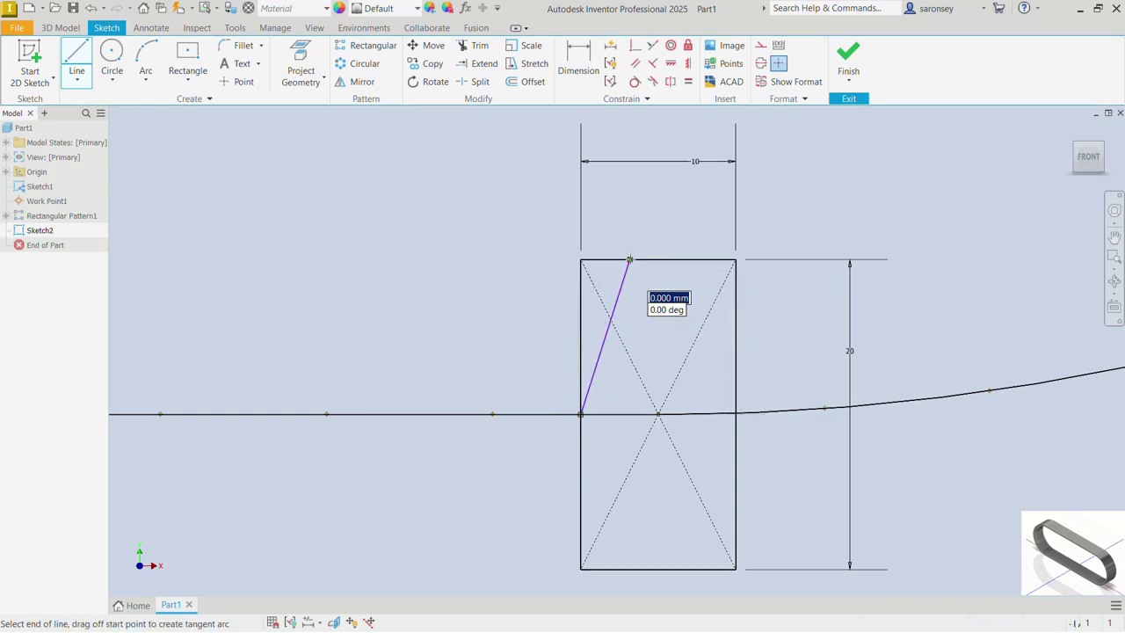
key("Escape")
left_click(690, 259)
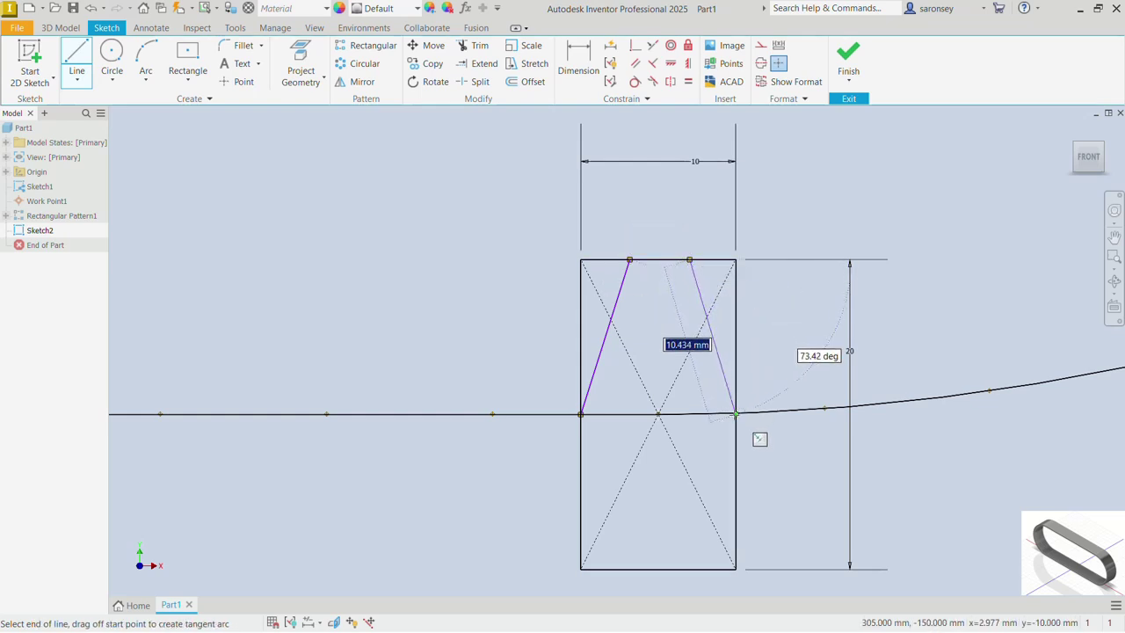
left_click(736, 414)
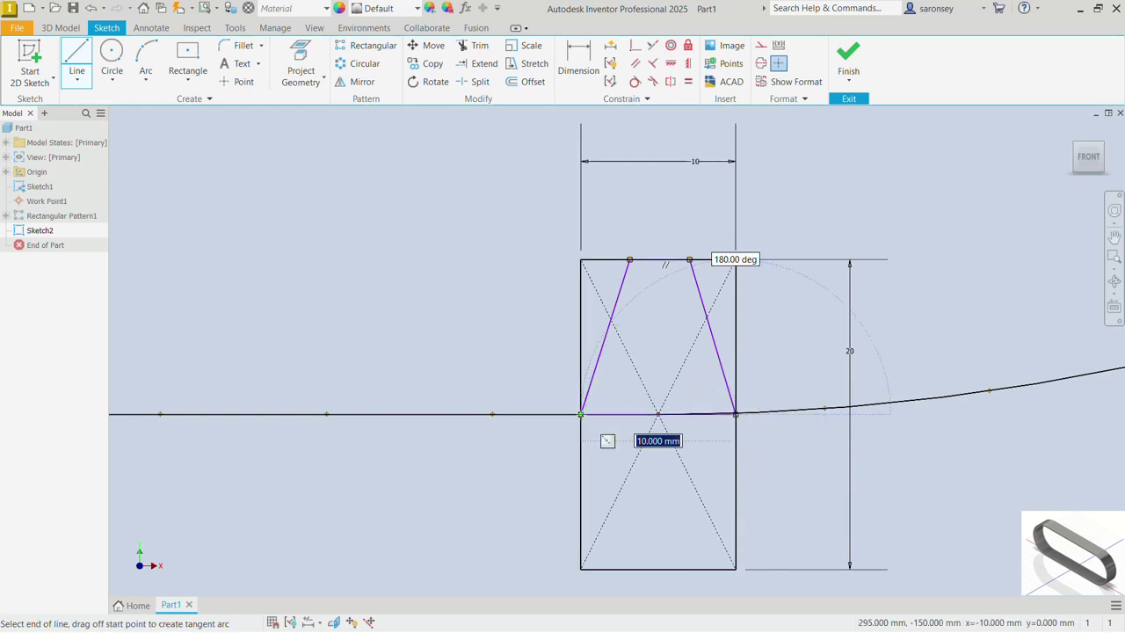
left_click(583, 416)
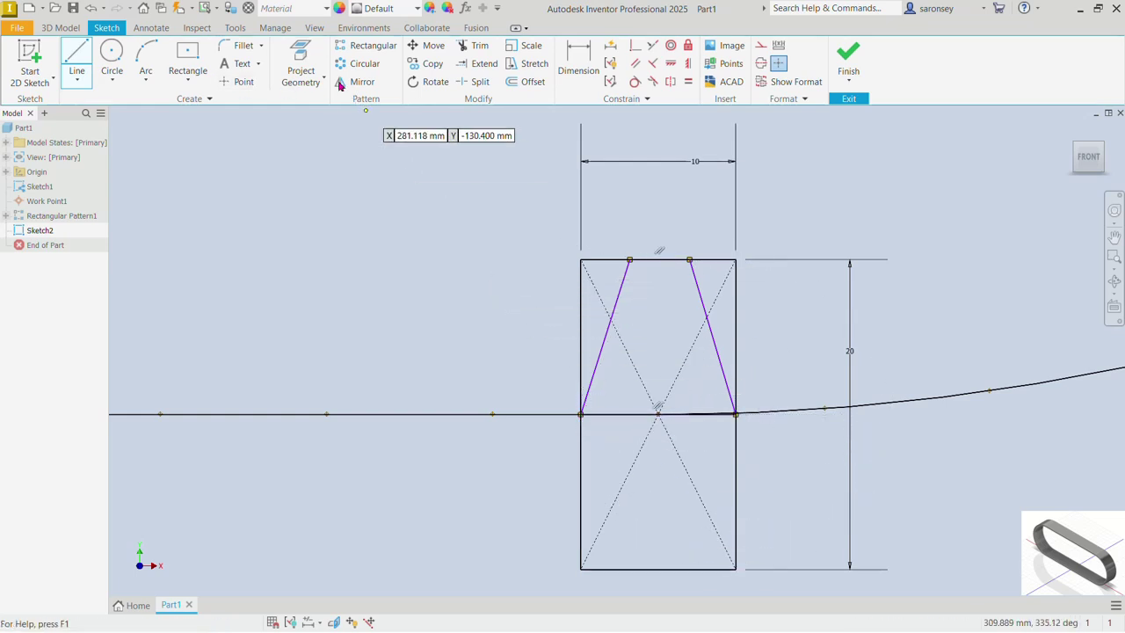
Set the left slanted tooth side at 20° to the rectangle's left edge
left_click(578, 63)
left_click(615, 305)
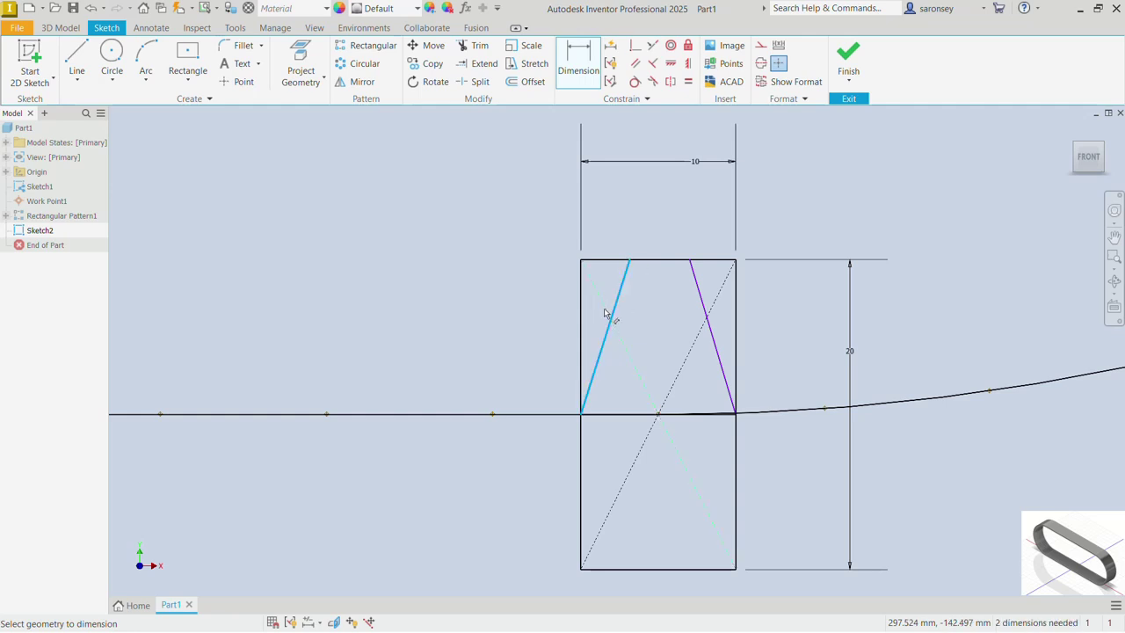
left_click(581, 325)
left_click(590, 326)
type("20")
key("Return")
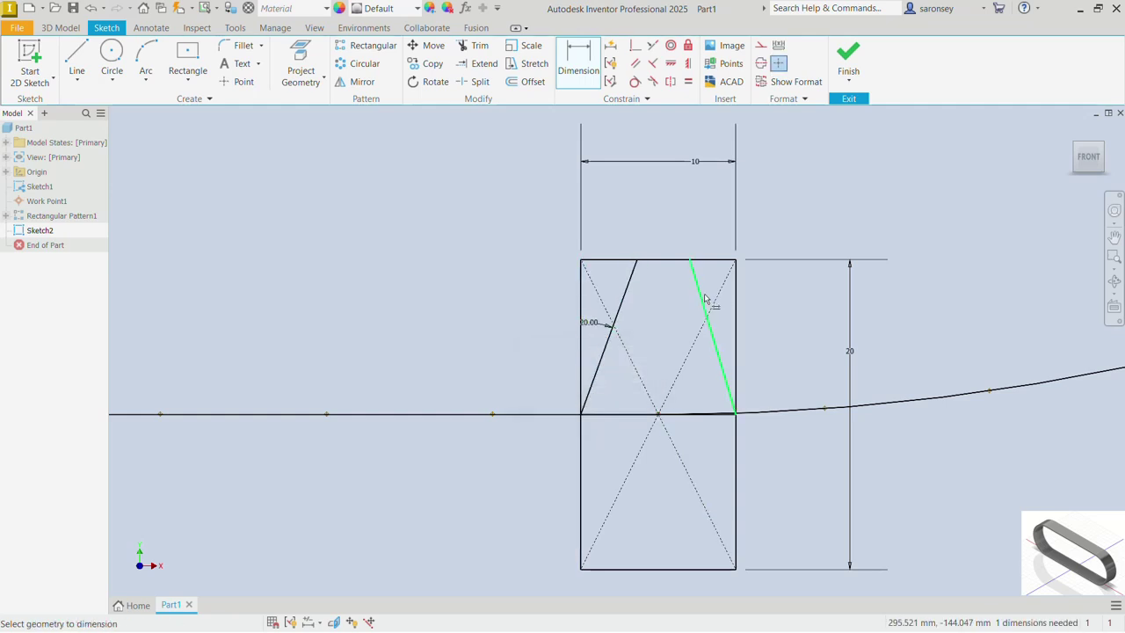
Set the right slanted side at 20° as well and finish Sketch2
left_click(708, 304)
left_click(734, 322)
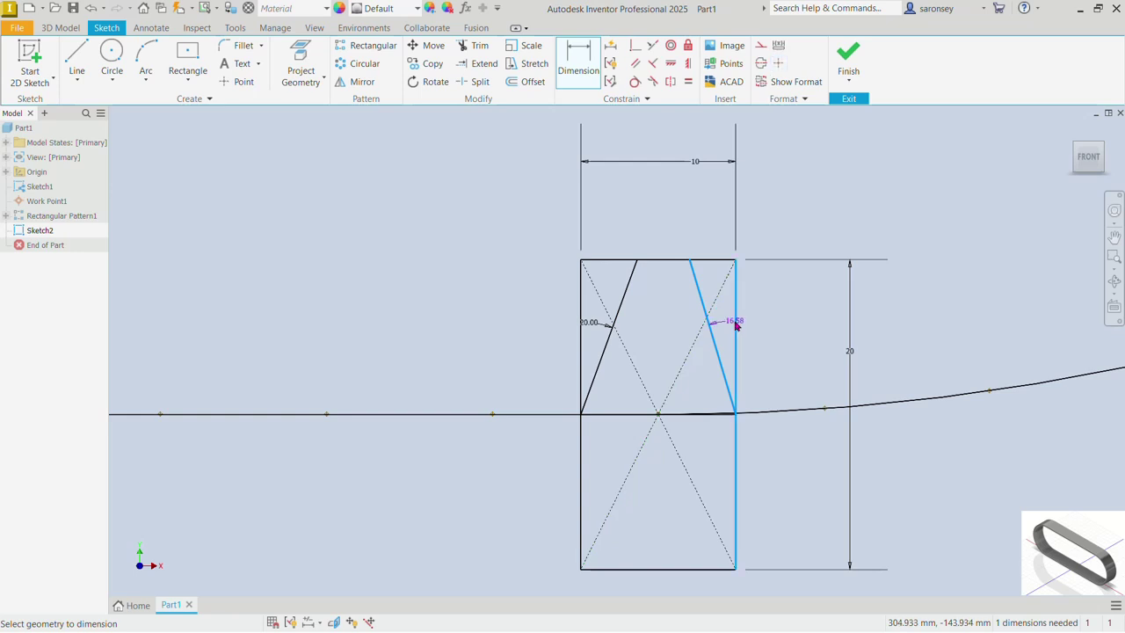
left_click(741, 332)
type("20")
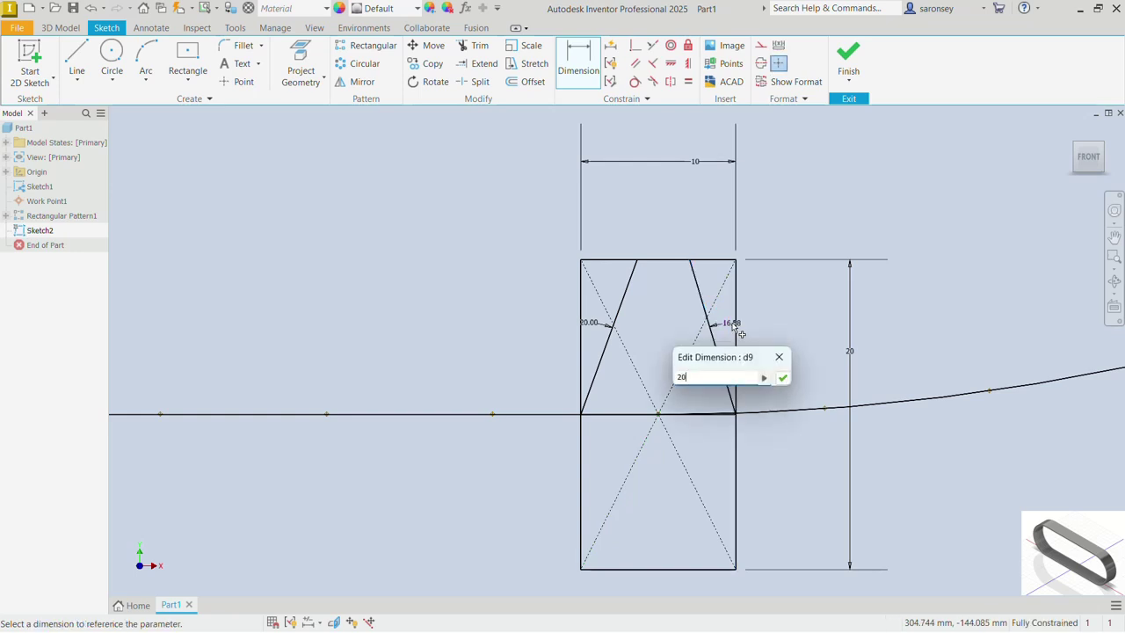
key("Return")
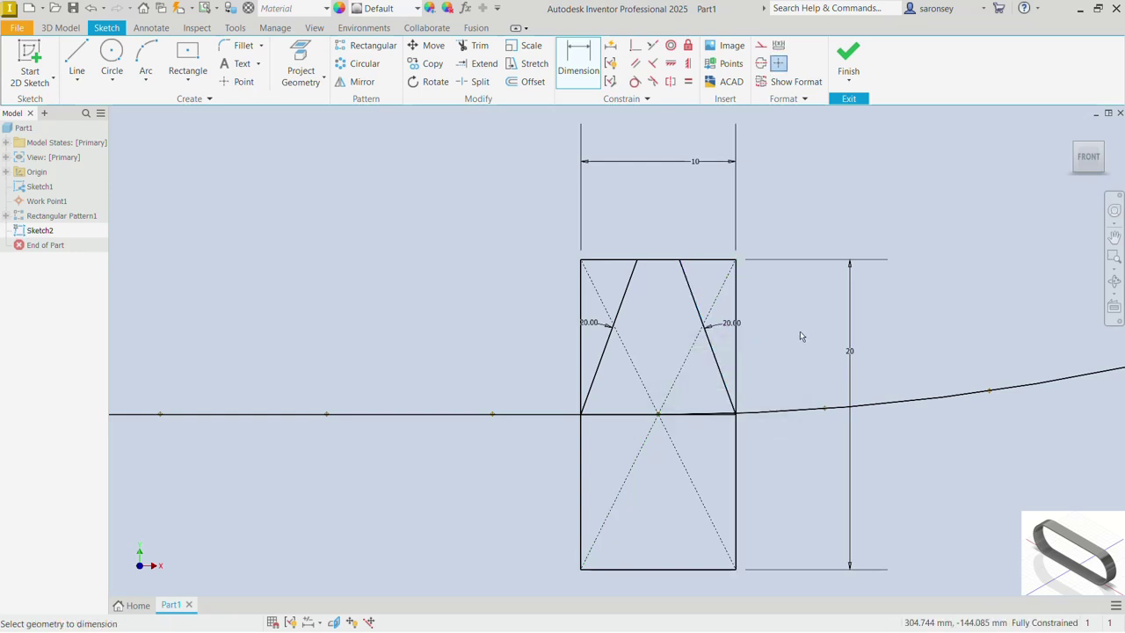
left_click(849, 60)
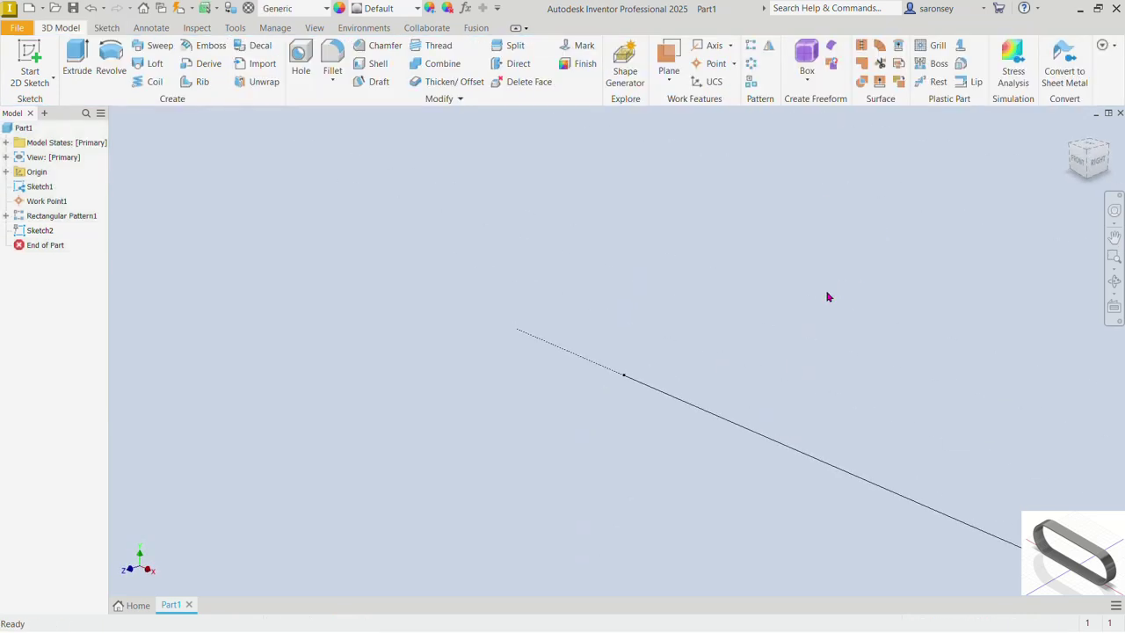
Extrude the trapezoid tooth profile 100 mm symmetrically to create Extrusion1
scroll(808, 550, "up", 5)
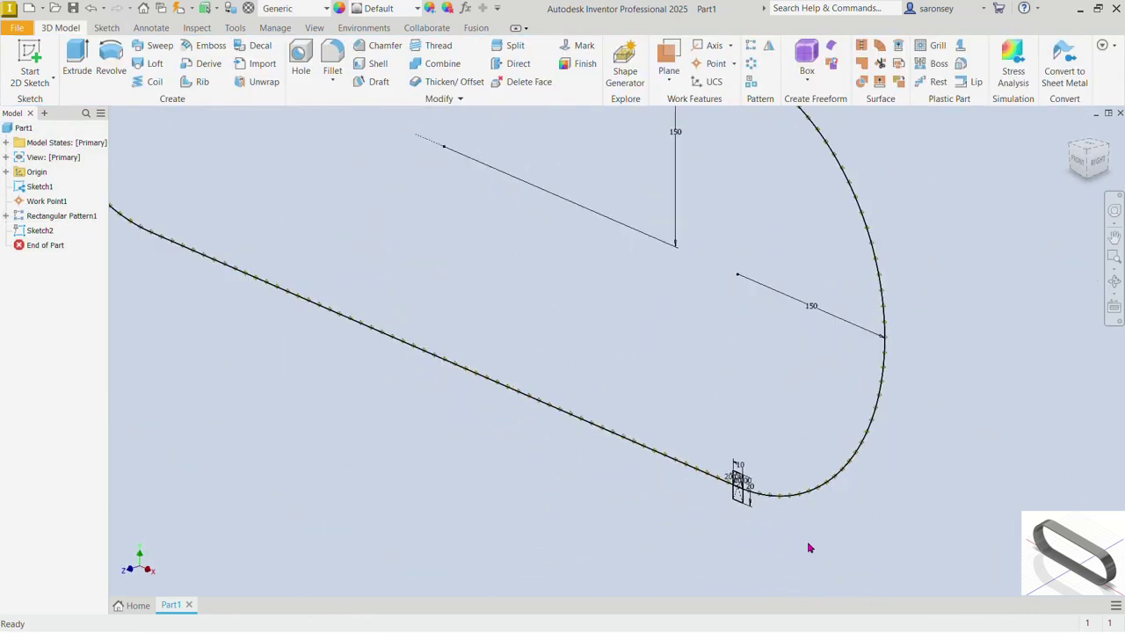
left_click(72, 67)
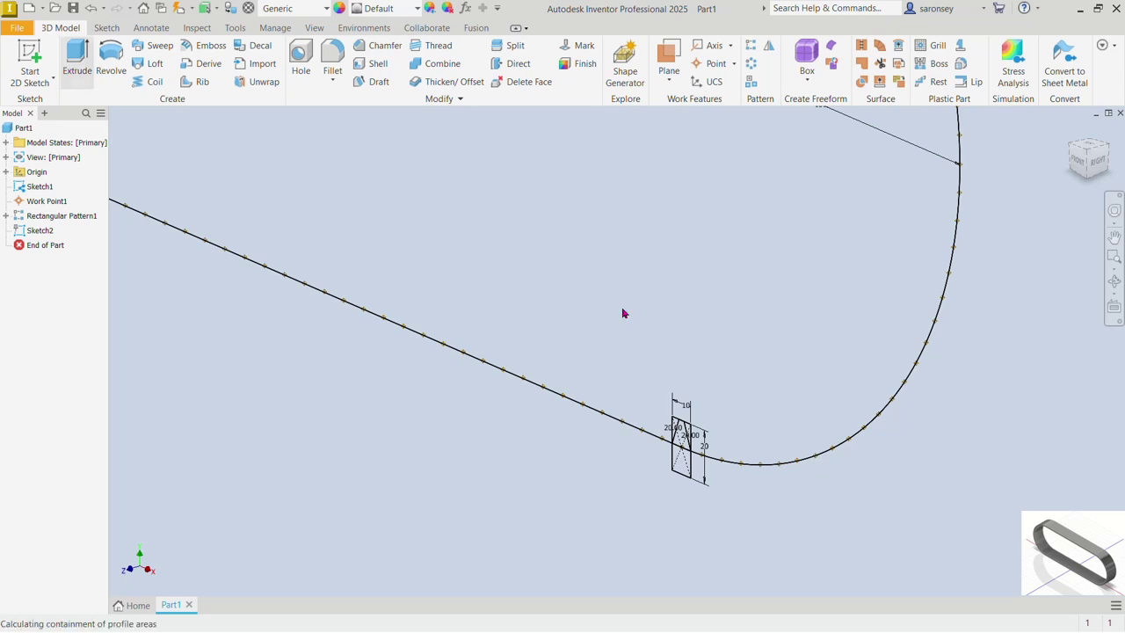
scroll(694, 438, "up", 5)
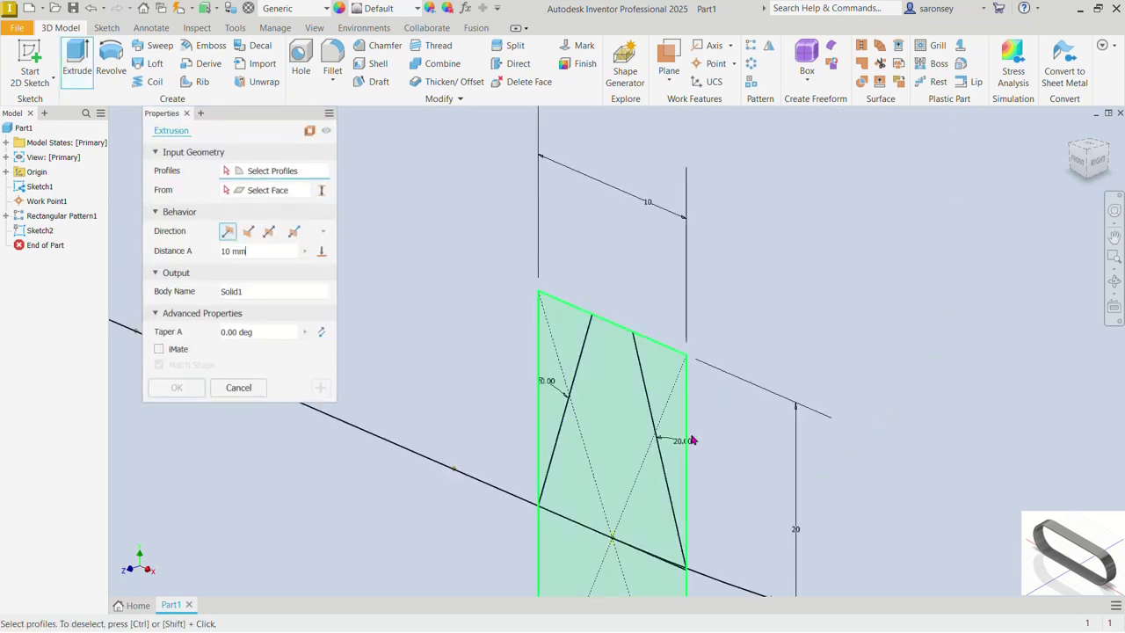
left_click(642, 384)
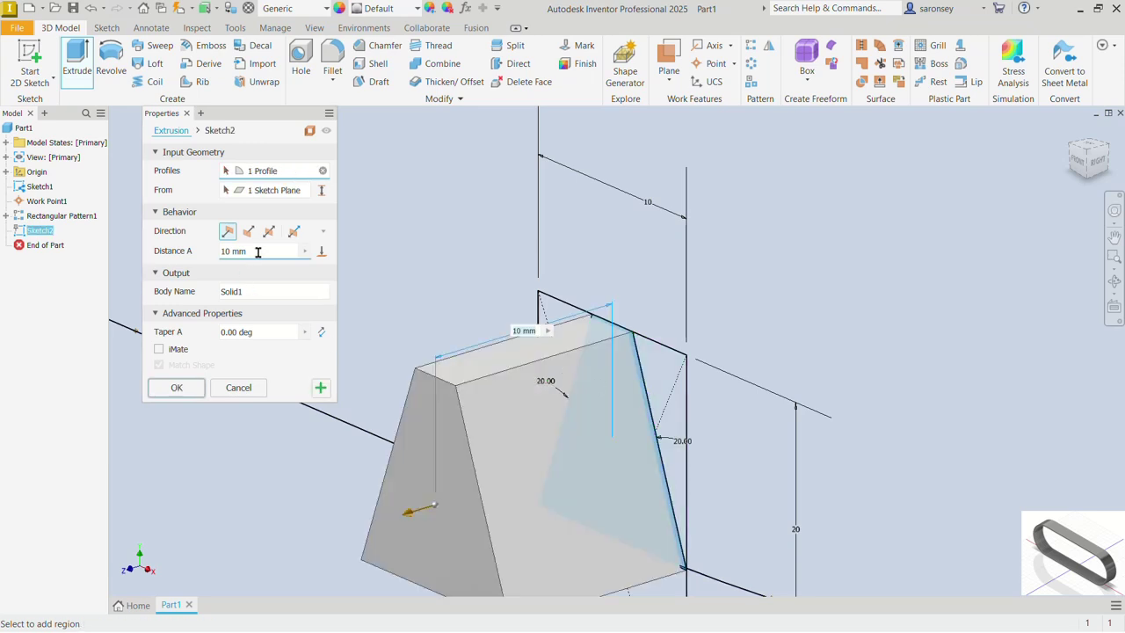
type("100")
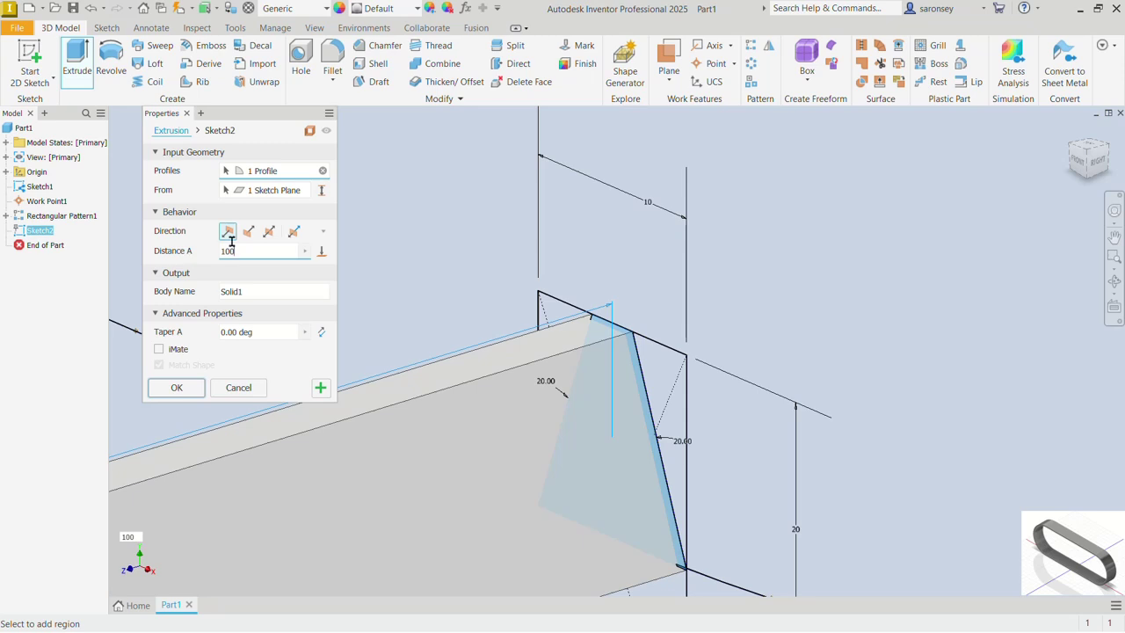
left_click(268, 232)
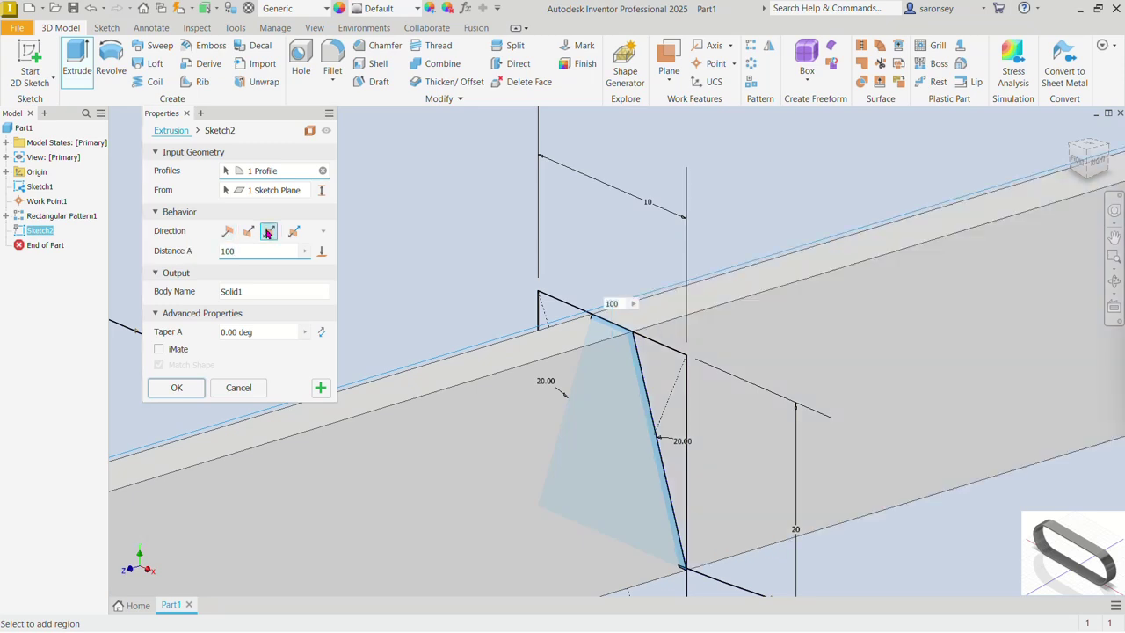
scroll(249, 419, "down", 5)
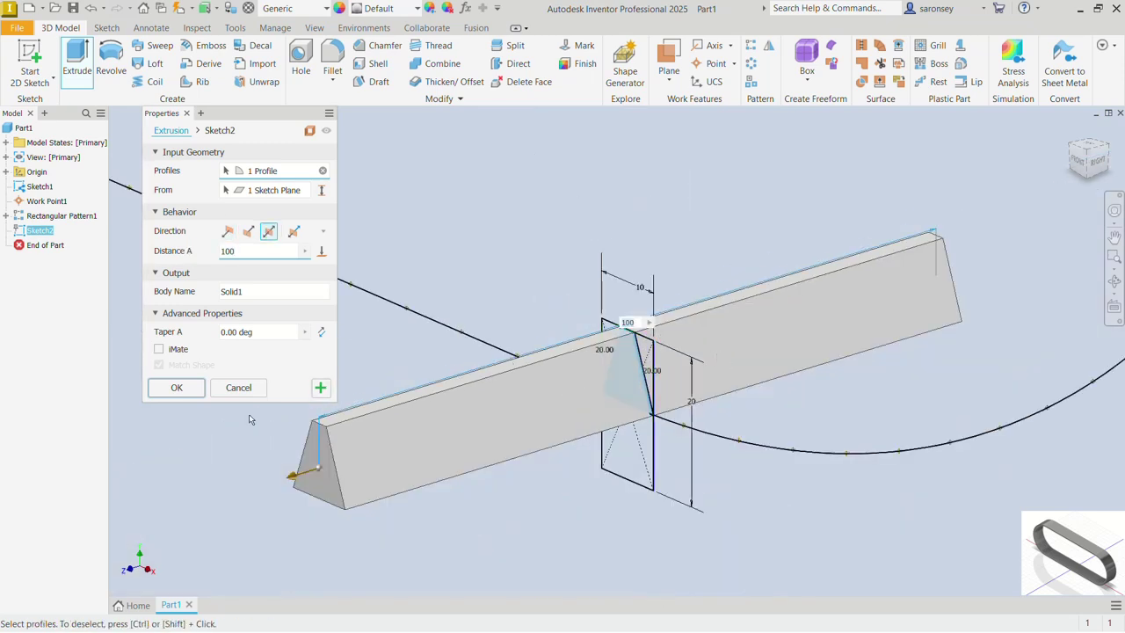
left_click(178, 389)
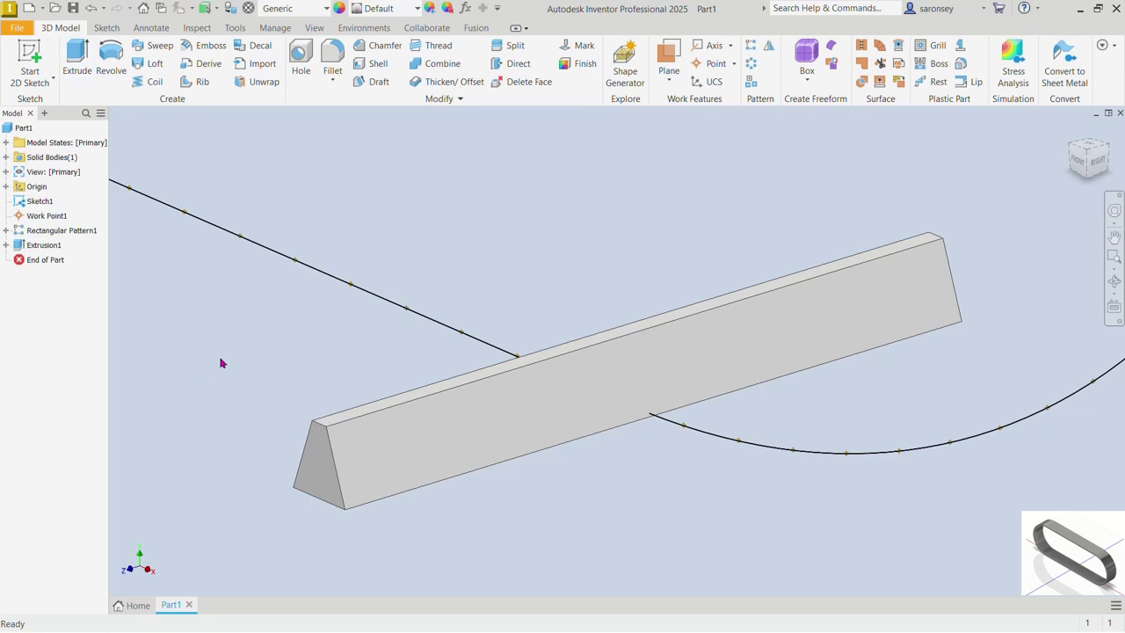
Fillet both top edges of the tooth bar at 2 mm radius
left_click(332, 64)
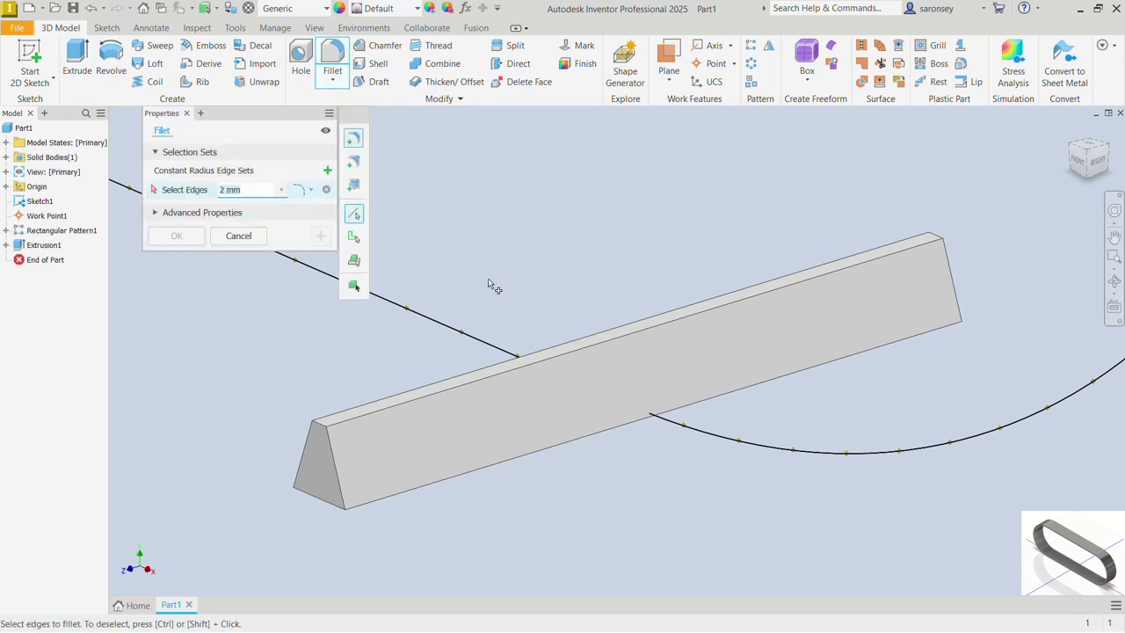
left_click(591, 339)
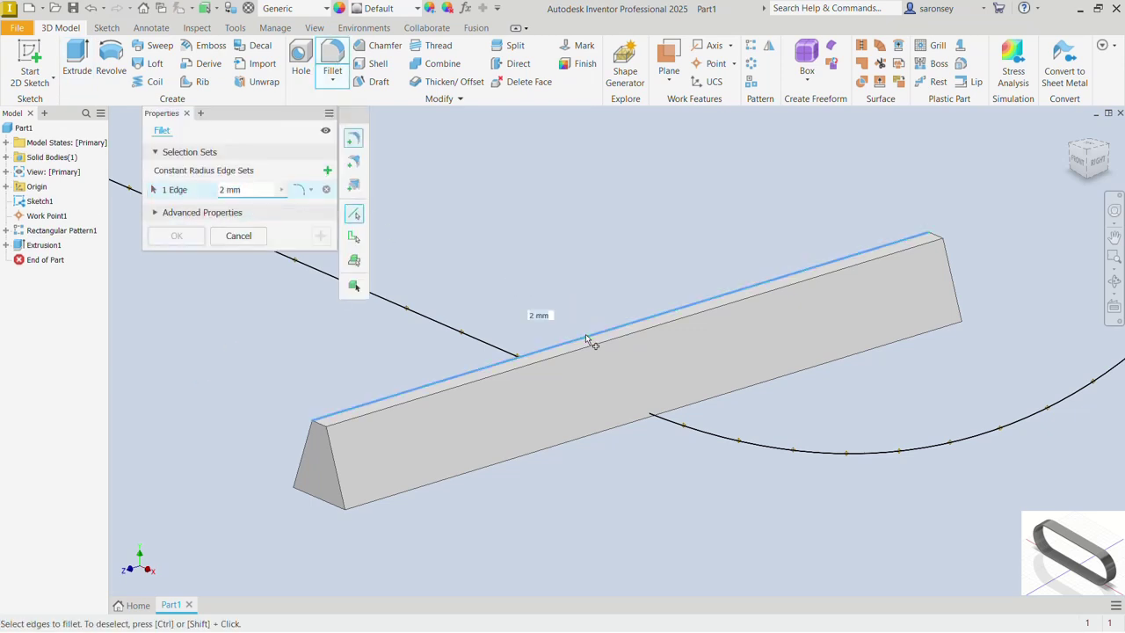
left_click(594, 342)
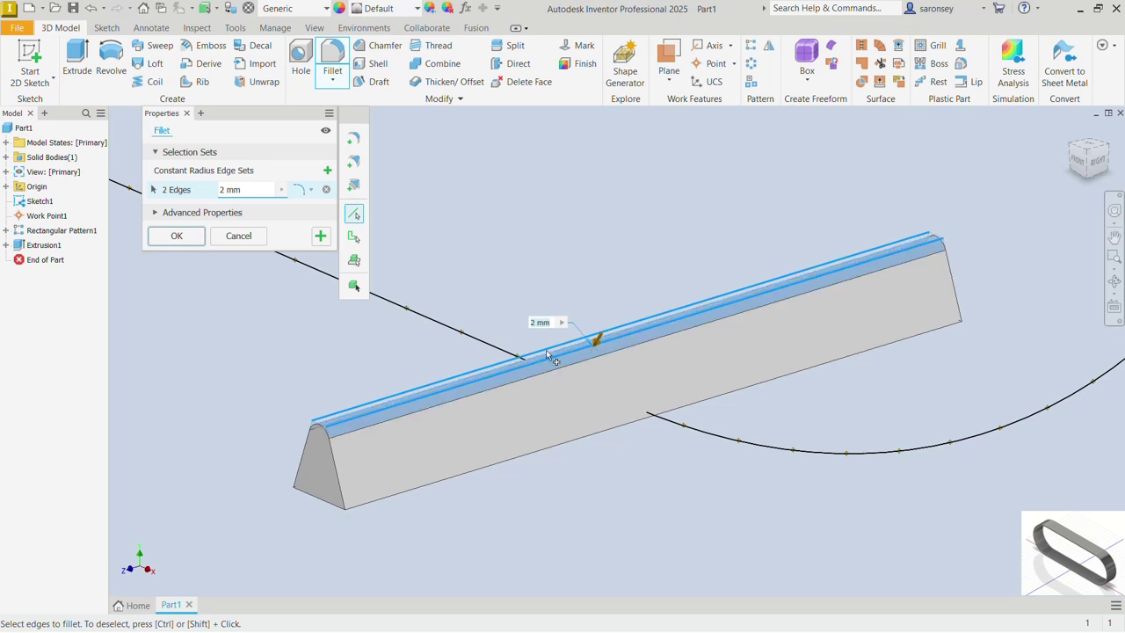
left_click(176, 235)
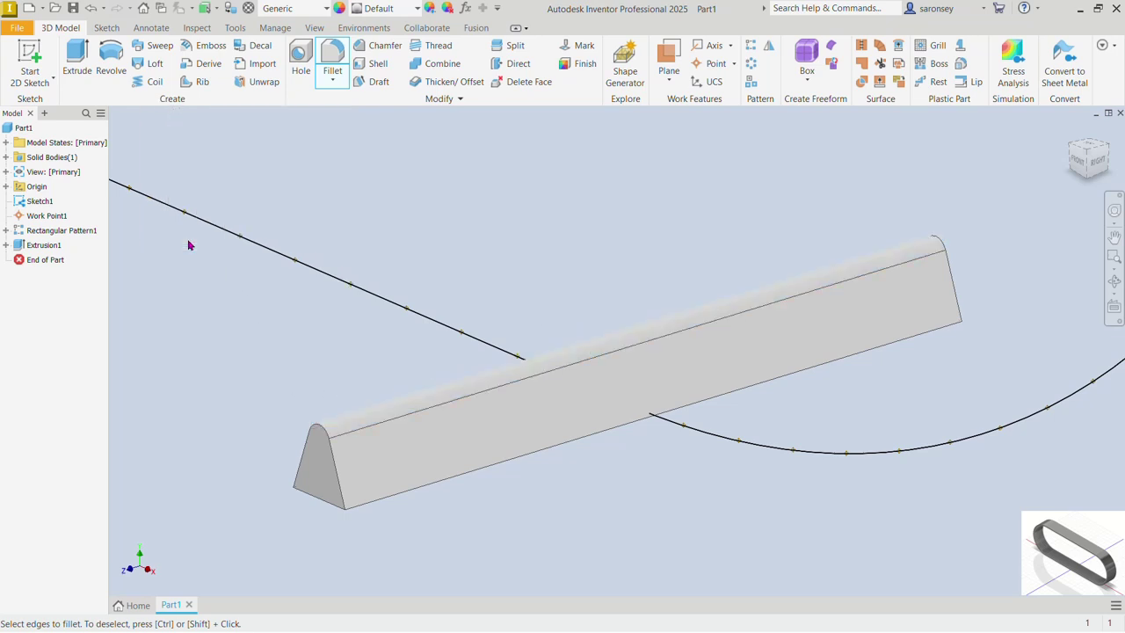
scroll(741, 311, "down", 5)
left_click(1068, 138)
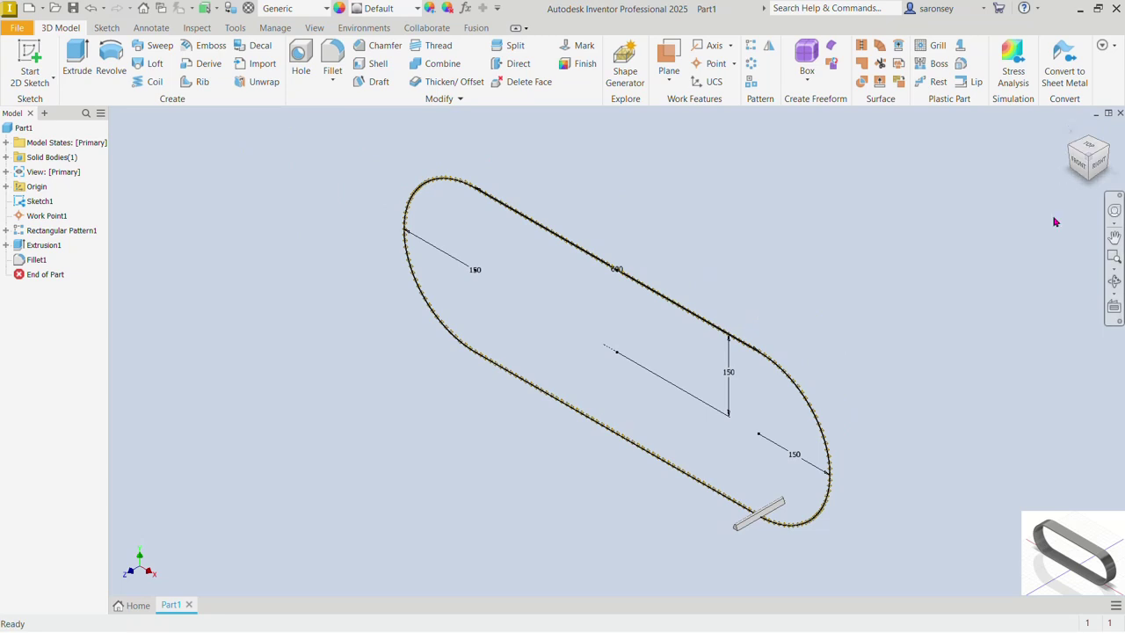
scroll(760, 528, "up", 3)
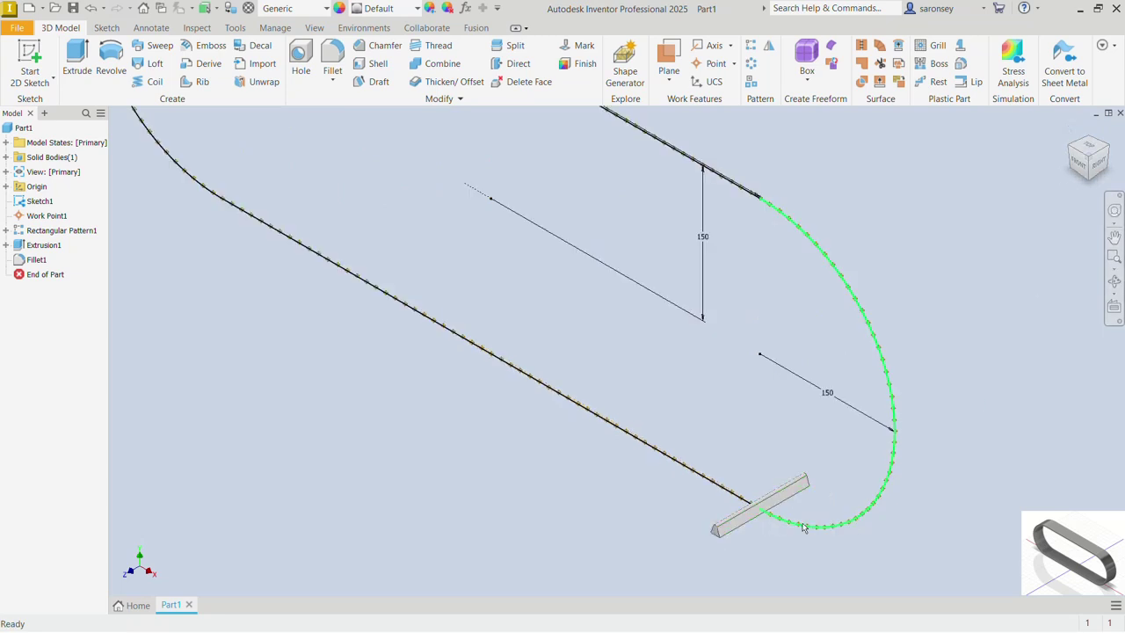
Pattern Extrusion1 and Fillet1 along the belt path with 200 occurrences
left_click(752, 46)
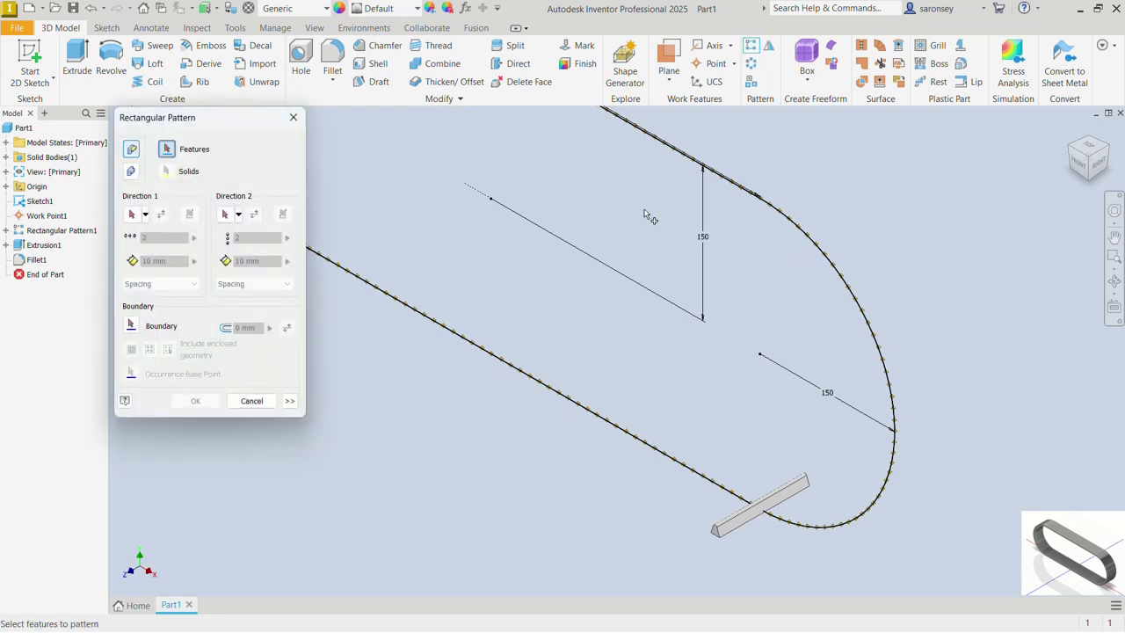
left_click(36, 249)
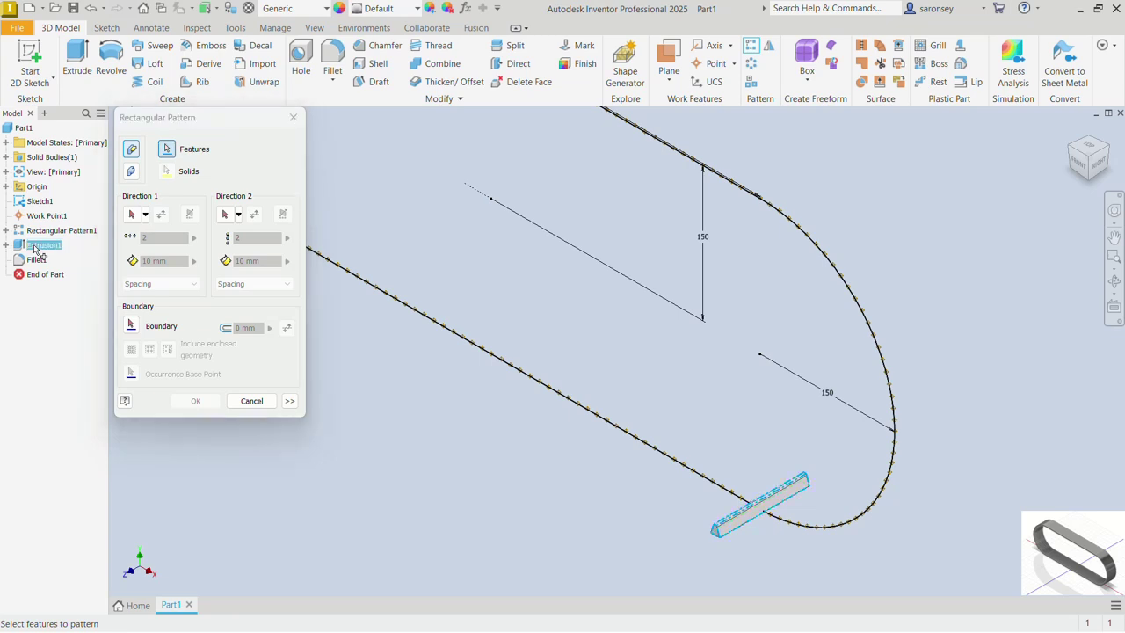
left_click(36, 260)
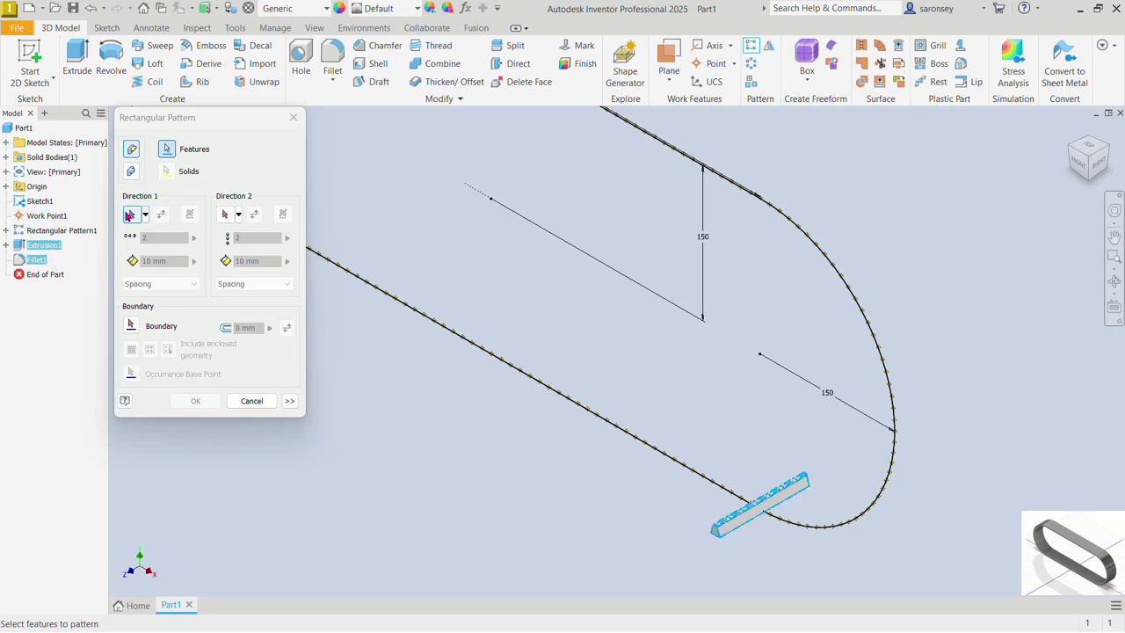
left_click(130, 214)
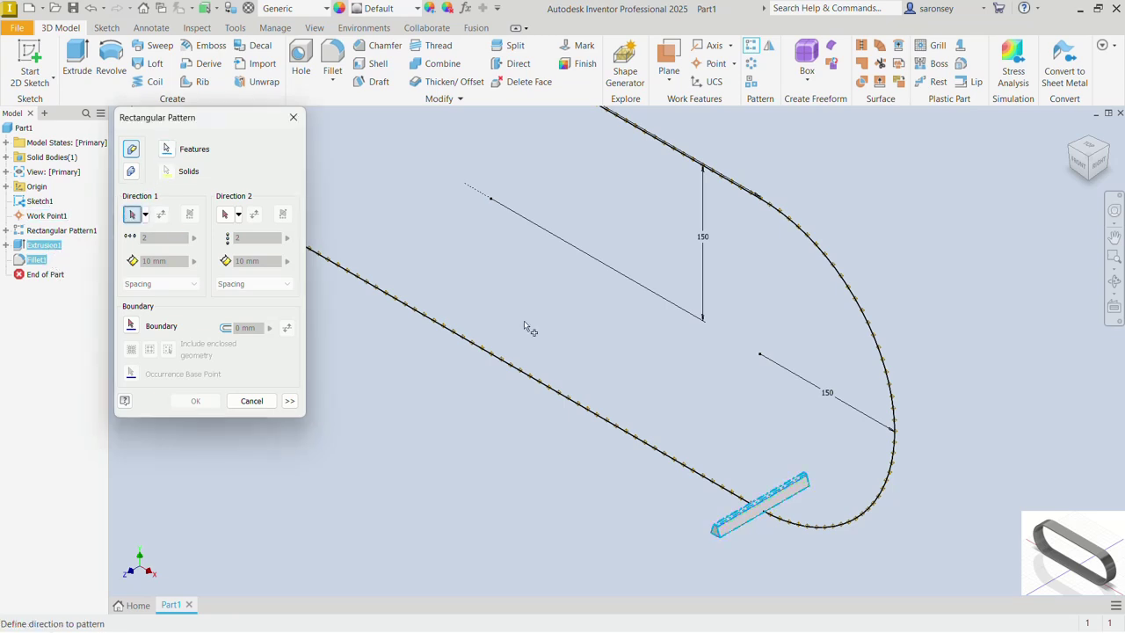
left_click(669, 461)
left_click(140, 241)
type("200")
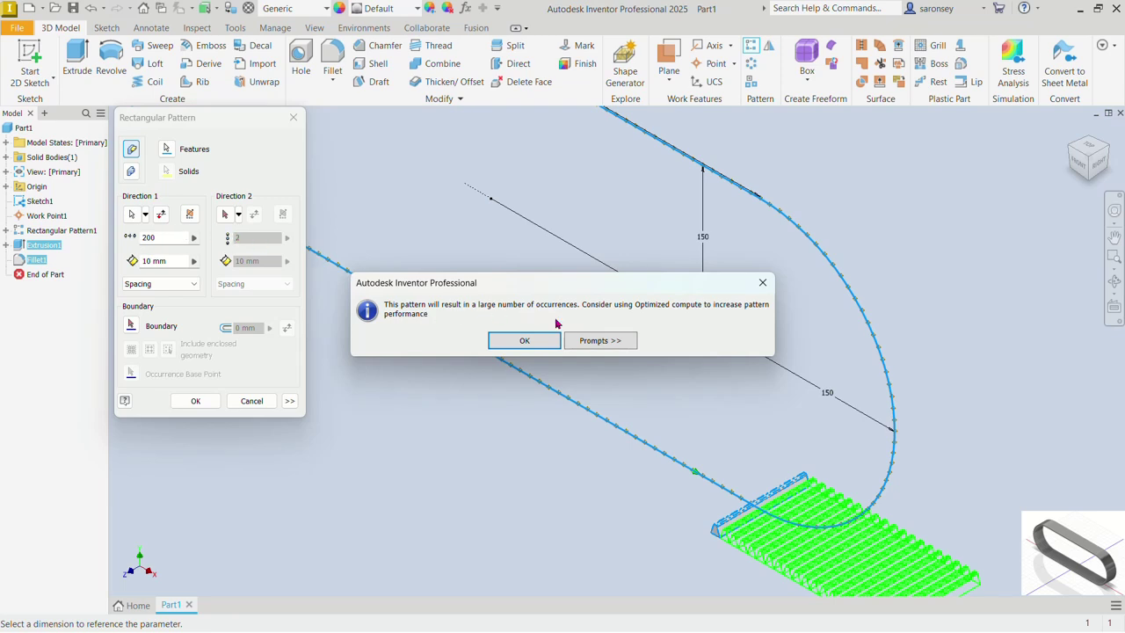
Switch the tooth pattern spacing to Curve Length and set its start point at the tooth
left_click(524, 341)
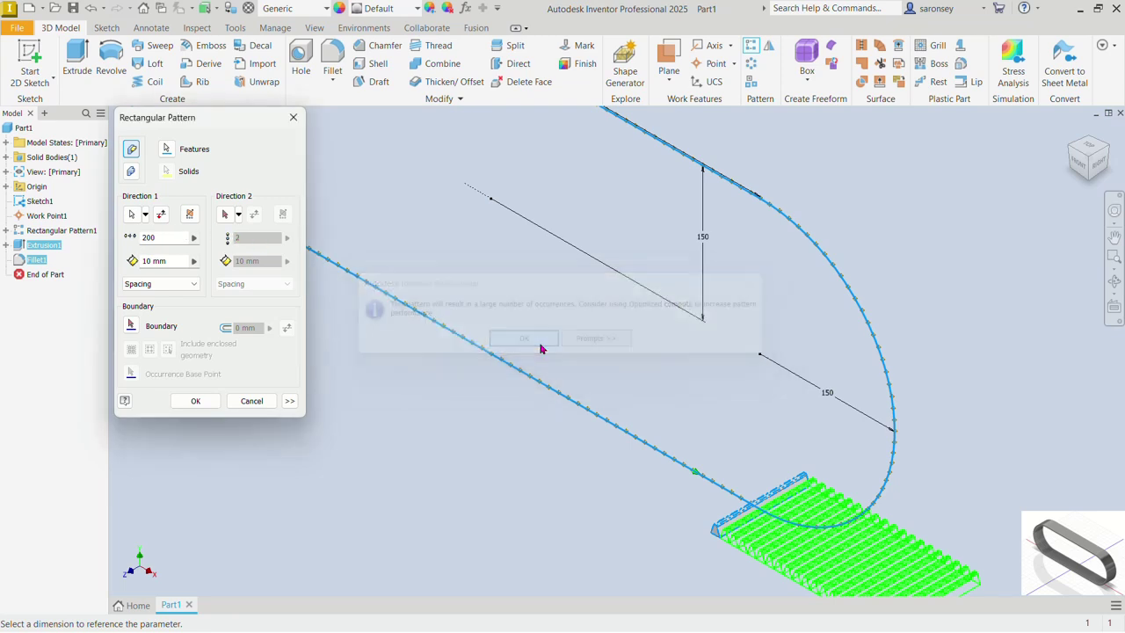
left_click(195, 285)
left_click(177, 314)
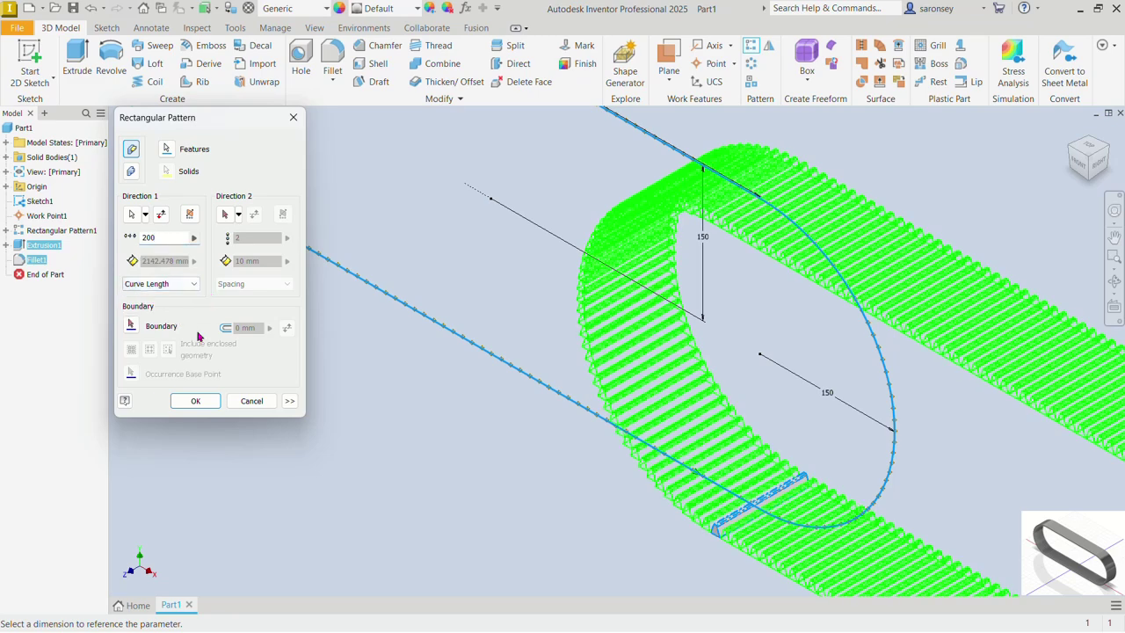
left_click(289, 401)
scroll(506, 407, "up", 4)
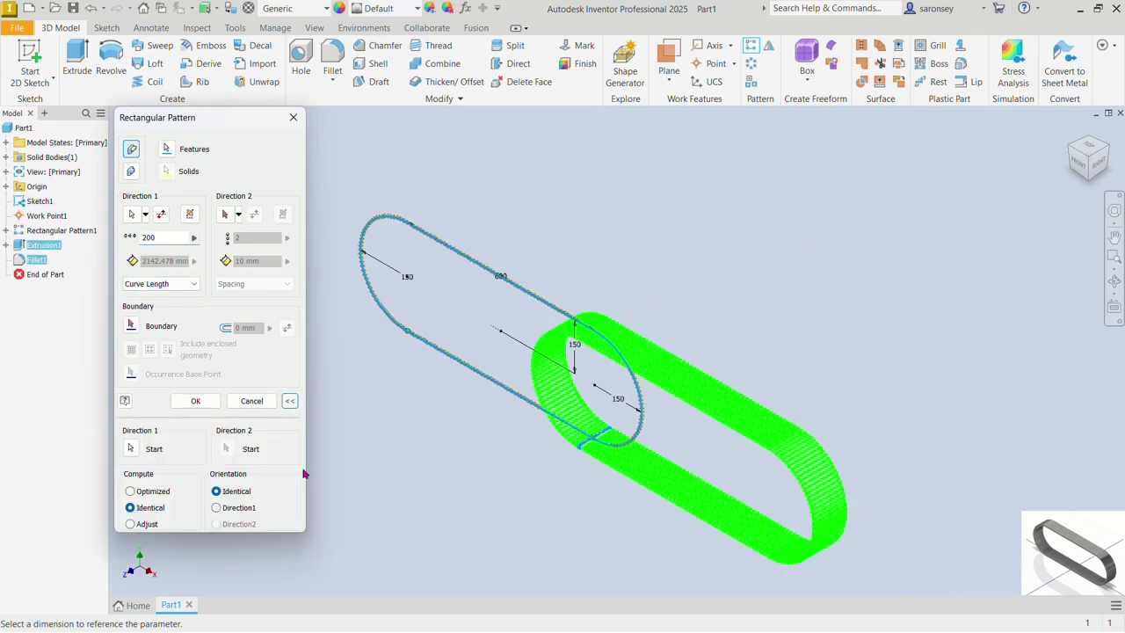
left_click(132, 449)
scroll(606, 442, "down", 5)
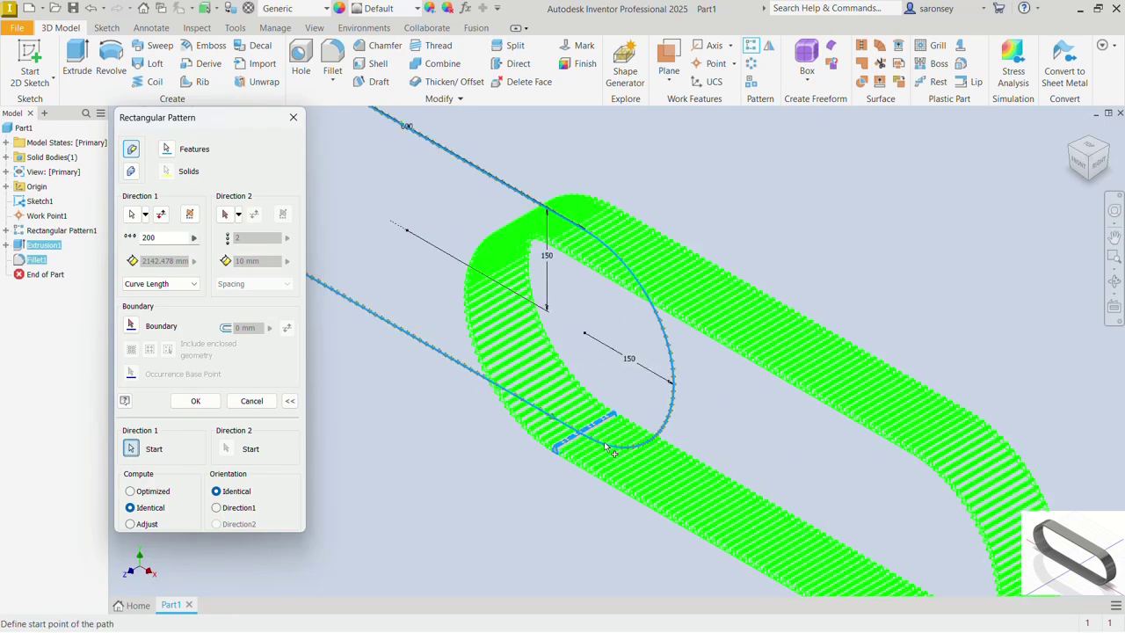
scroll(624, 459, "down", 3)
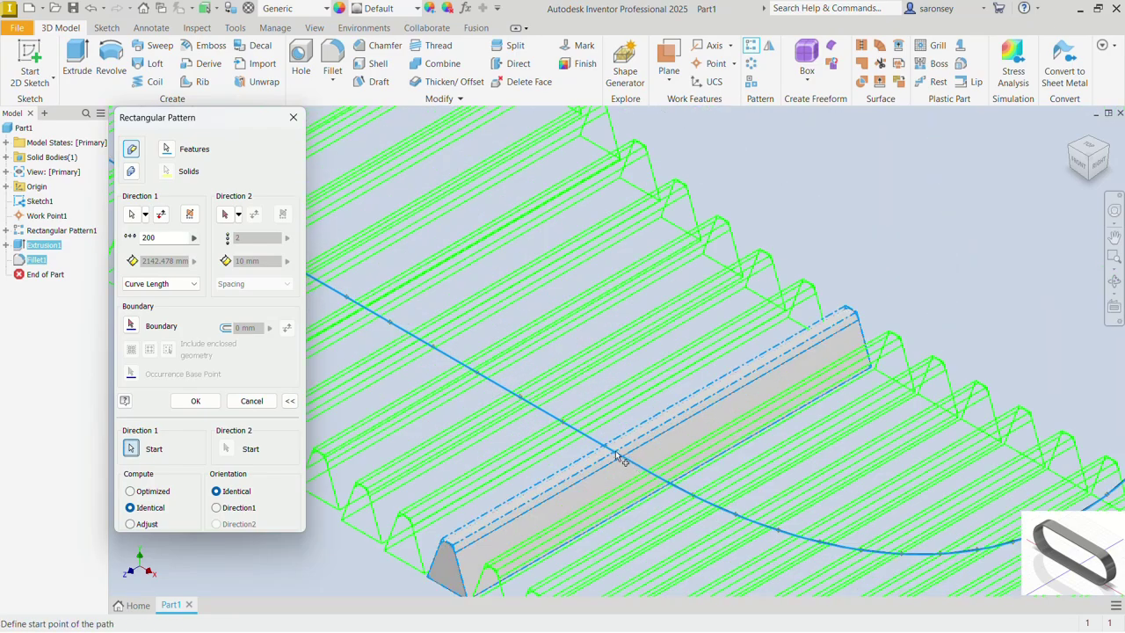
left_click(606, 450)
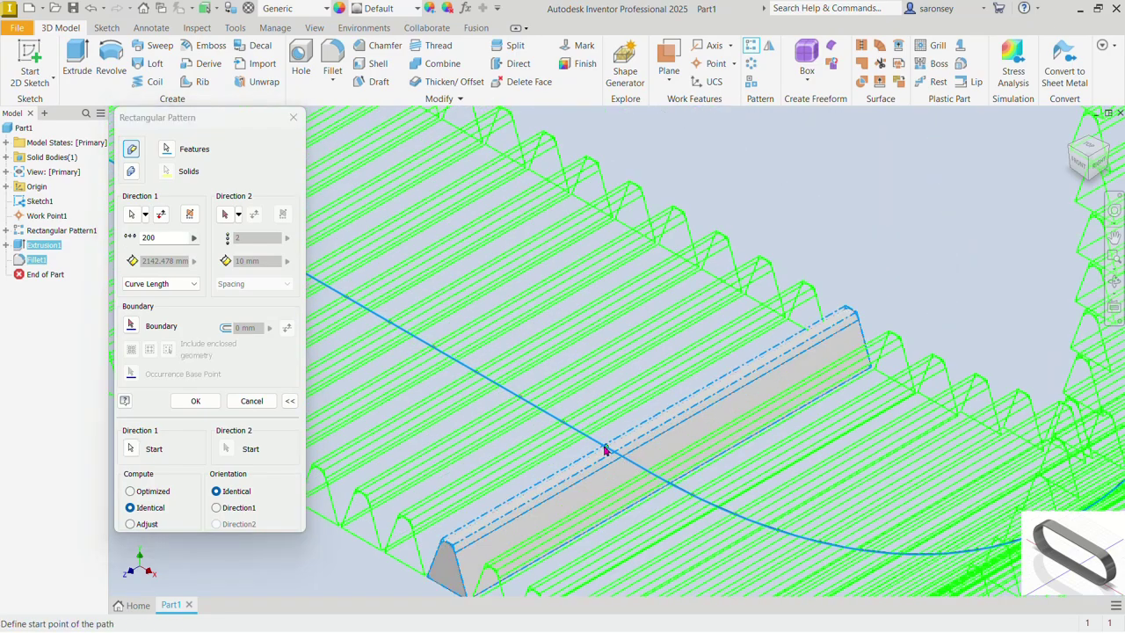
scroll(605, 451, "up", 10)
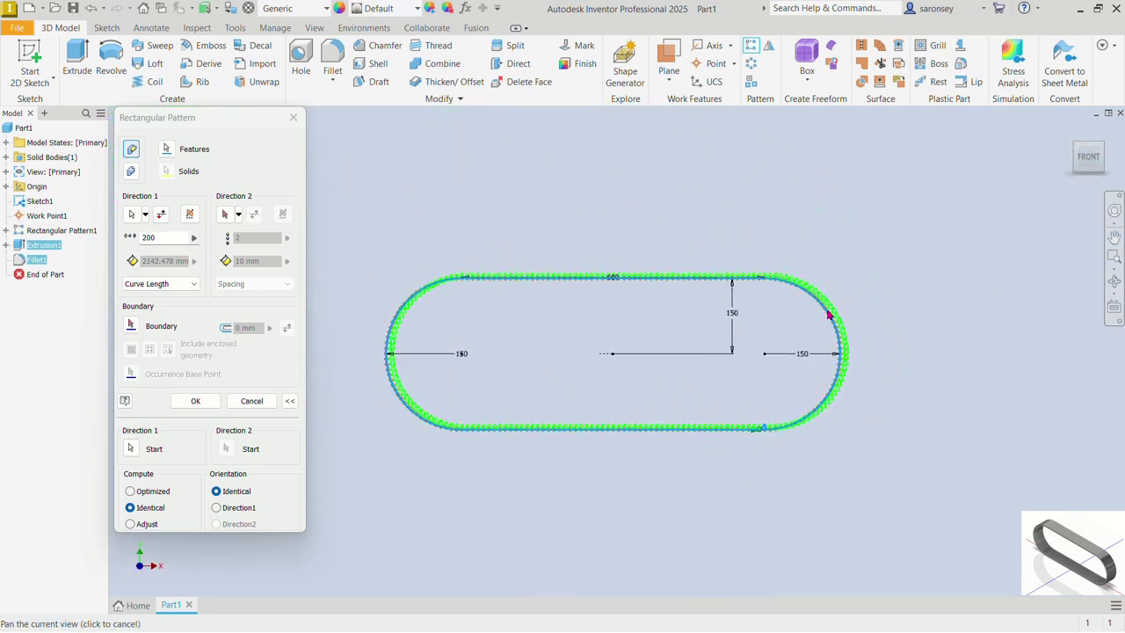
scroll(832, 313, "up", 5)
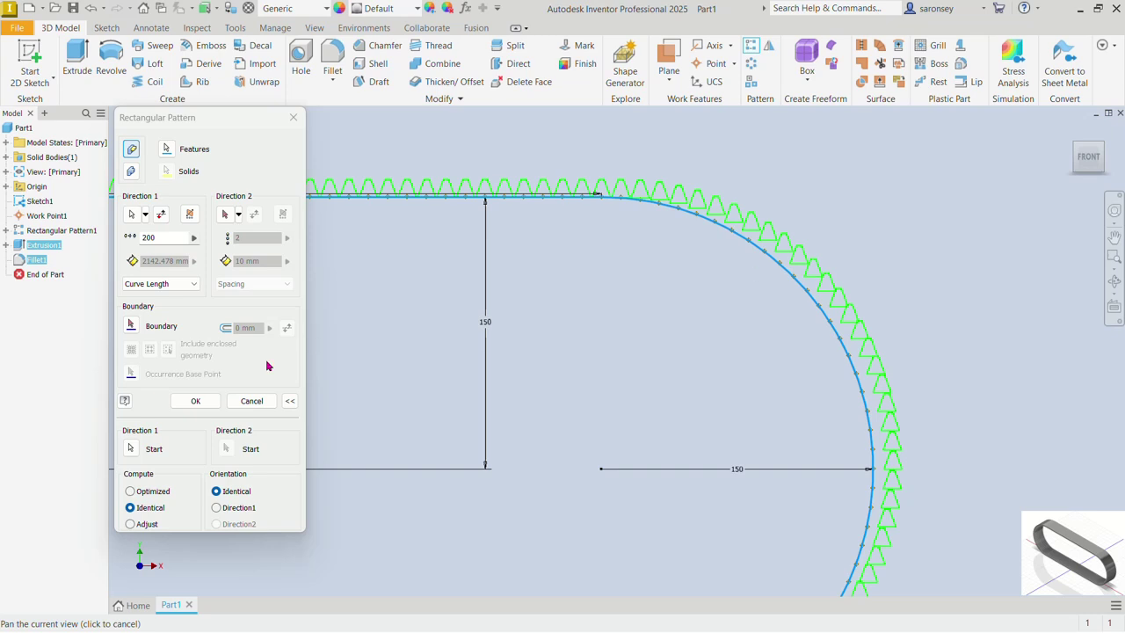
Orient the patterned teeth along Direction1 so they follow the curve, and create Rectangular Pattern2
left_click(216, 508)
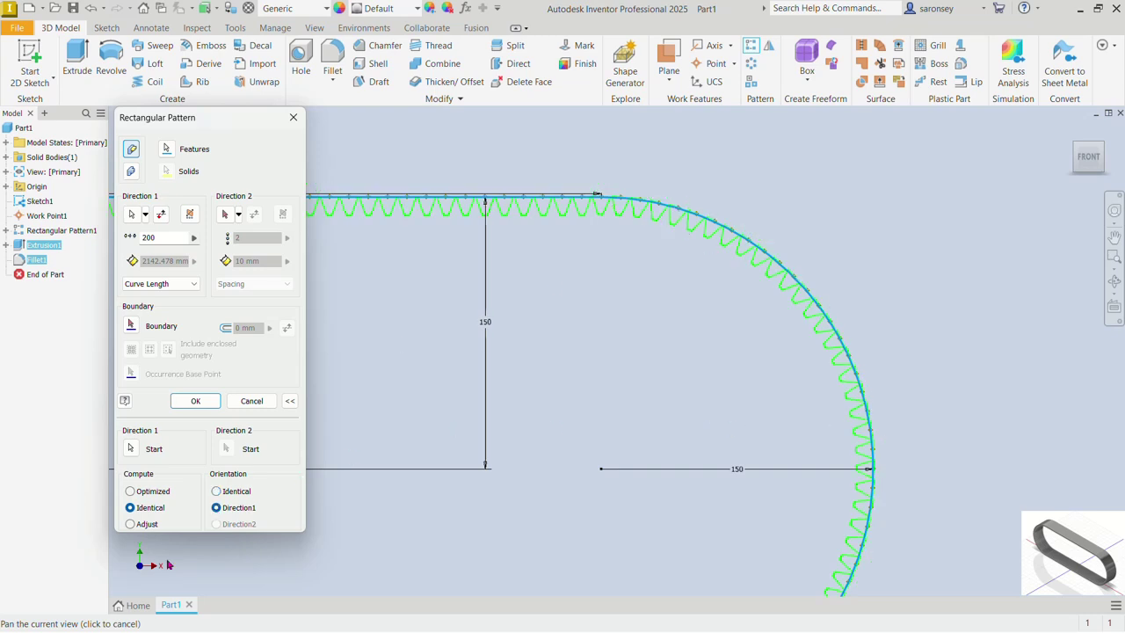
left_click(216, 492)
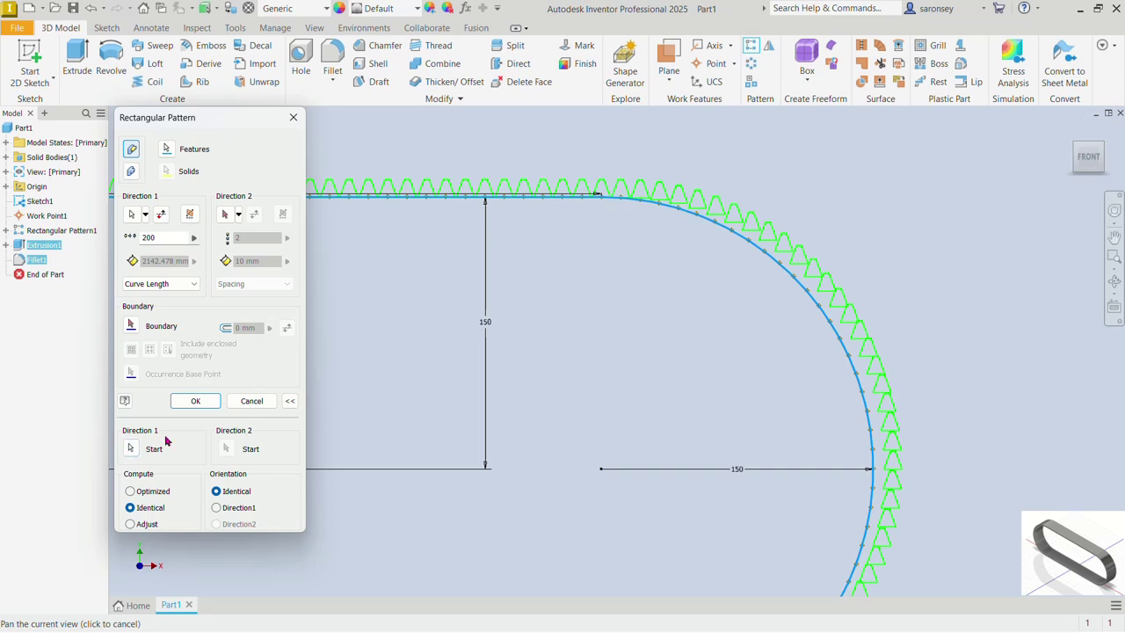
left_click(216, 508)
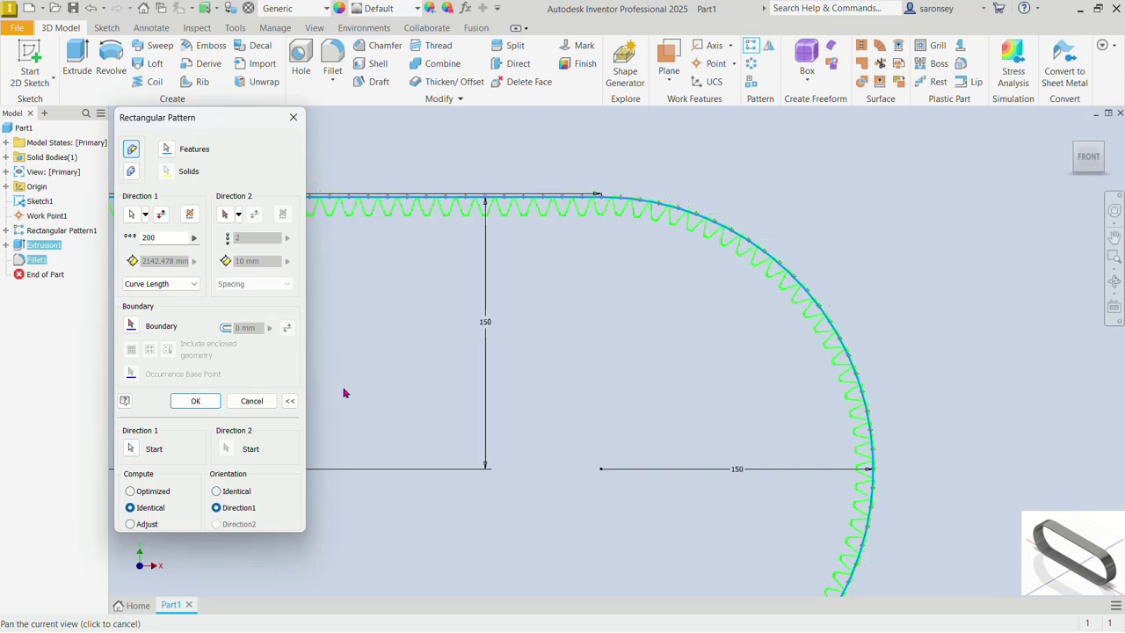
left_click(193, 403)
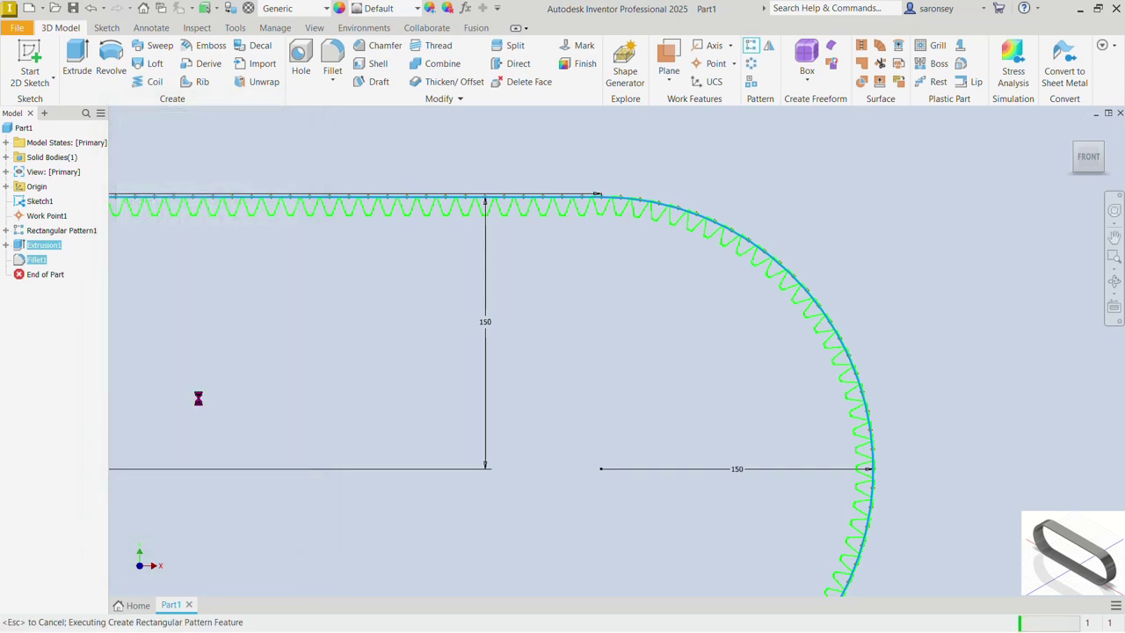
left_click(1072, 130)
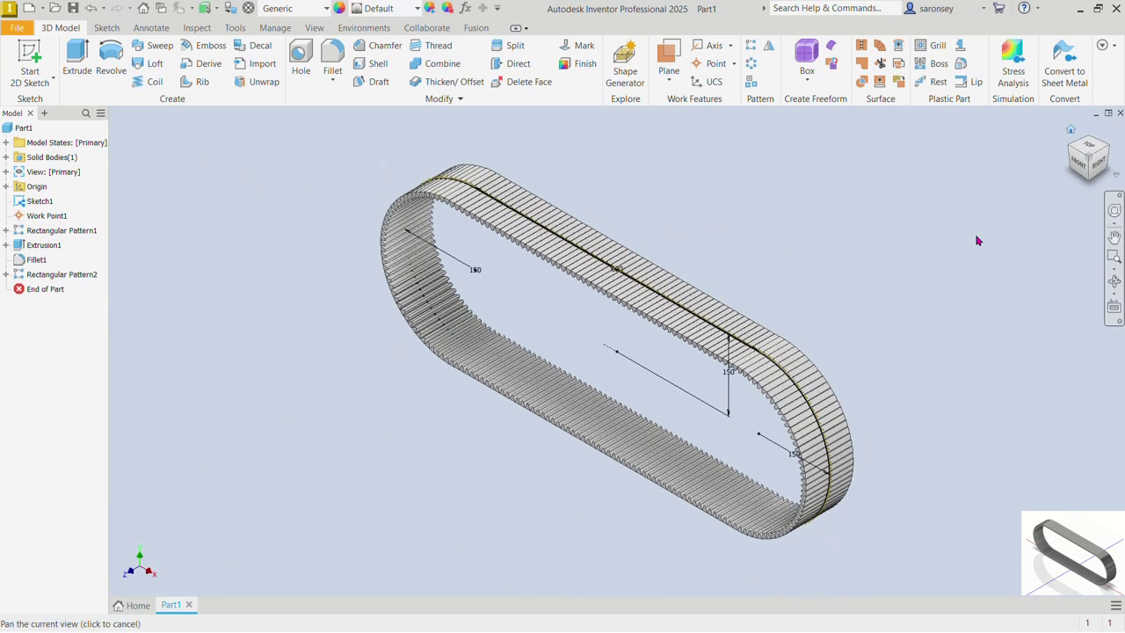
Inspect the belt teeth up close, return to the Home view, and begin a new 2D sketch
scroll(772, 372, "down", 5)
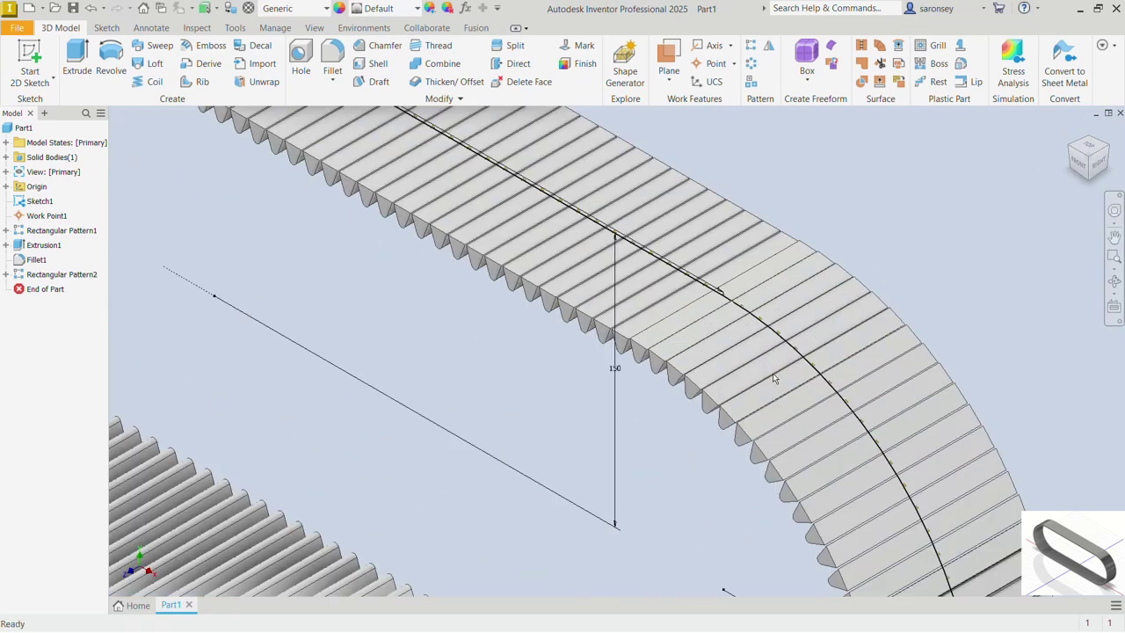
scroll(738, 404, "down", 3)
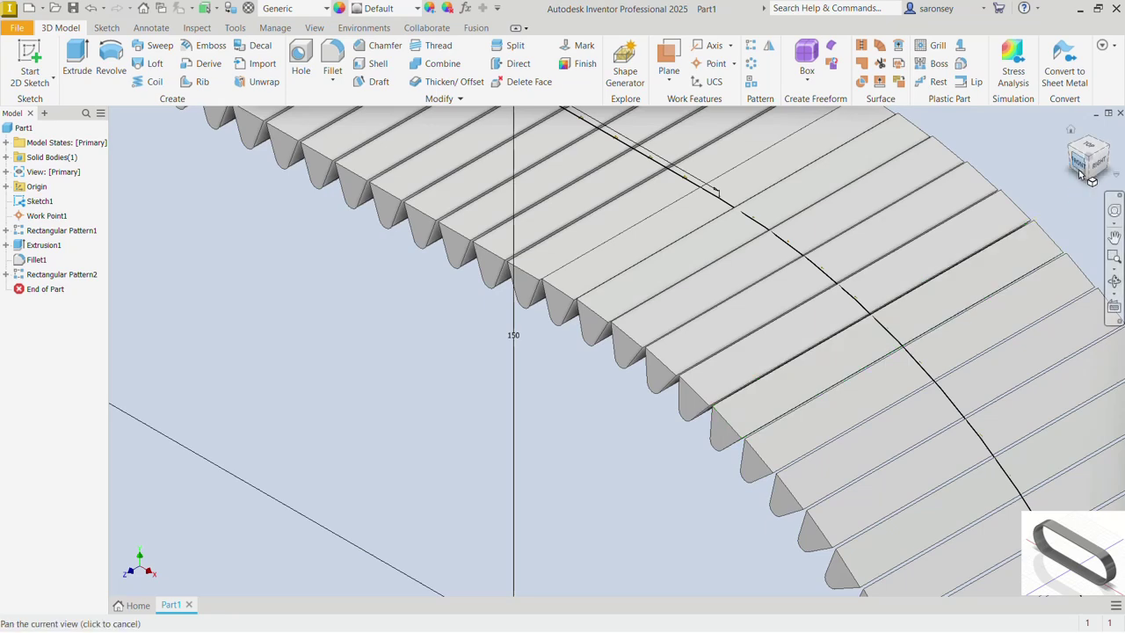
key("F5")
scroll(753, 276, "down", 6)
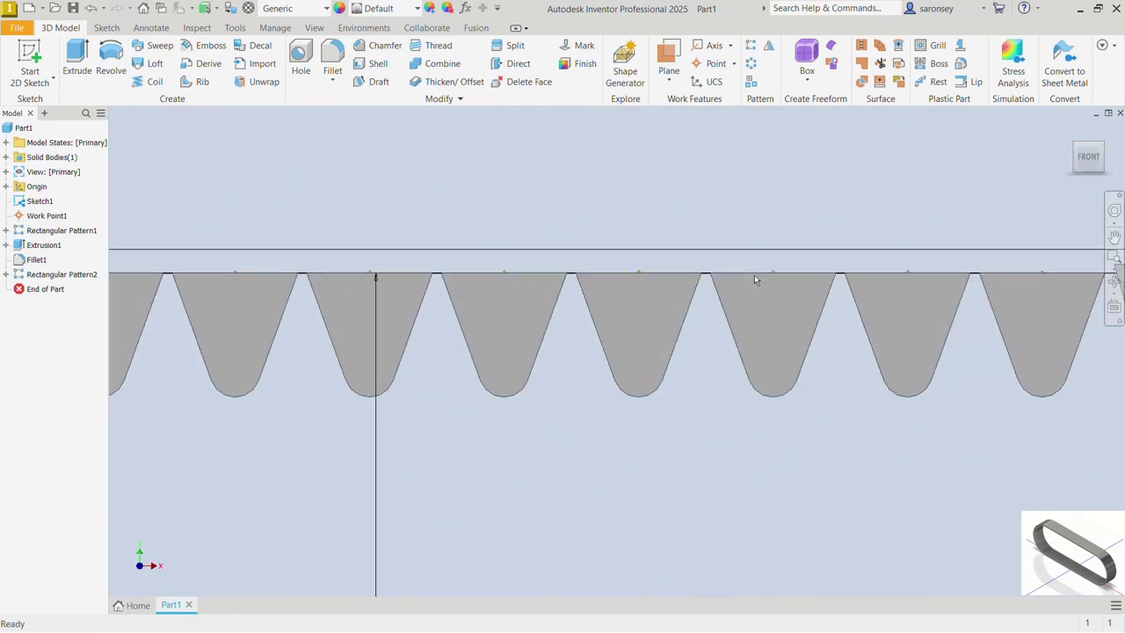
left_click(1071, 131)
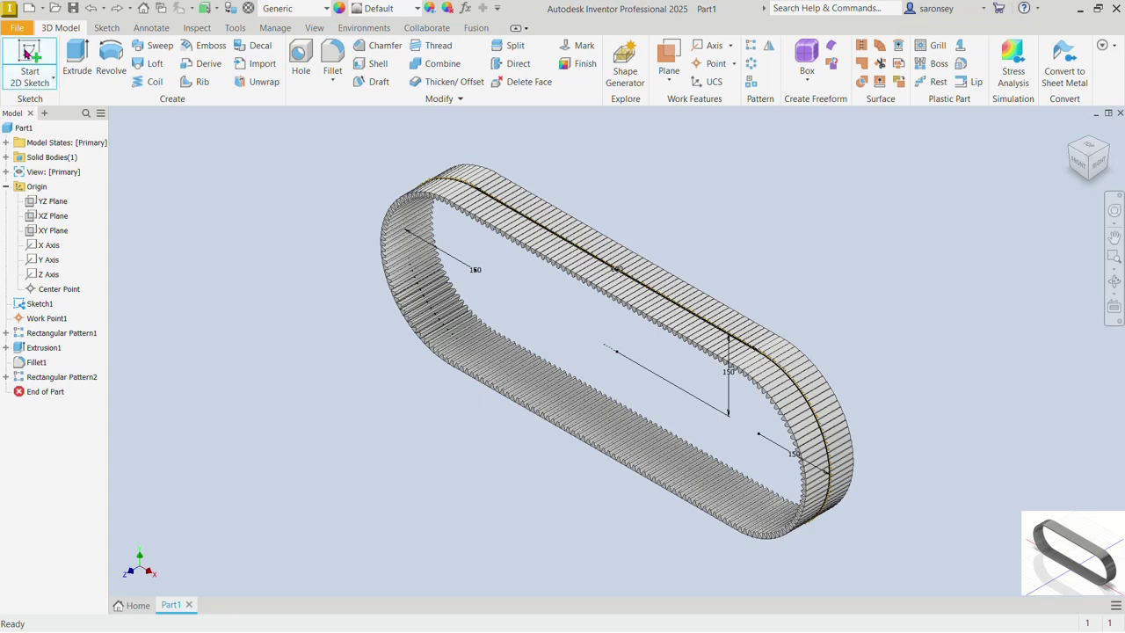
left_click(26, 55)
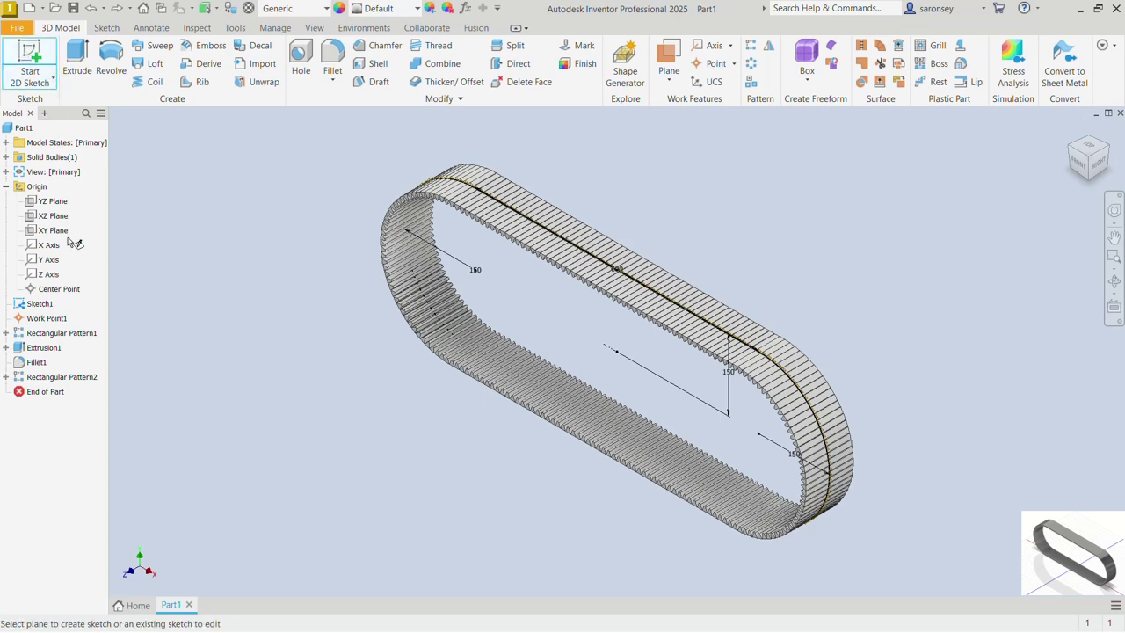
Create Sketch3 on the XY Plane and begin projecting belt edges into it
left_click(54, 230)
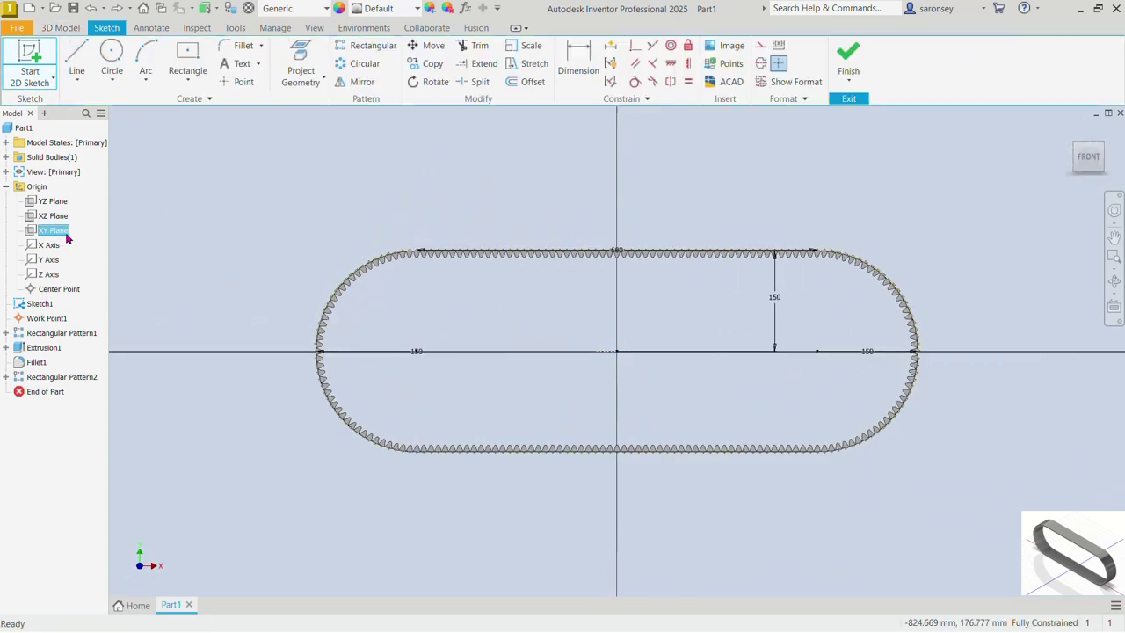
left_click(301, 64)
scroll(494, 253, "up", 5)
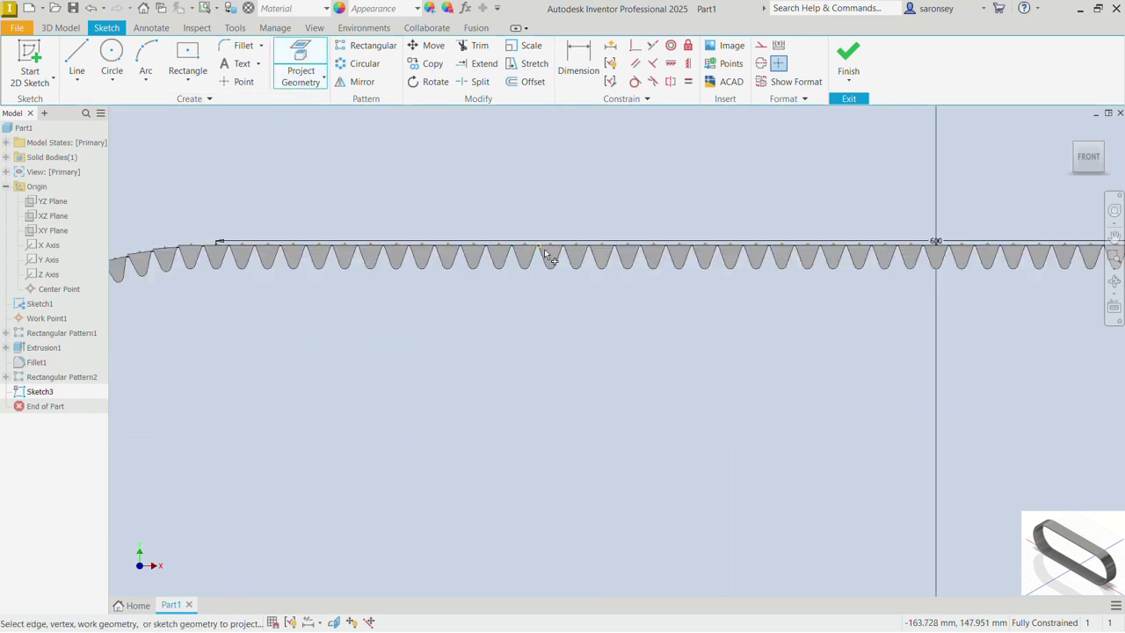
scroll(563, 251, "down", 4)
middle_click_drag(683, 299, 687, 314, "shift")
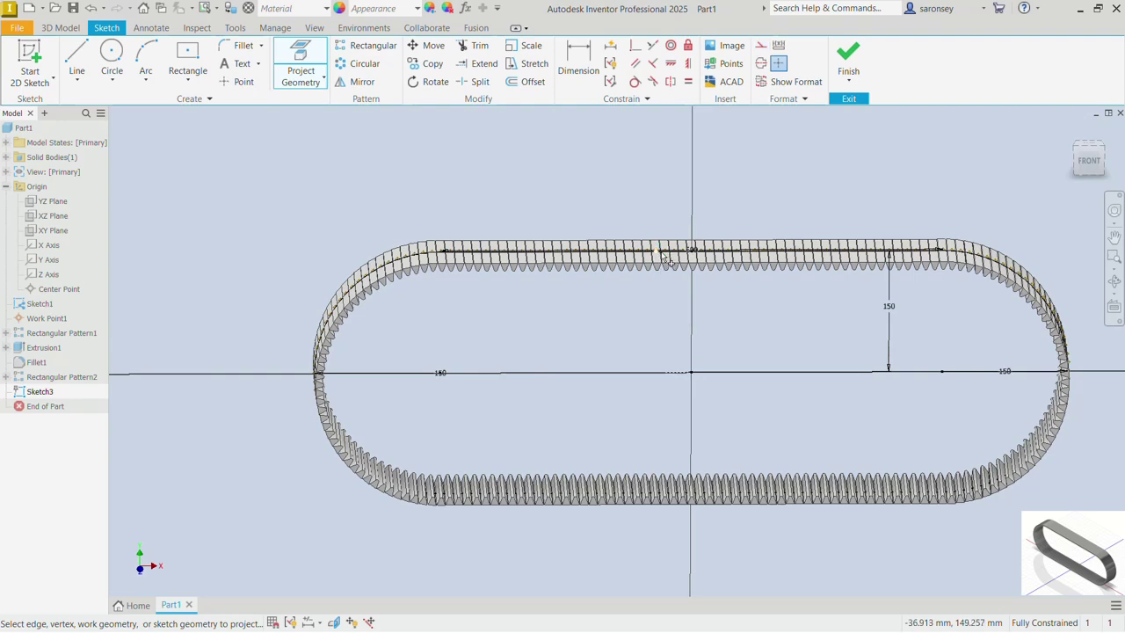
scroll(665, 258, "up", 2)
scroll(398, 257, "up", 2)
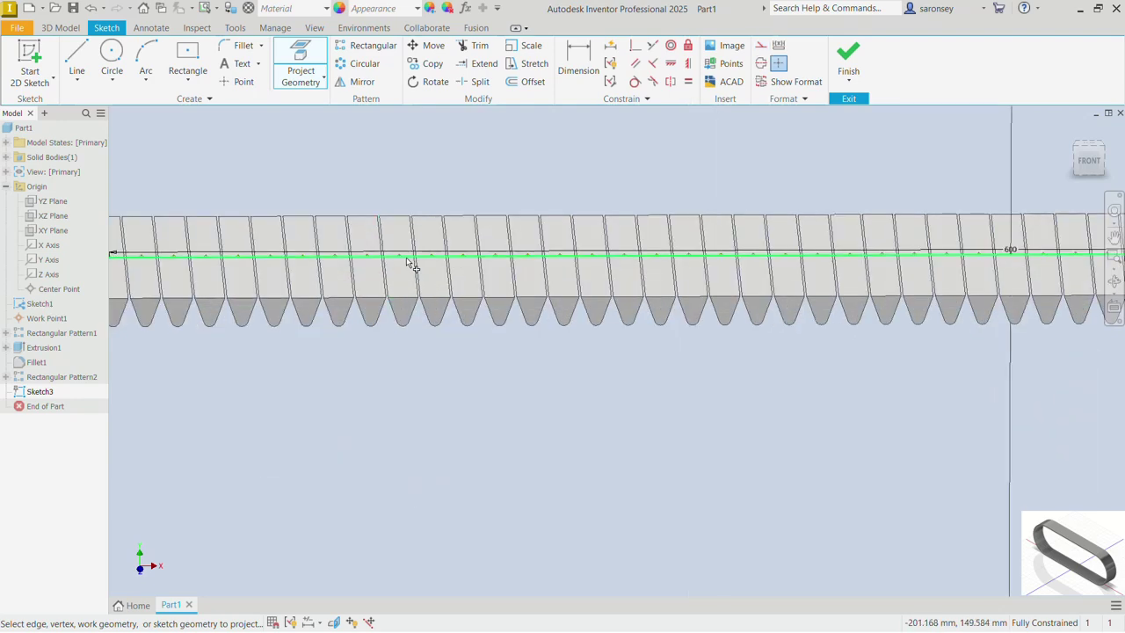
scroll(339, 284, "down", 5)
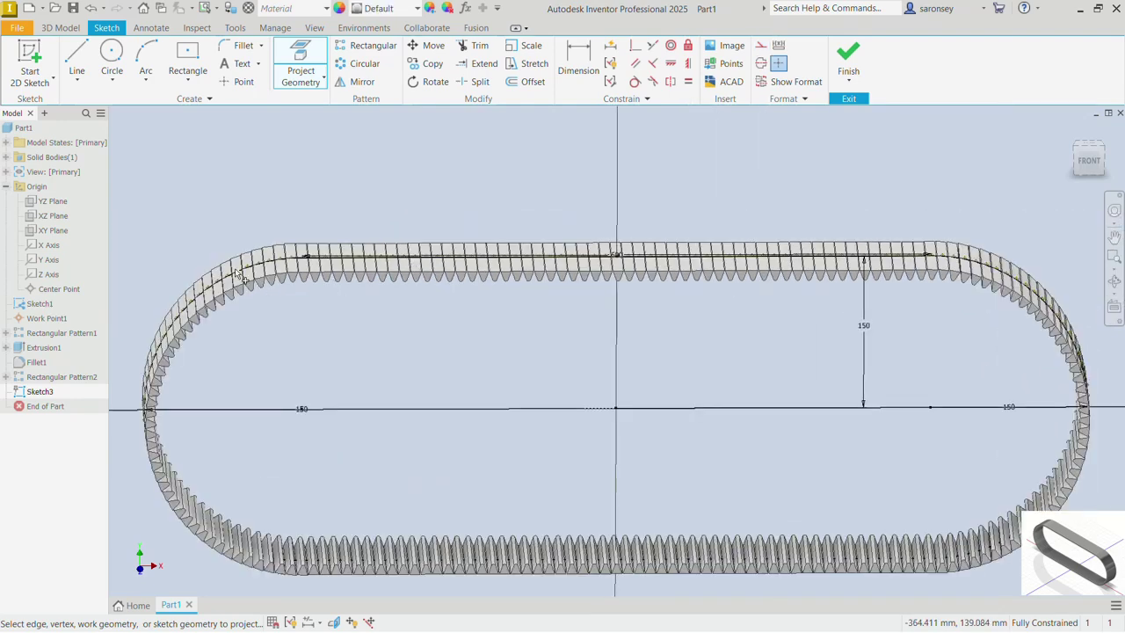
scroll(245, 278, "up", 4)
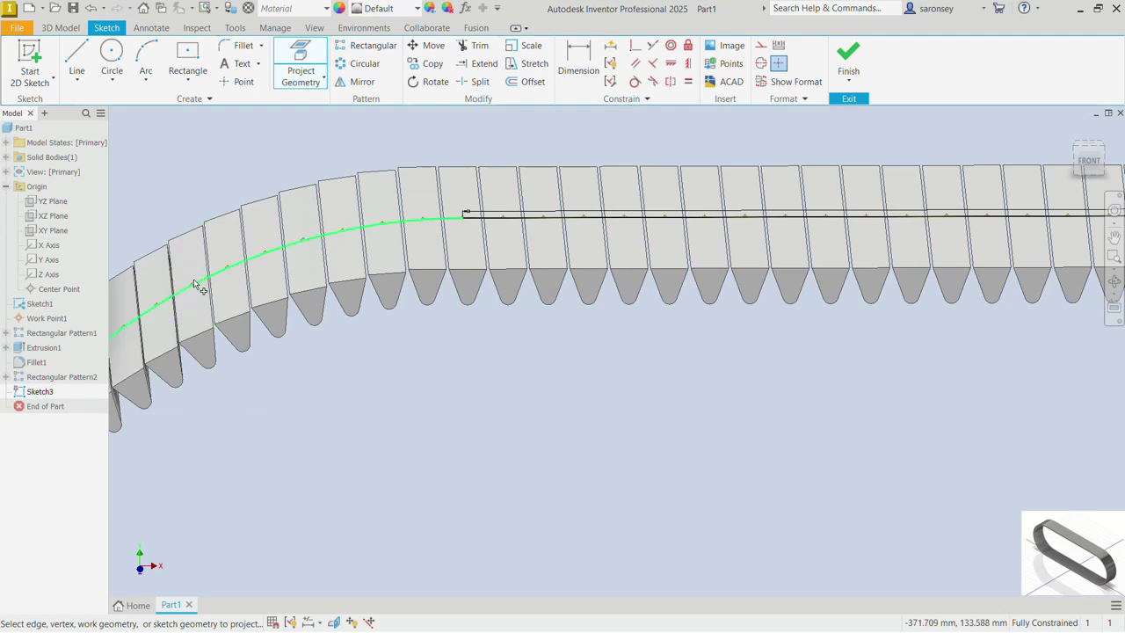
scroll(202, 290, "down", 5)
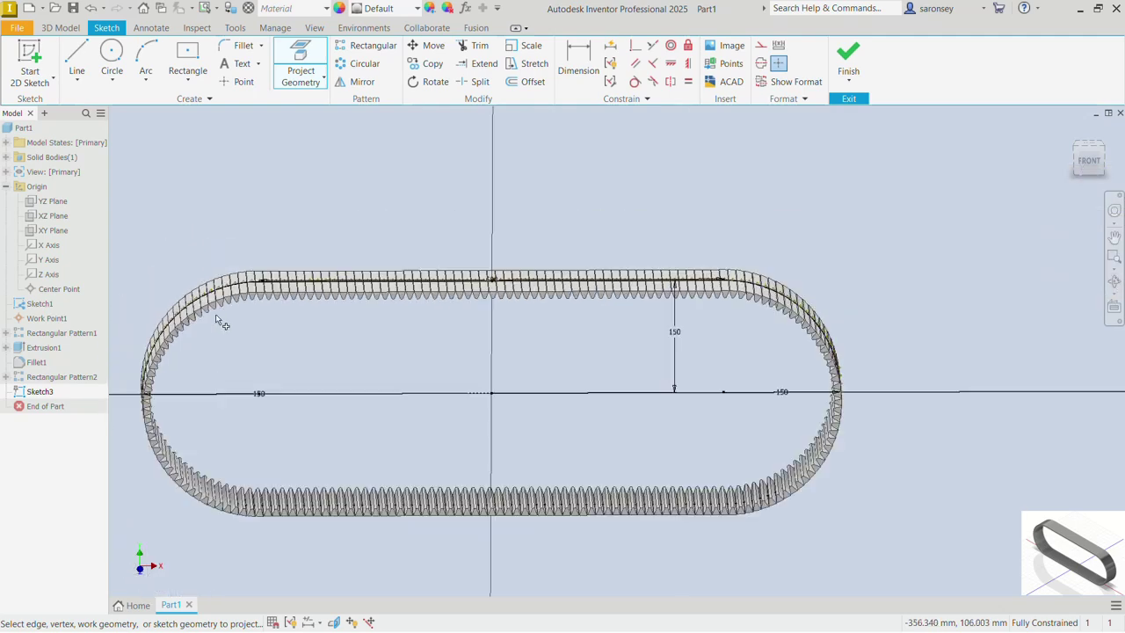
Orbit and zoom around the belt to pick edges, then return to the FRONT view
middle_click_drag(380, 542, 378, 492, "shift")
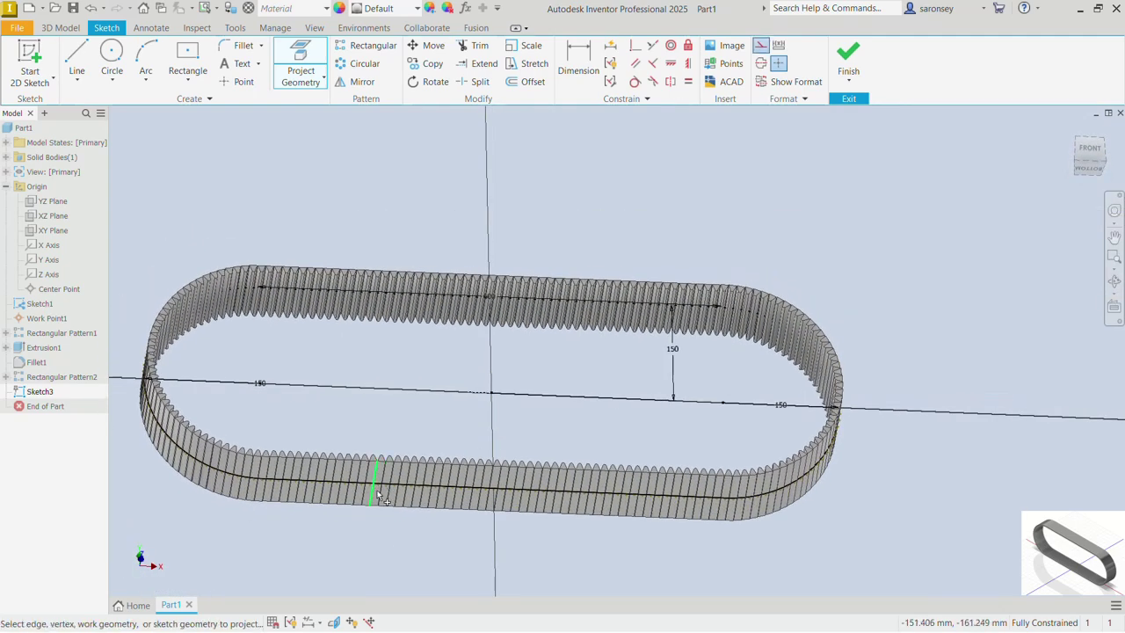
scroll(387, 479, "up", 5)
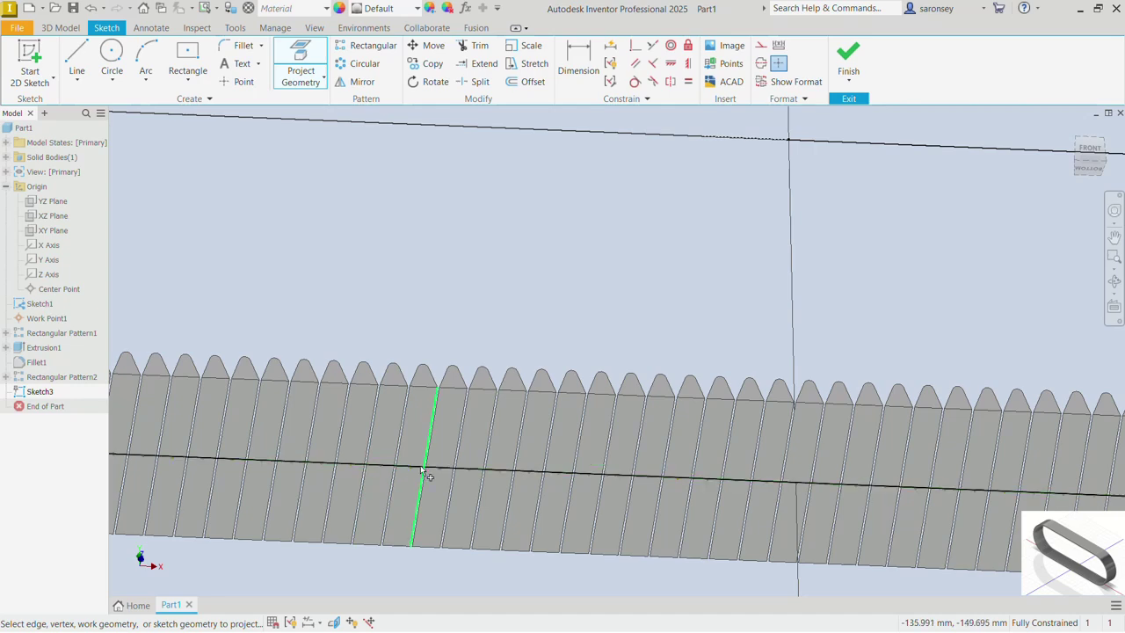
scroll(423, 474, "down", 5)
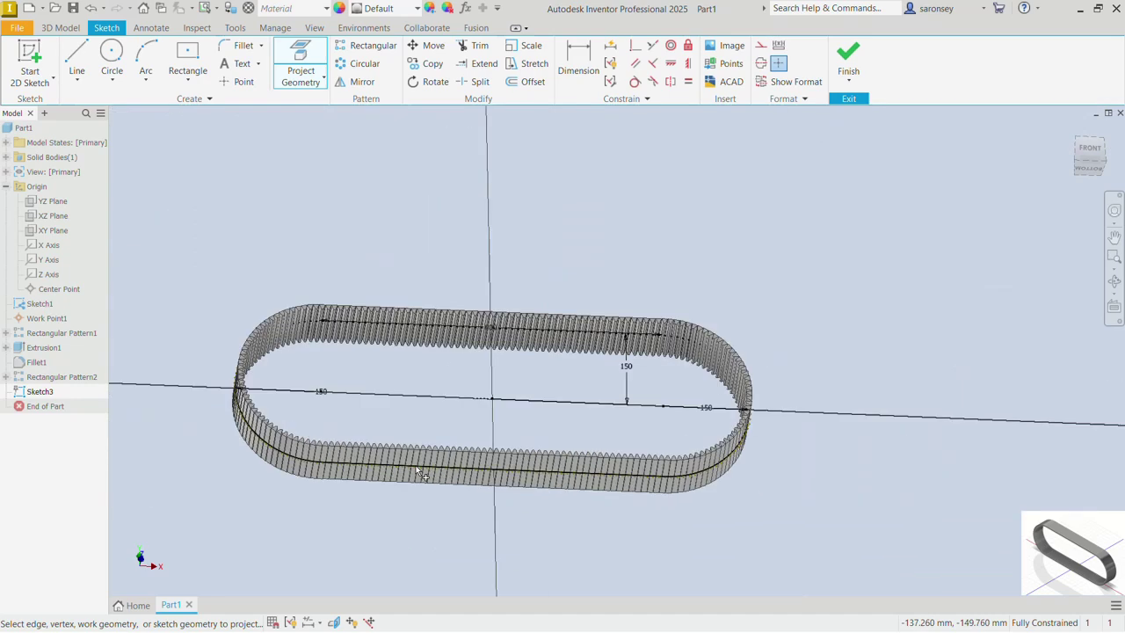
middle_click_drag(736, 471, 719, 498, "shift")
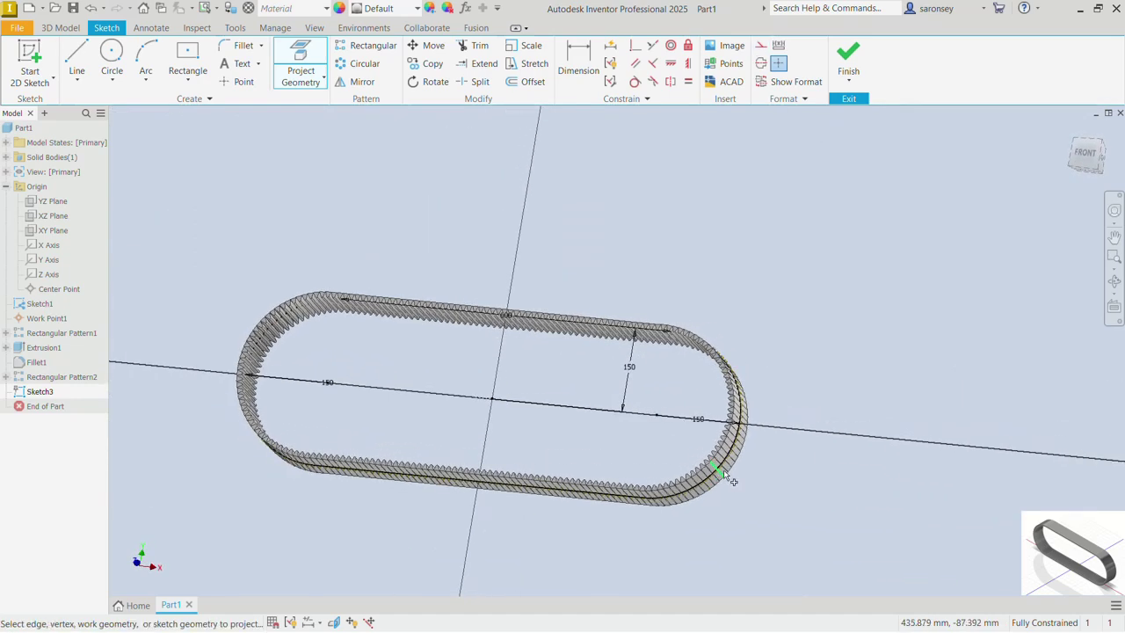
scroll(736, 462, "up", 5)
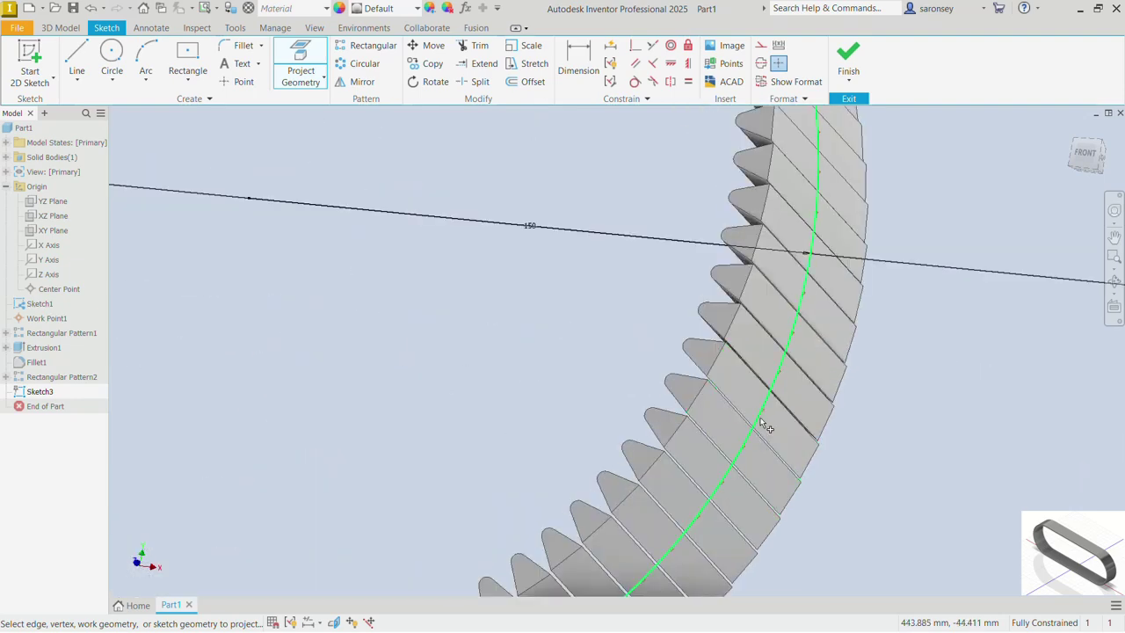
scroll(754, 430, "down", 5)
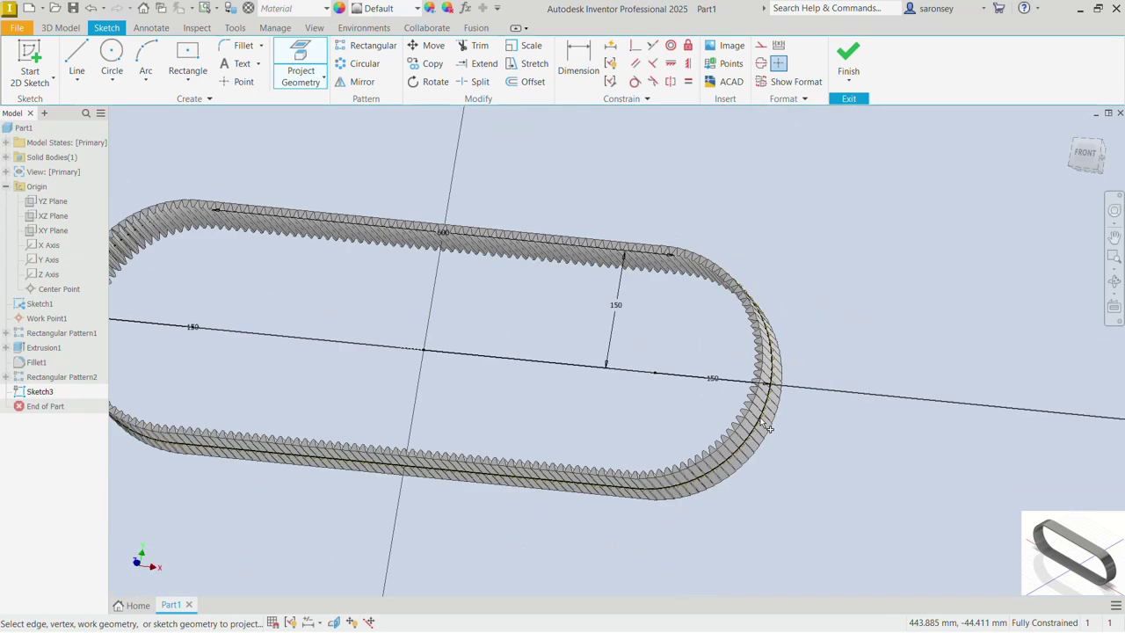
left_click(1086, 154)
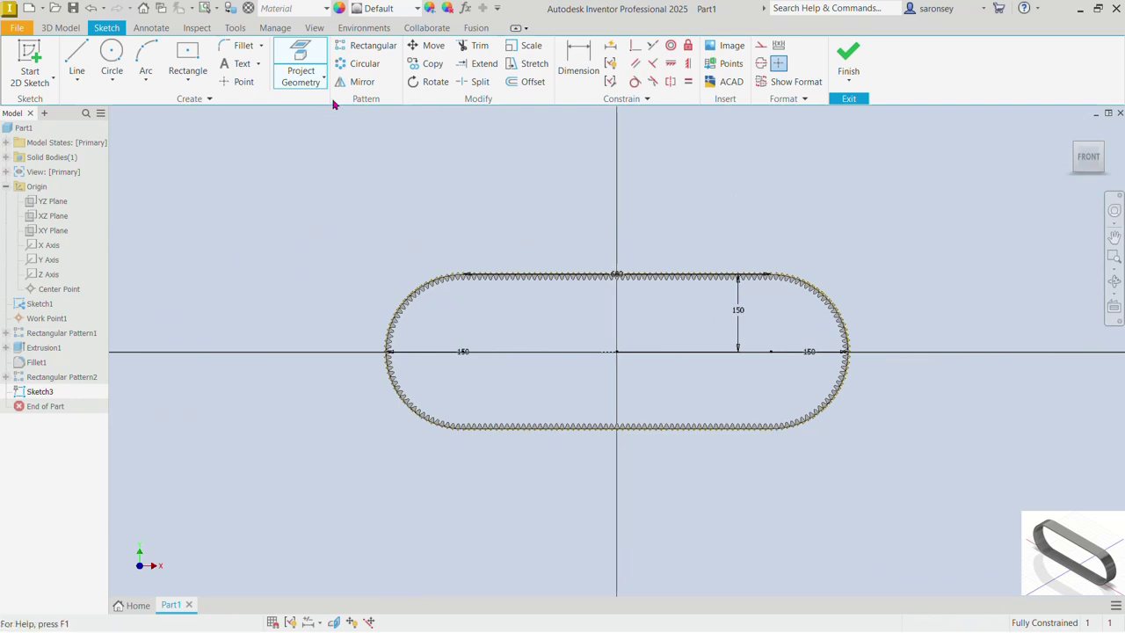
Offset the projected belt outline by 7.5 mm and finish Sketch3
left_click(528, 82)
left_click(578, 284)
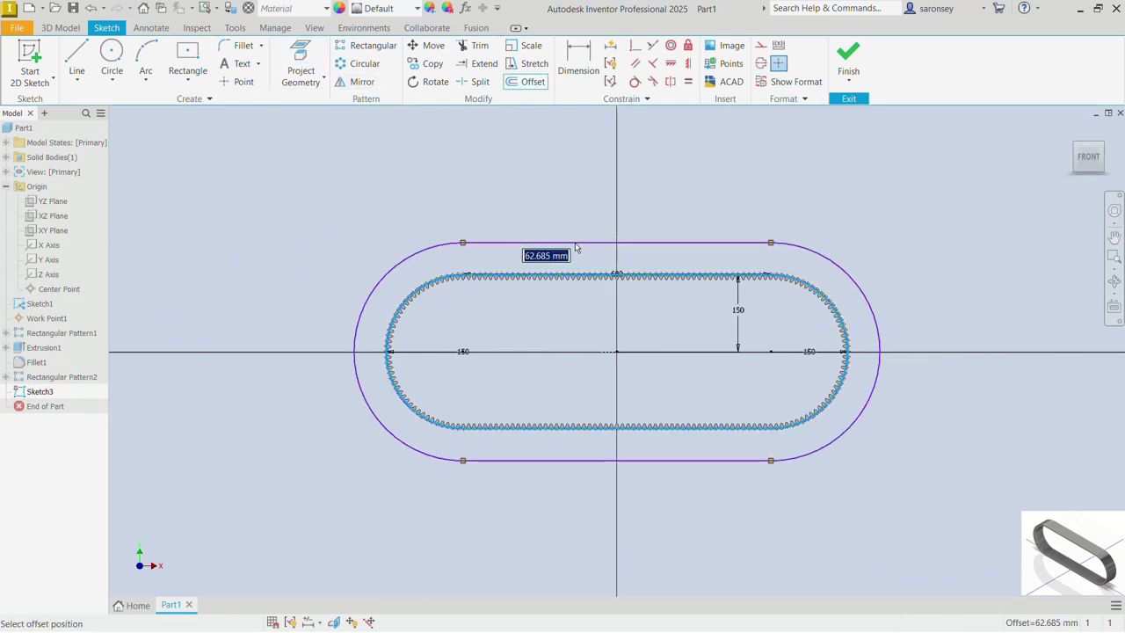
type("7")
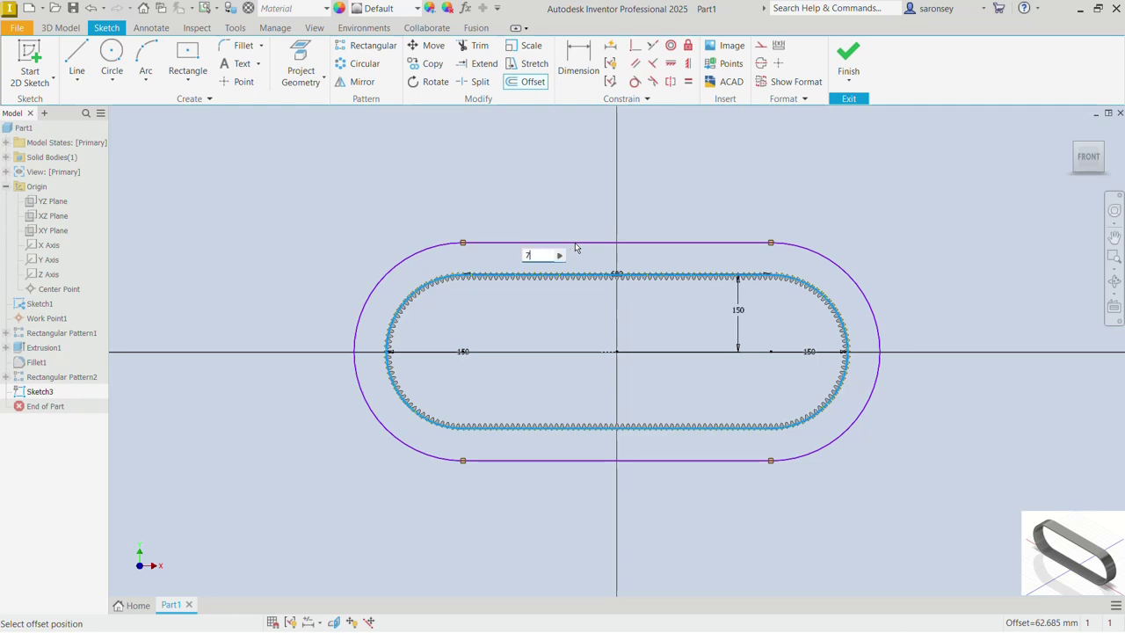
type(".5")
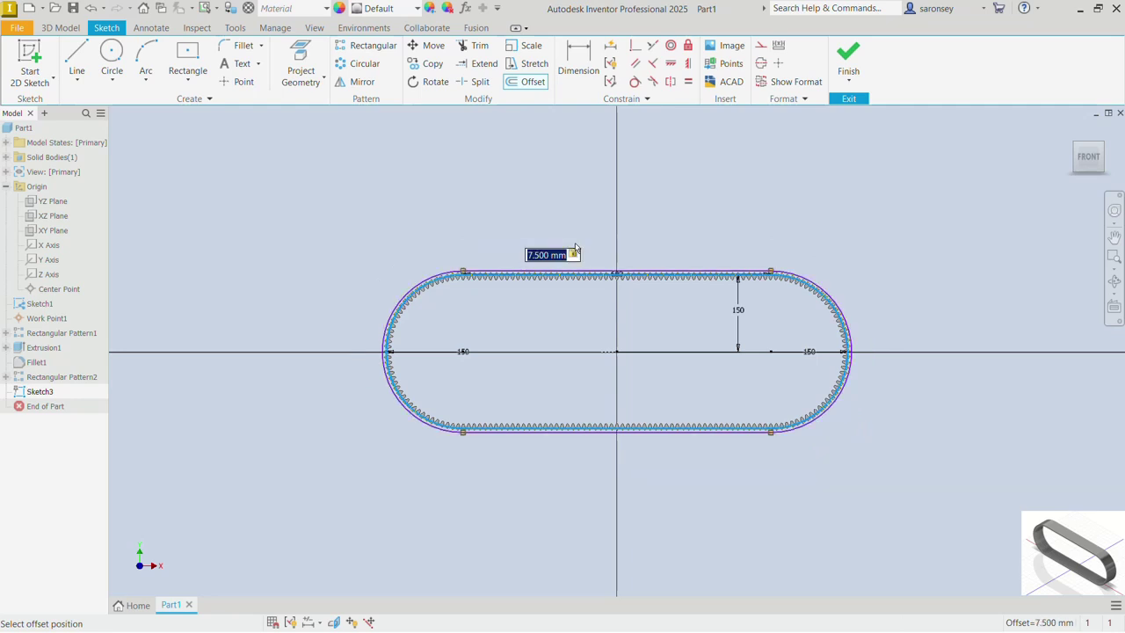
key("Return")
scroll(581, 260, "up", 3)
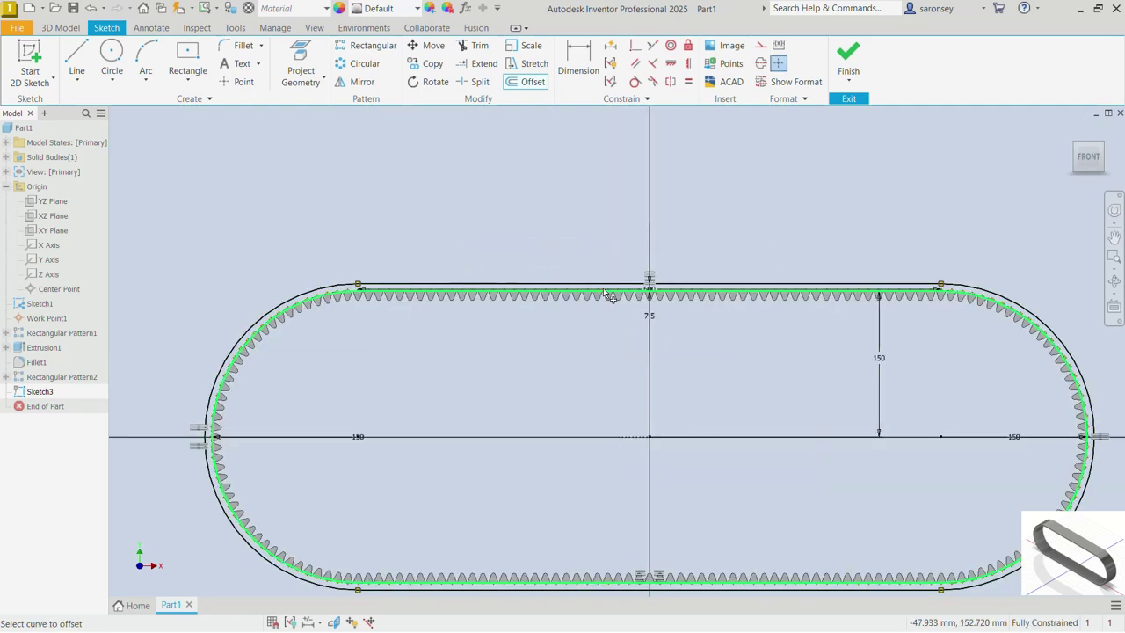
left_click(848, 54)
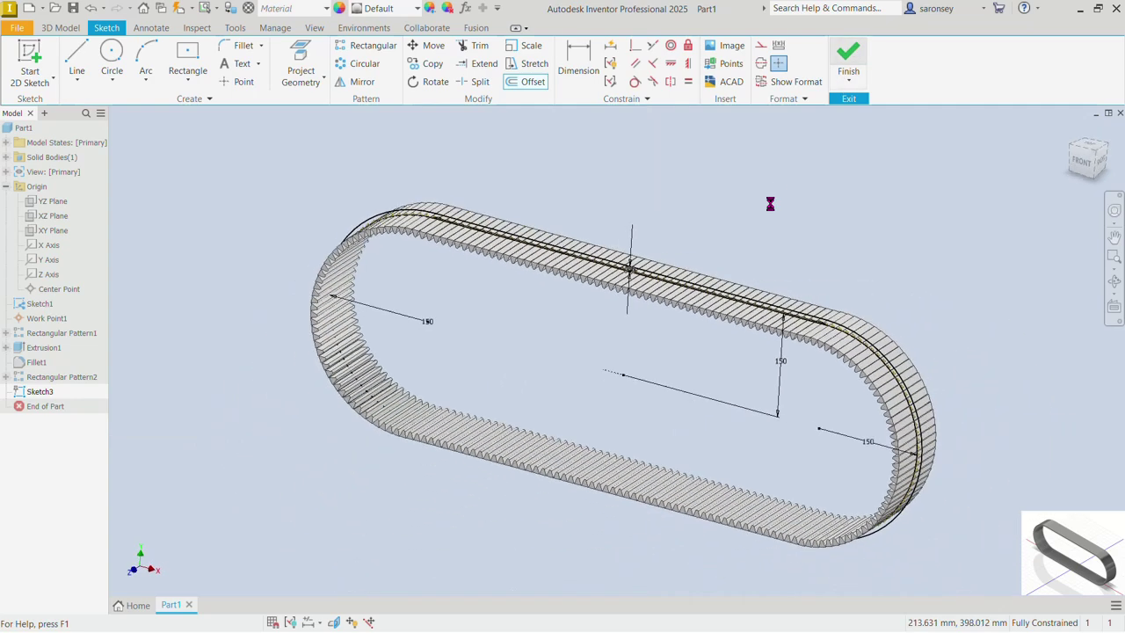
left_click(79, 55)
Extrude the strip between the outline and the 7.5 mm offset loop 110 mm
scroll(594, 257, "up", 5)
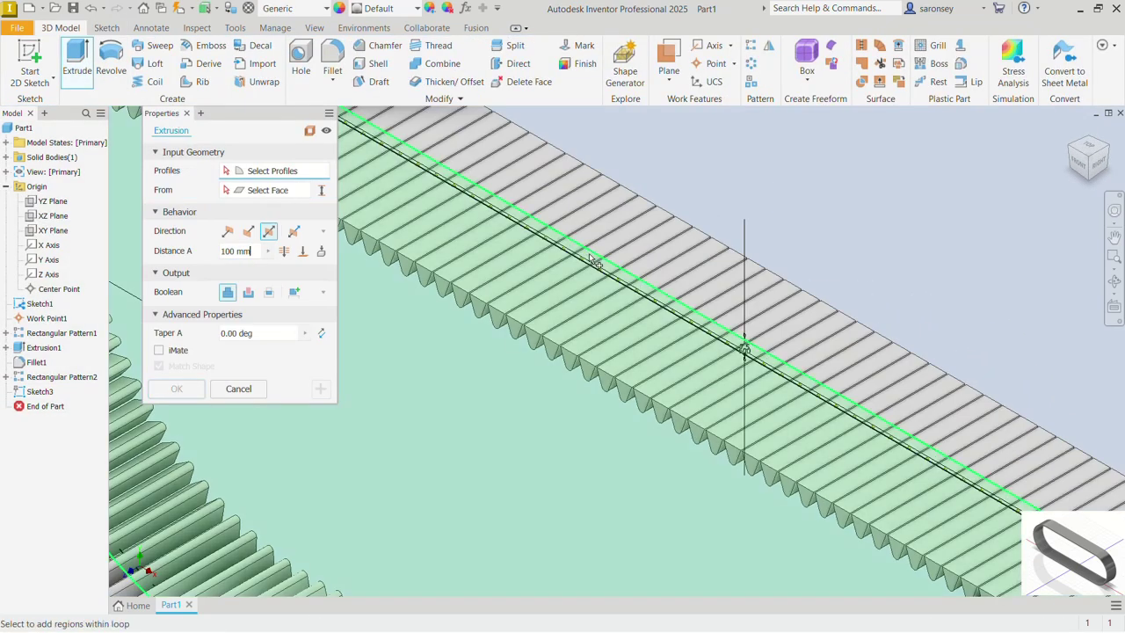
scroll(594, 257, "up", 4)
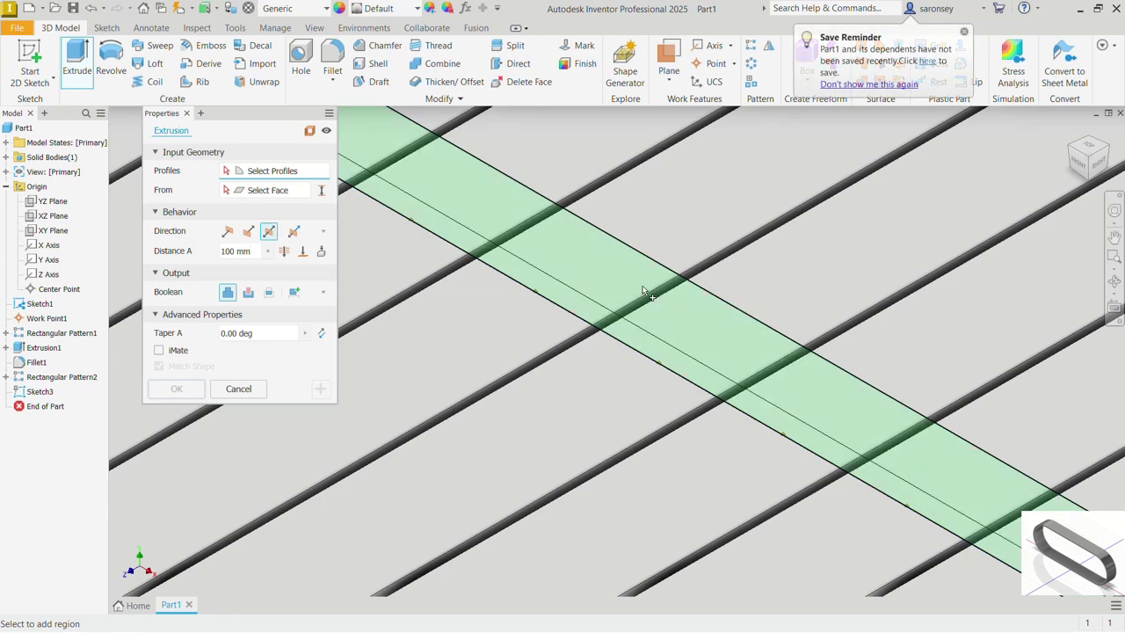
left_click(629, 283)
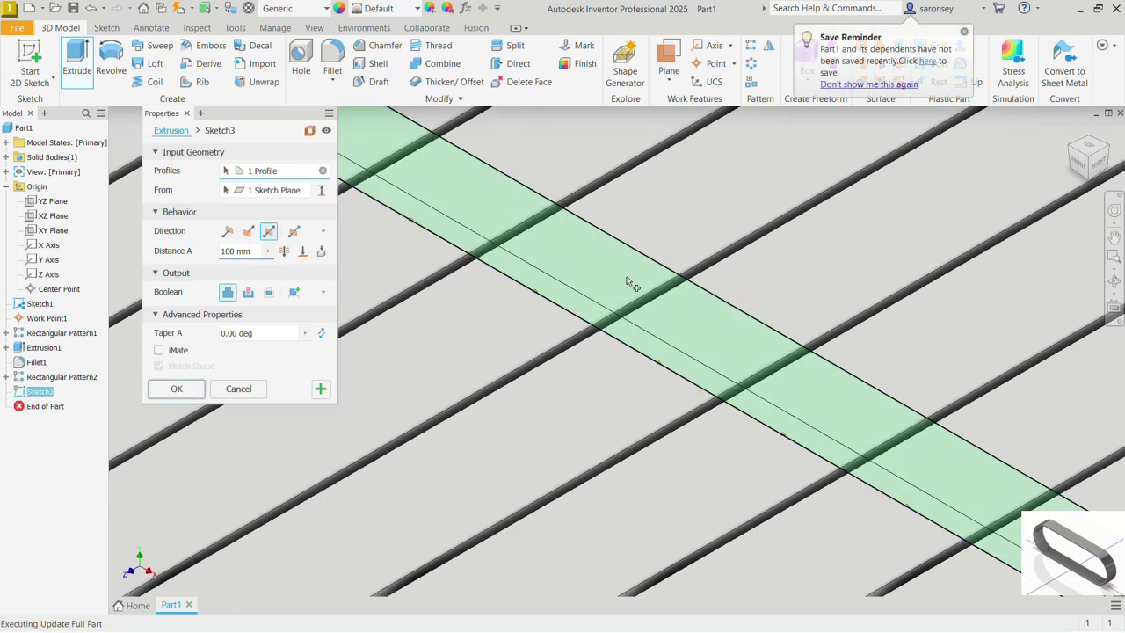
scroll(635, 304, "down", 4)
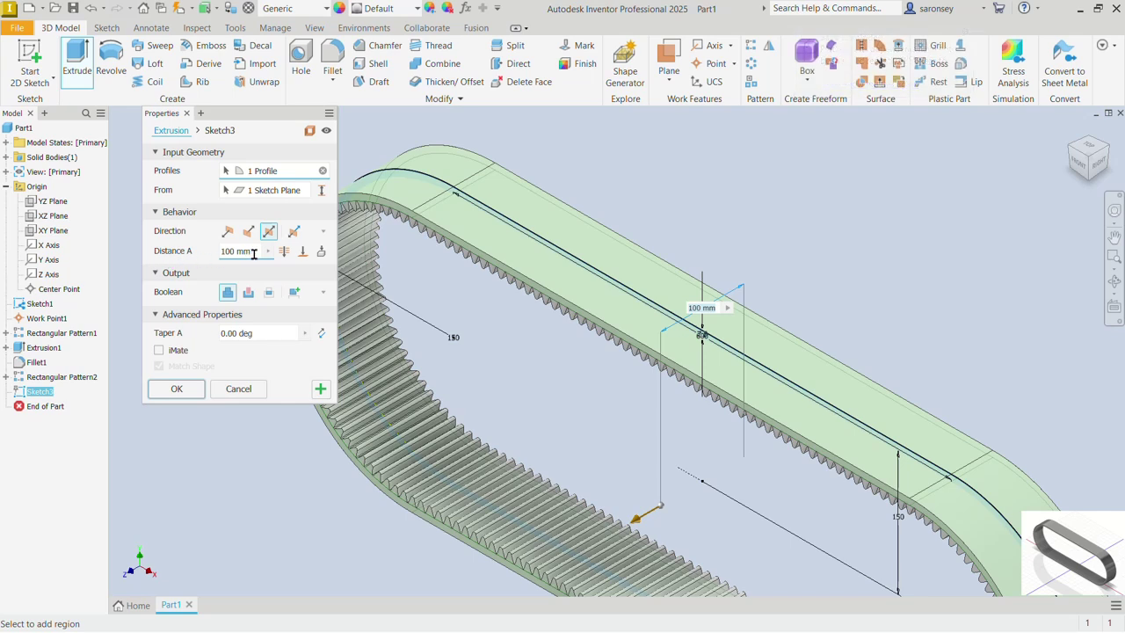
type("11")
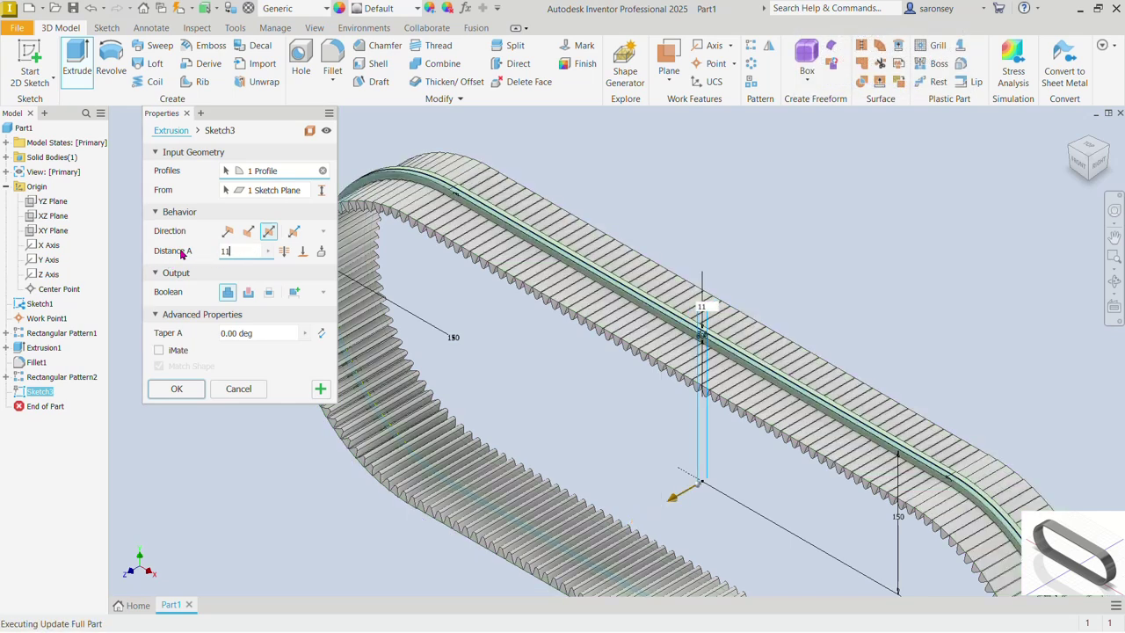
type("0")
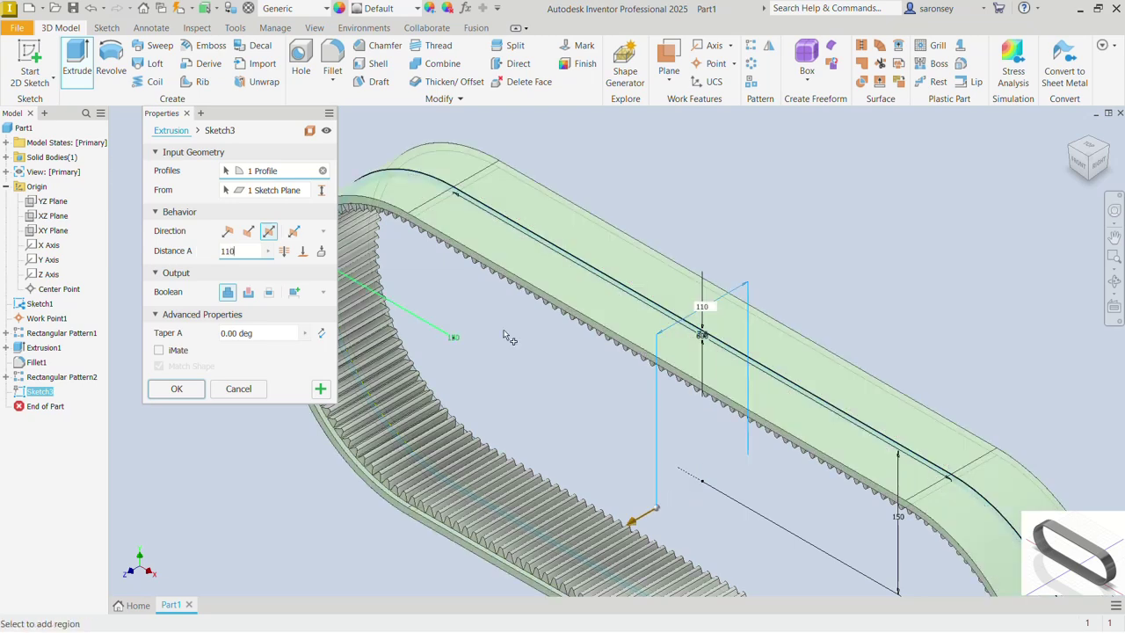
scroll(393, 348, "down", 5)
scroll(393, 348, "up", 5)
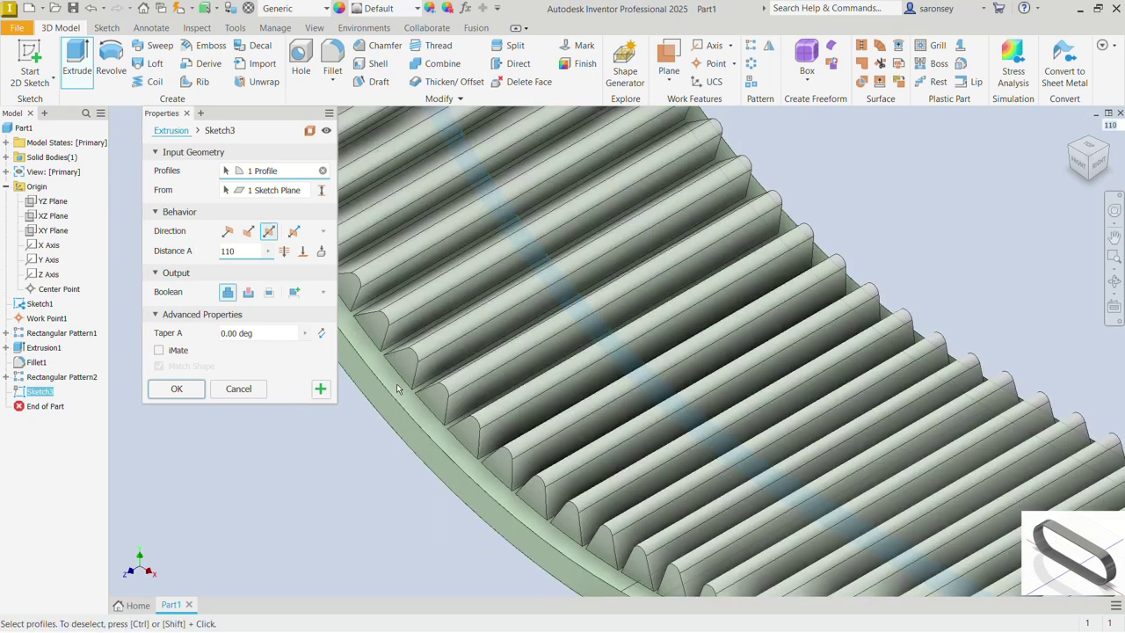
scroll(397, 388, "down", 4)
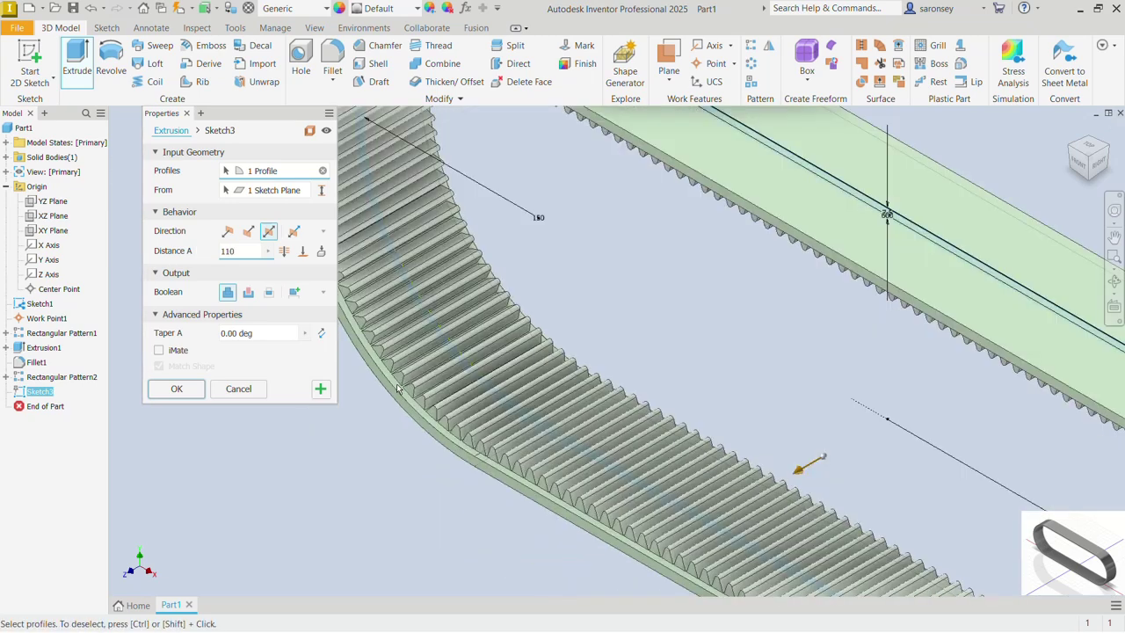
left_click(196, 392)
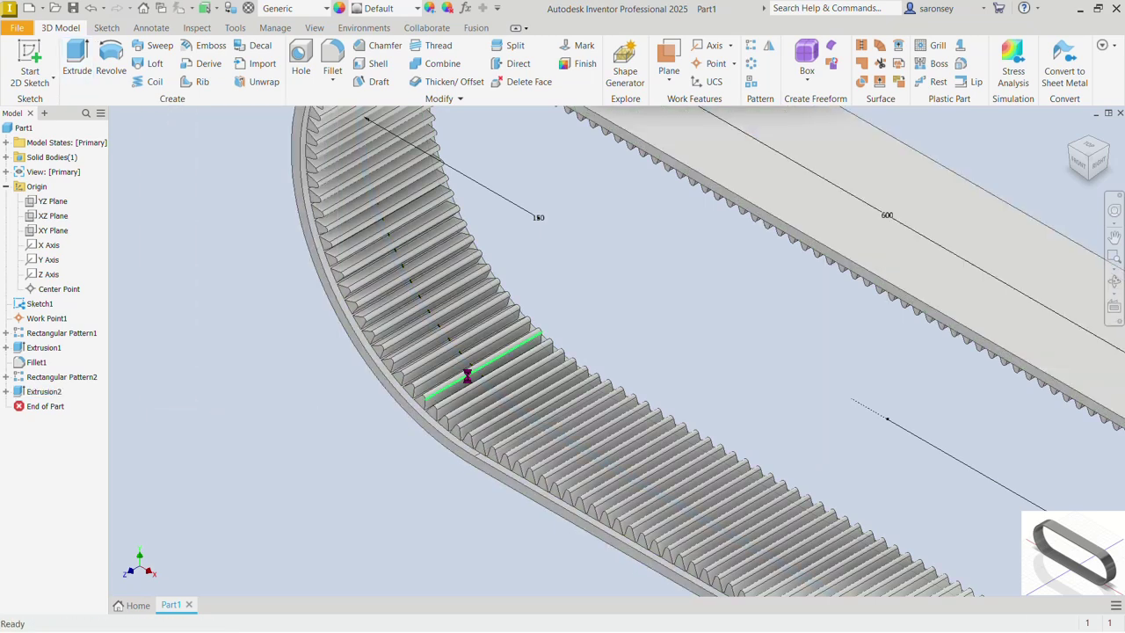
scroll(468, 378, "down", 5)
Hide Sketch1 by turning off its visibility in the browser
scroll(553, 352, "up", 1)
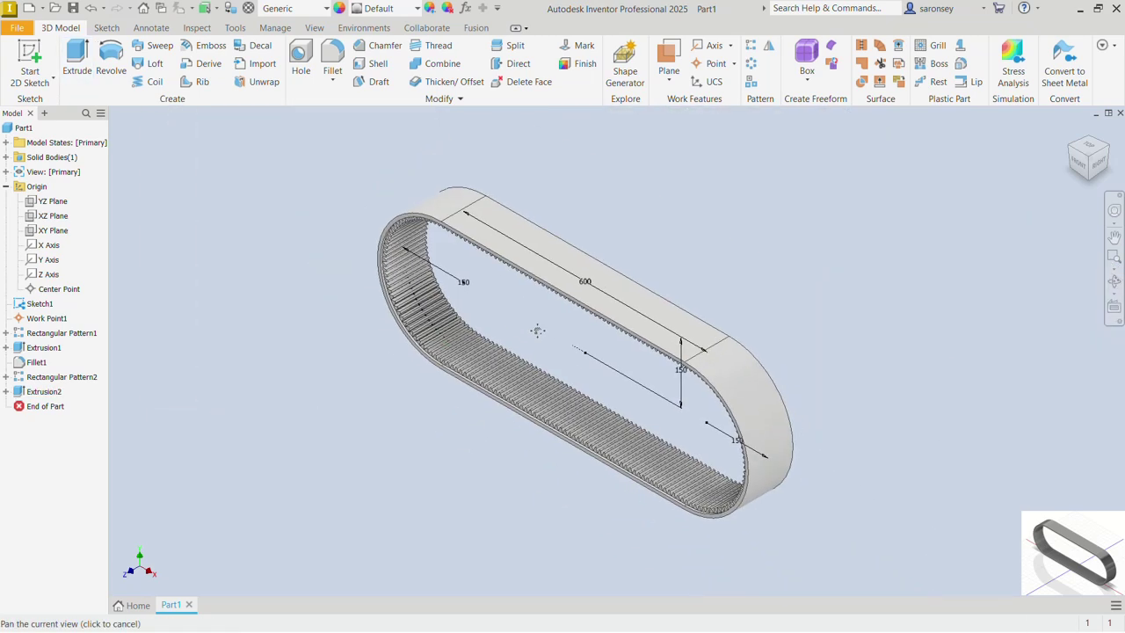
left_click(39, 303)
right_click(45, 304)
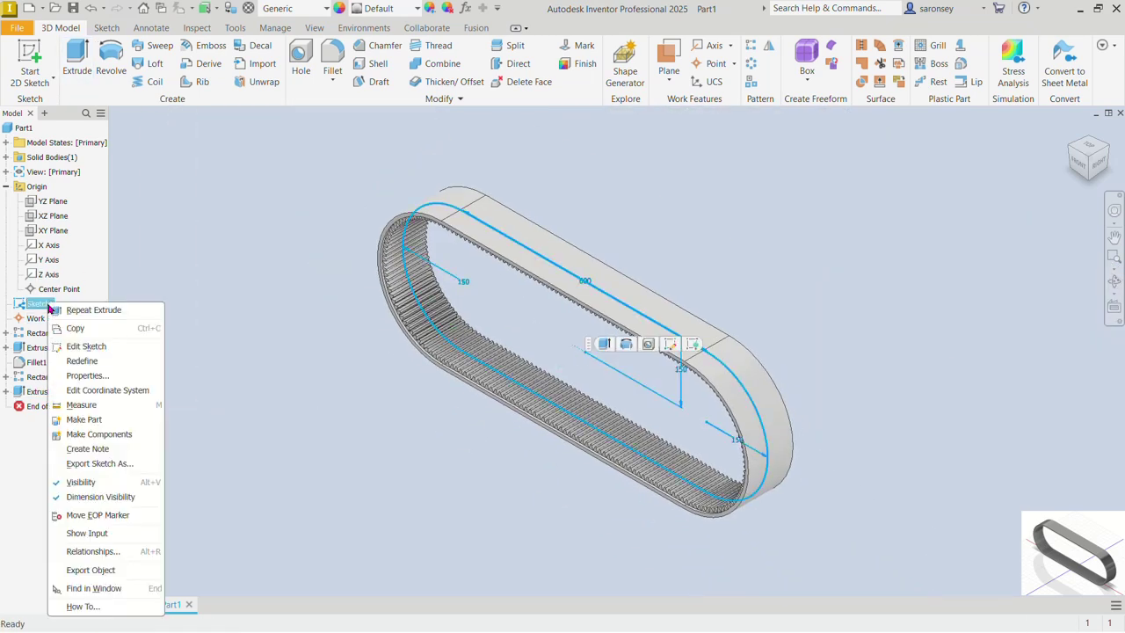
left_click(101, 482)
Hide Work Point1 by turning off its visibility in the browser
left_click(48, 322)
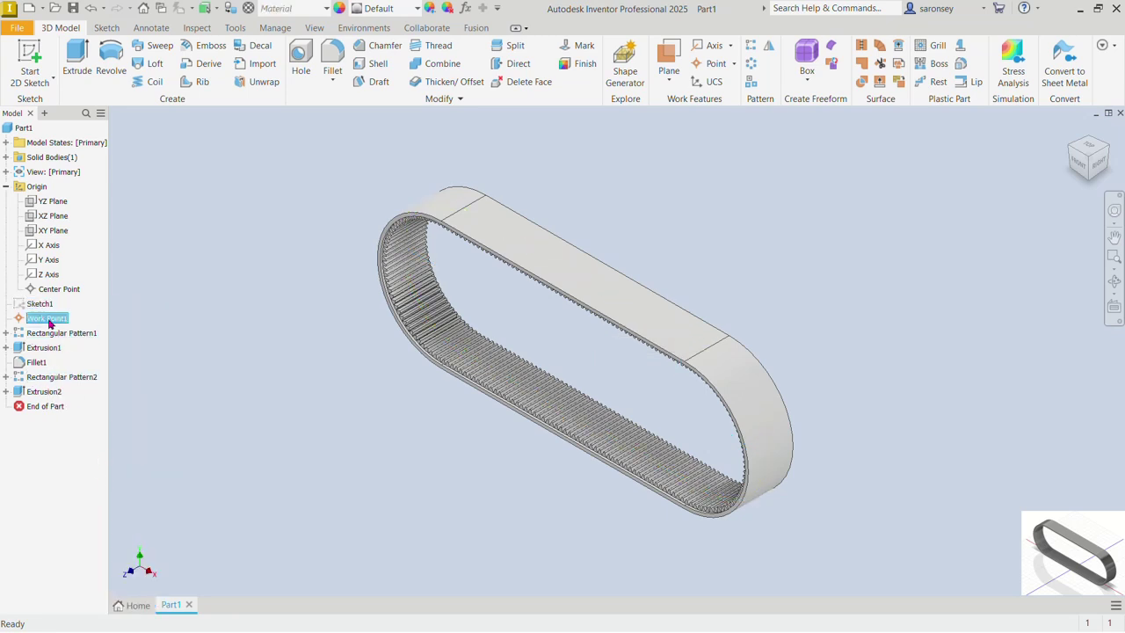
right_click(50, 324)
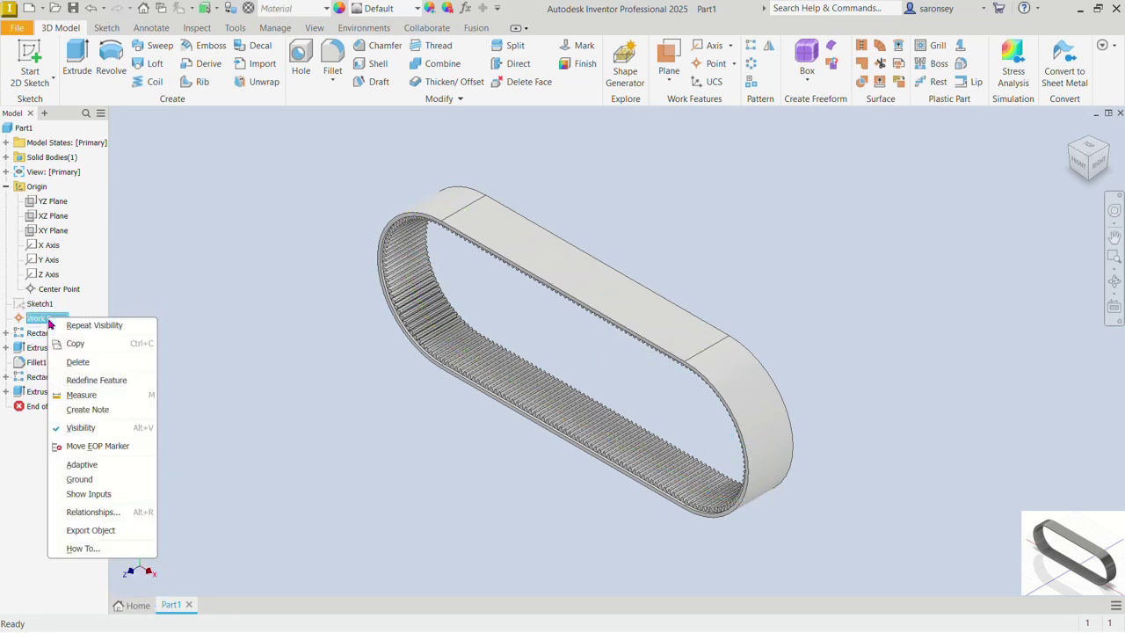
left_click(81, 428)
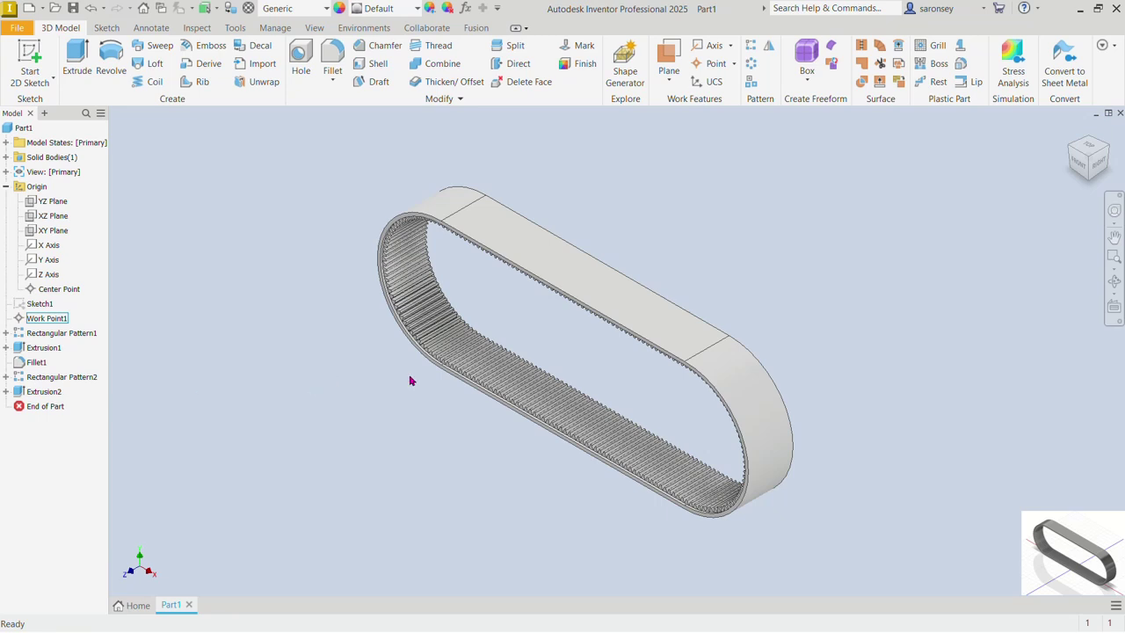
scroll(408, 380, "up", 4)
scroll(409, 378, "down", 3)
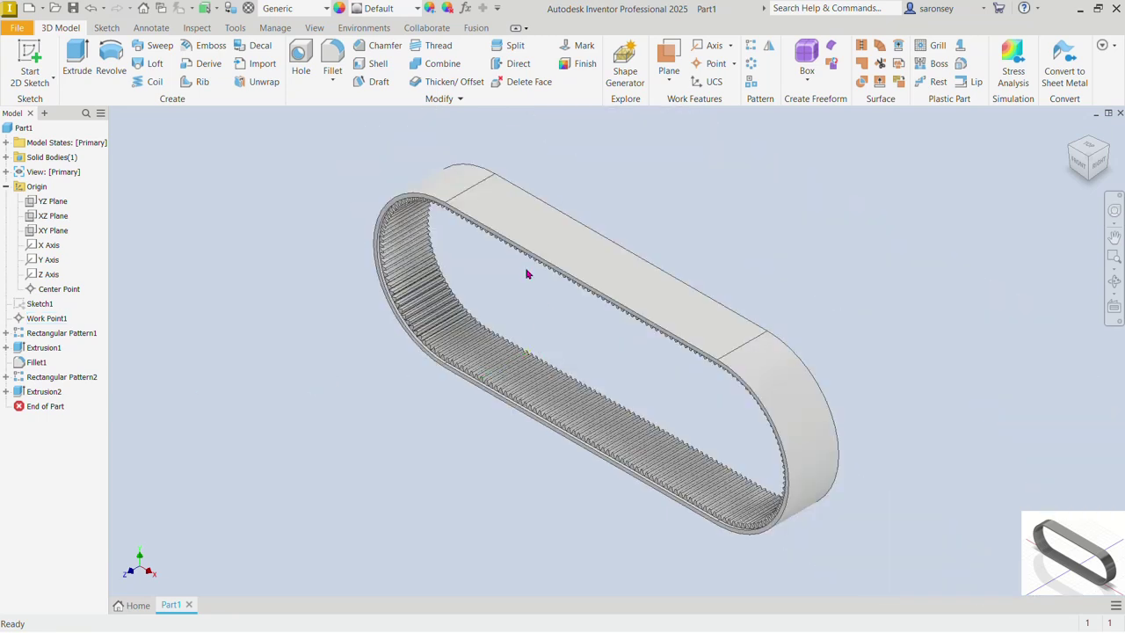
Turn on Shadows, Reflections and the Ground Plane on the View tab
left_click(314, 29)
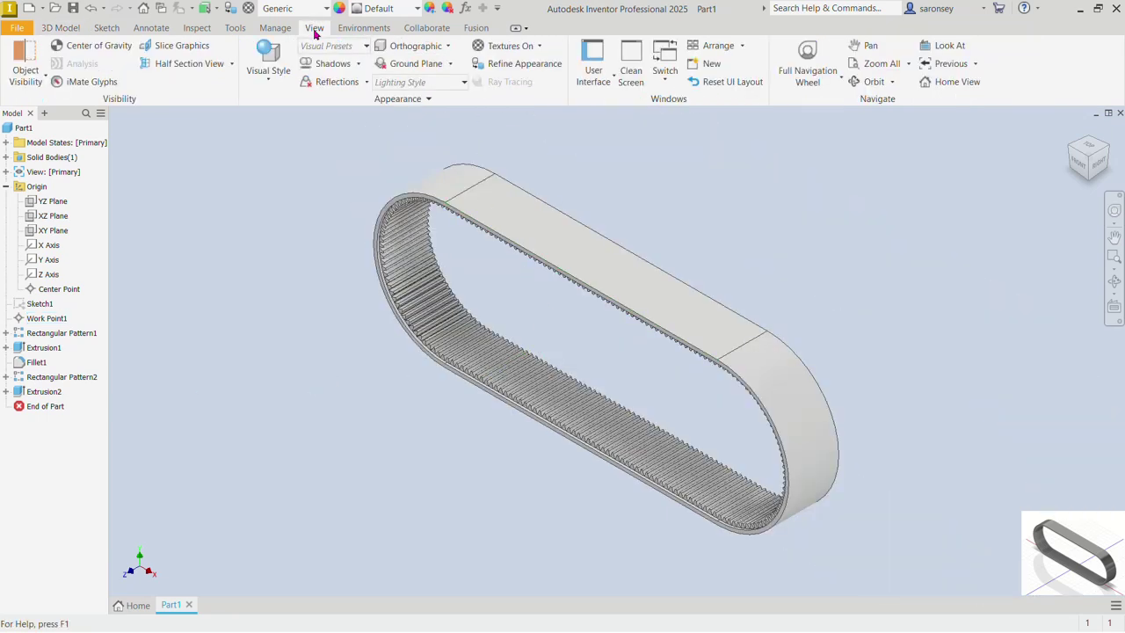
left_click(270, 77)
left_click(270, 78)
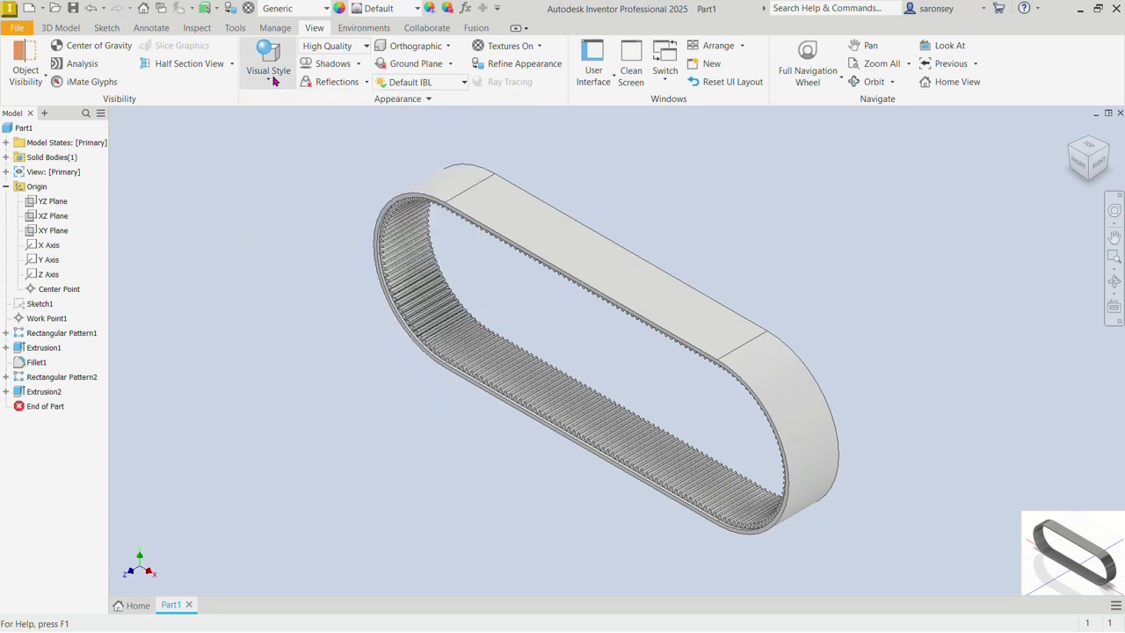
left_click(337, 65)
left_click(333, 88)
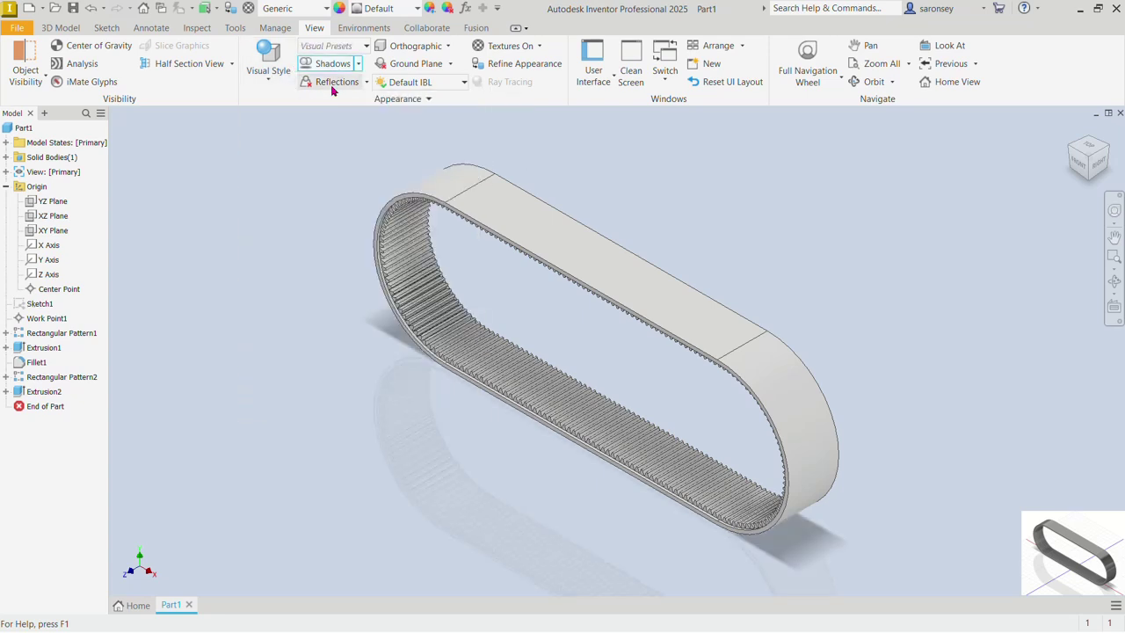
left_click(416, 65)
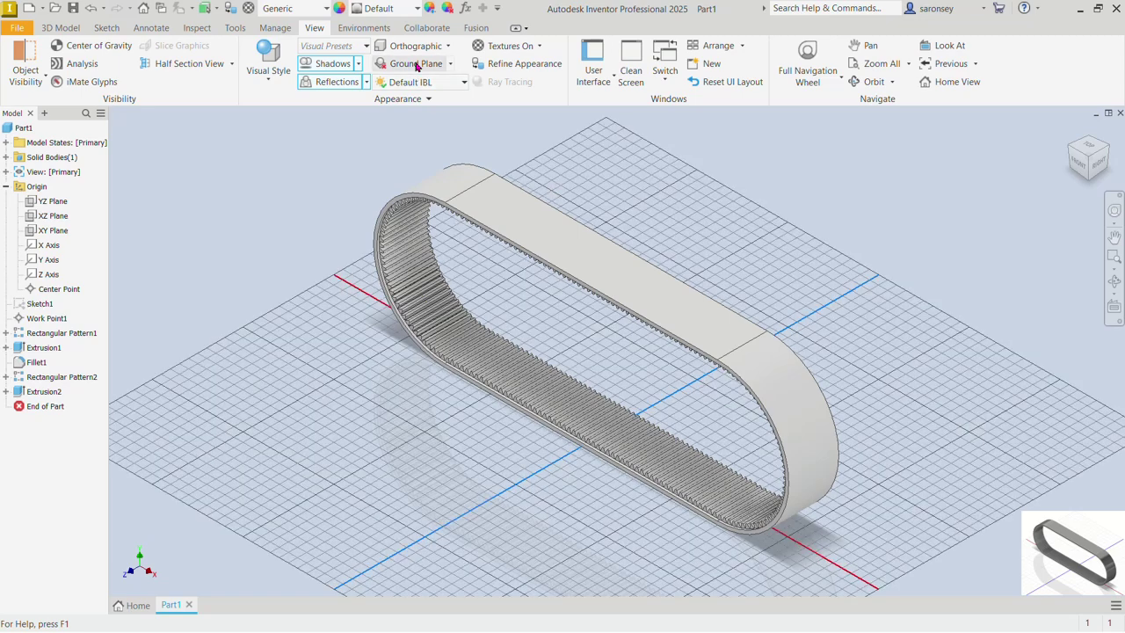
Set the lighting style to Two Lights, then change it to Photo Booth
left_click(423, 83)
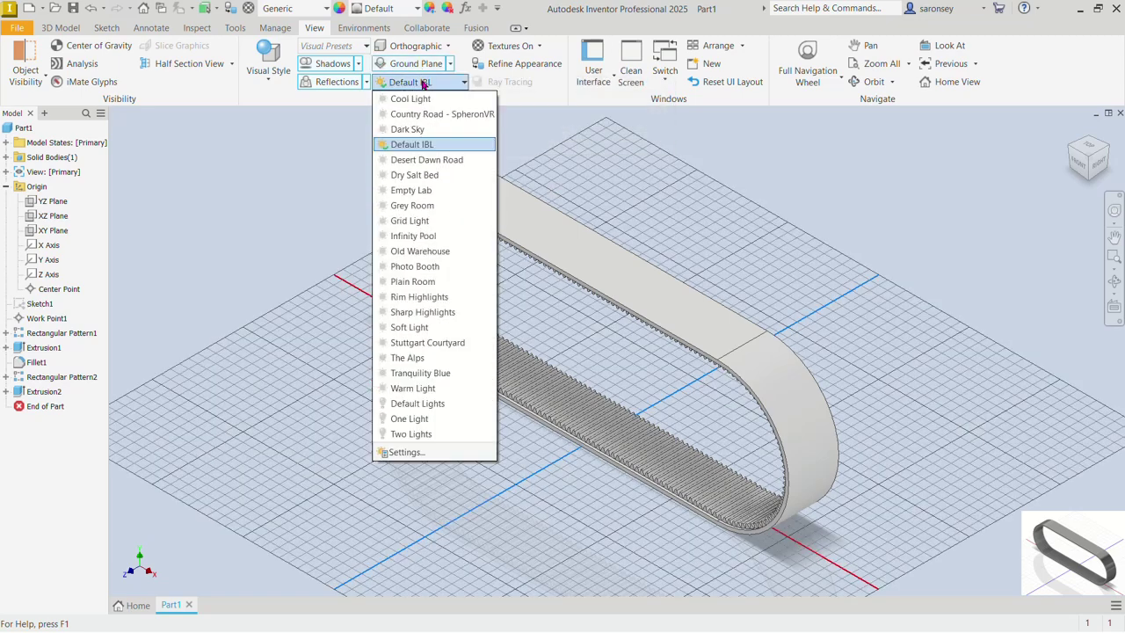
left_click(420, 434)
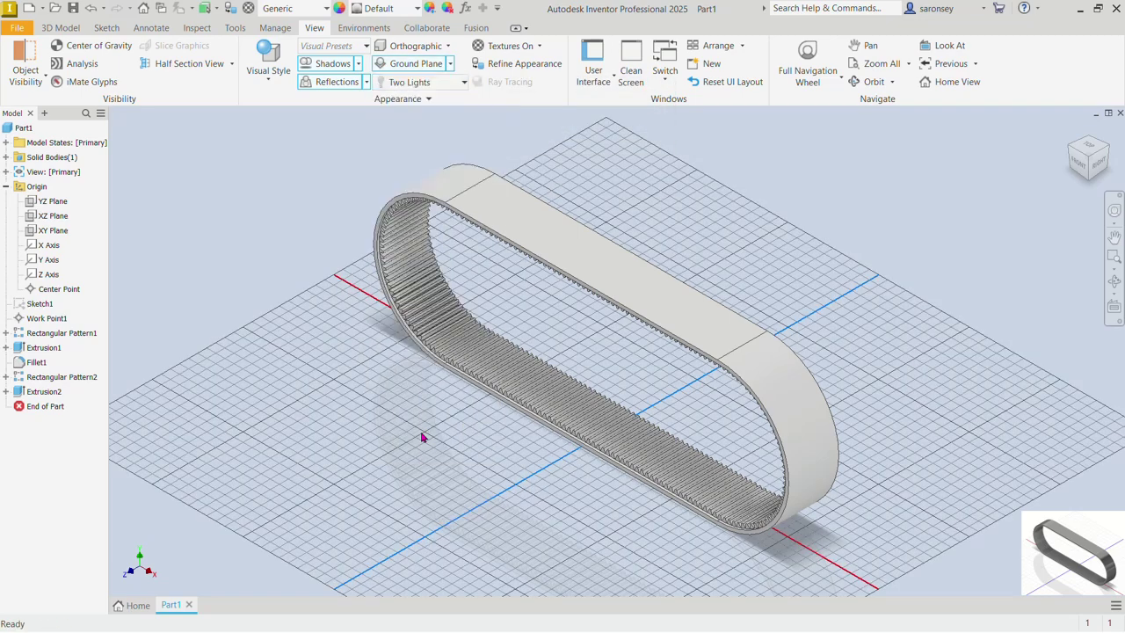
left_click(463, 82)
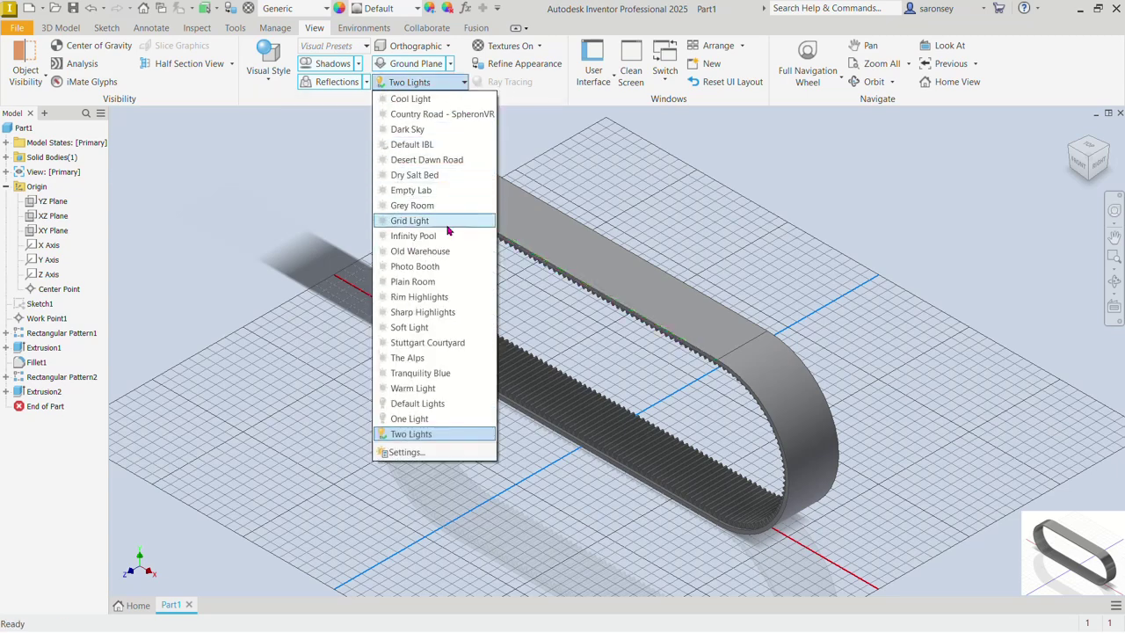
left_click(430, 266)
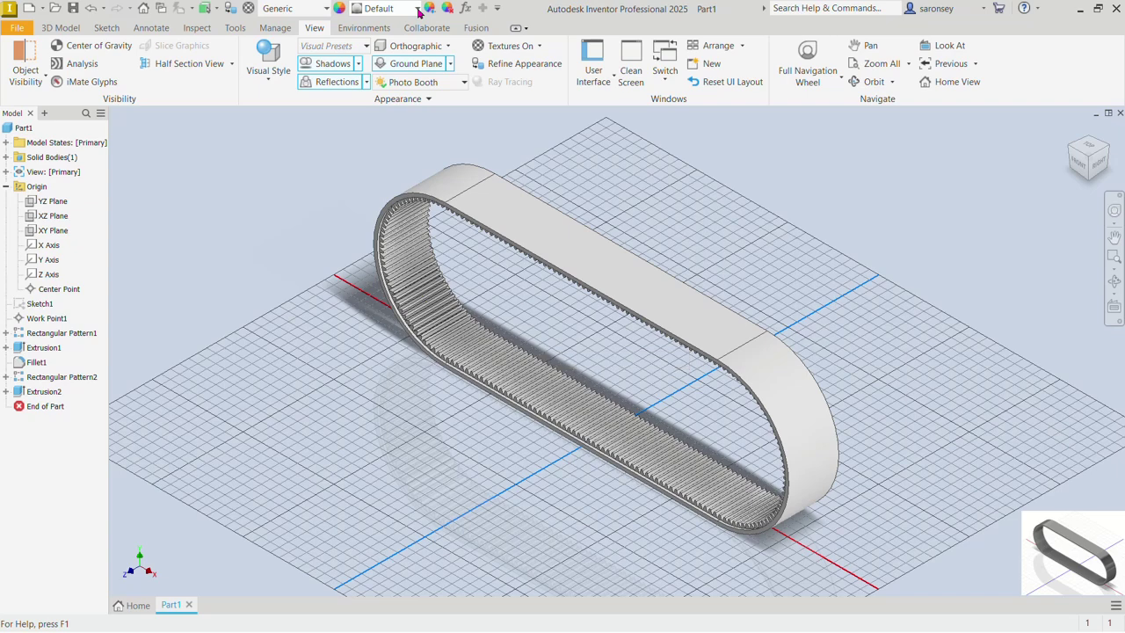
Apply the Snow appearance to the belt from the Quick Access Toolbar appearance list
left_click(417, 9)
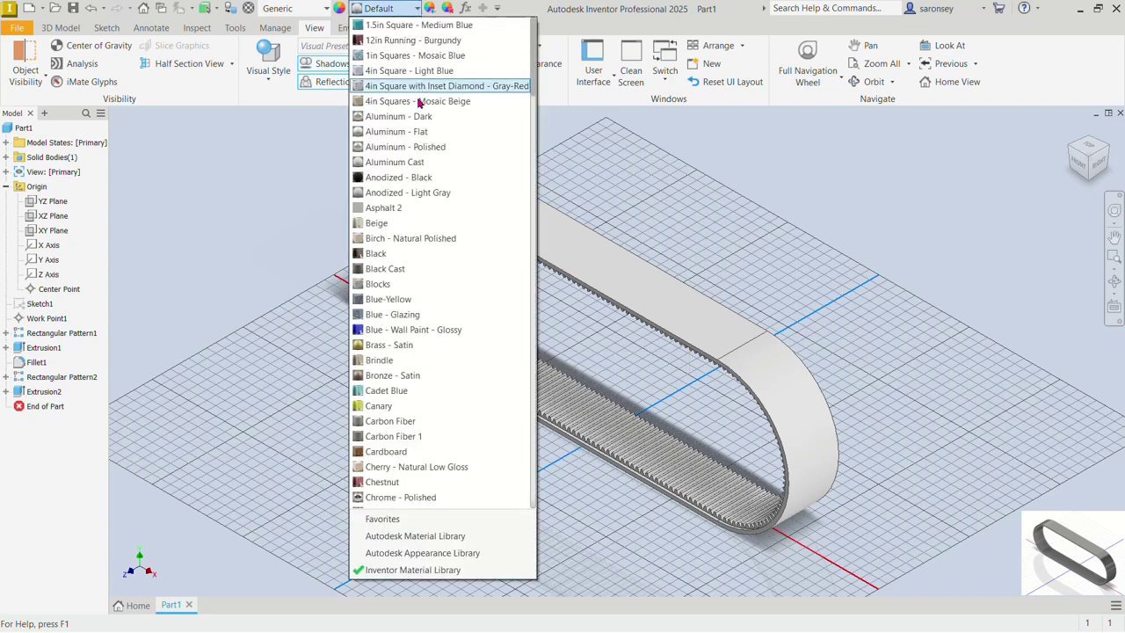
scroll(418, 119, "down", 15)
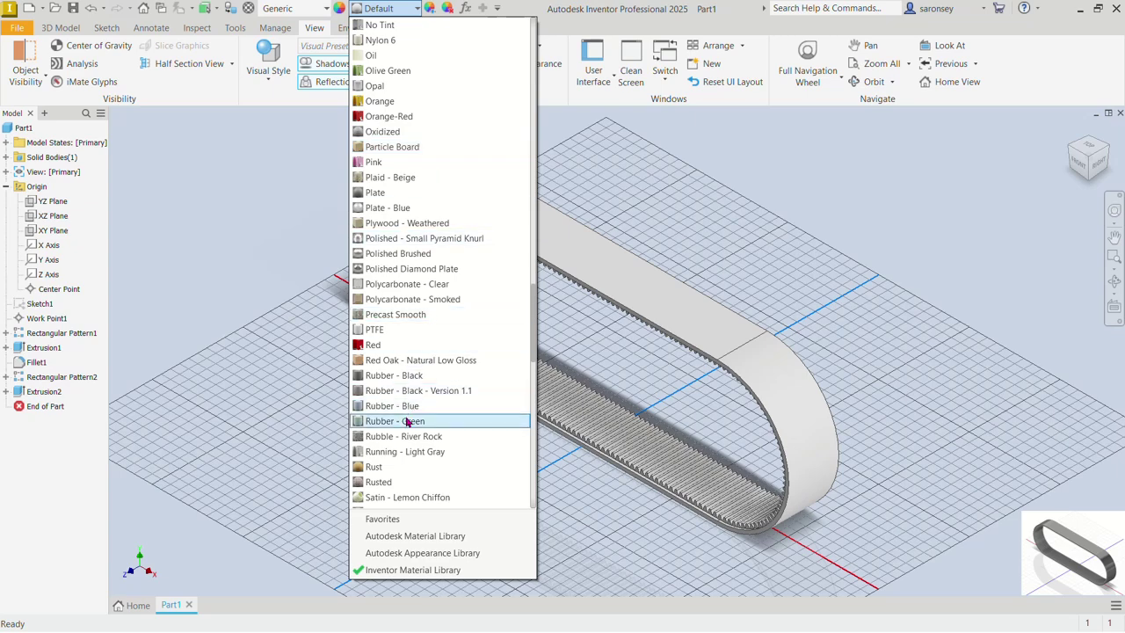
scroll(407, 421, "down", 4)
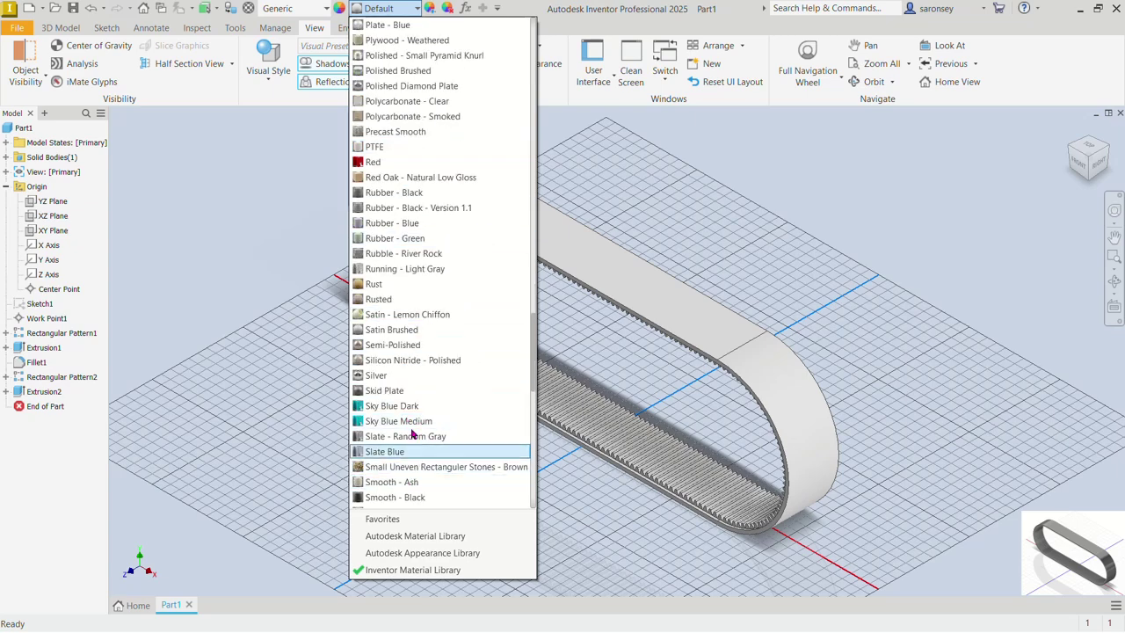
scroll(411, 433, "down", 4)
left_click(389, 481)
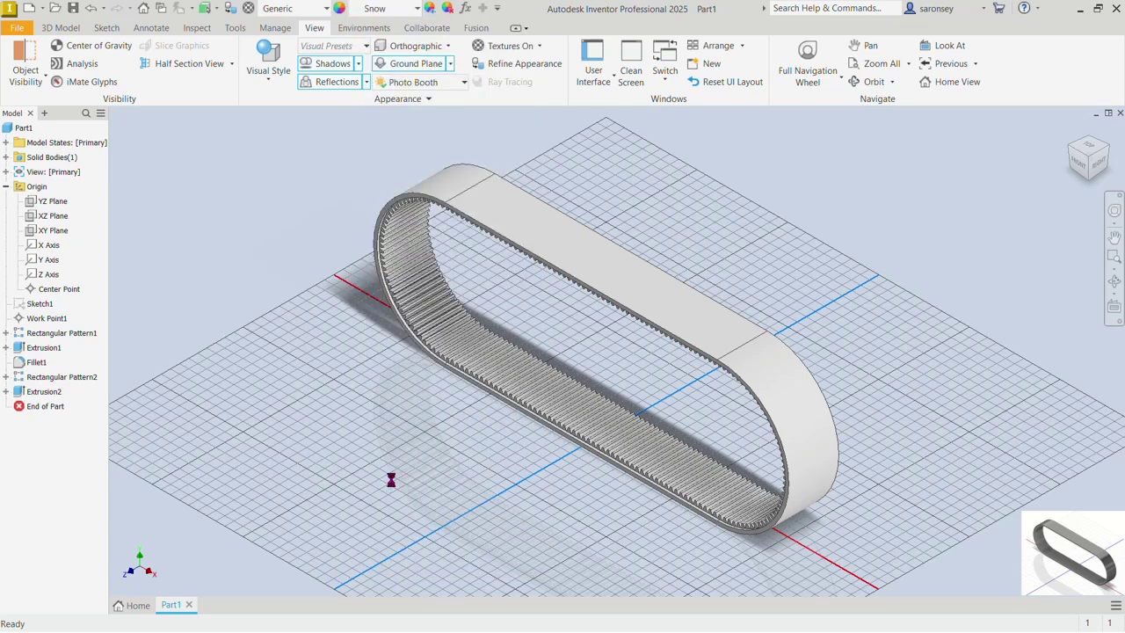